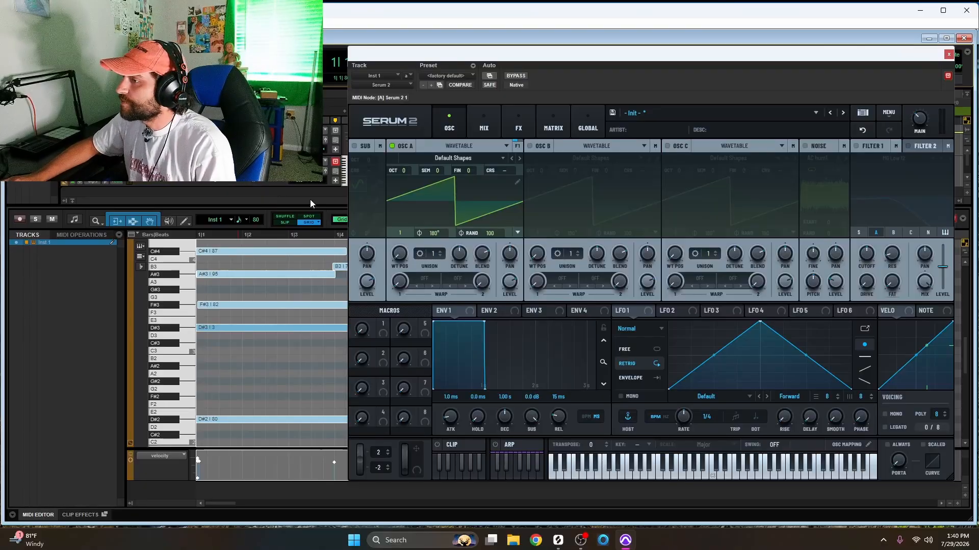
Switch oscillator A to Multisample, load the factory Strings sound Violin LE, and audition the chords.
key(space)
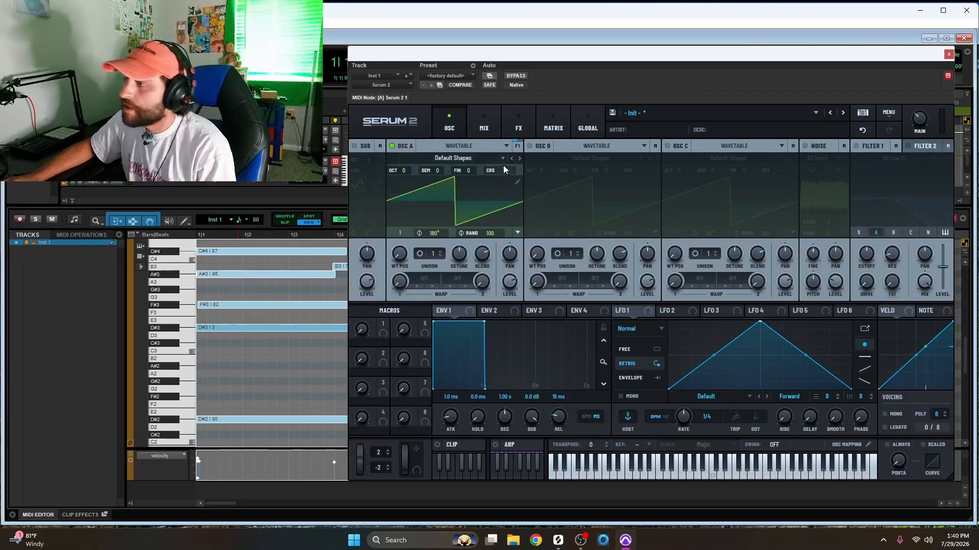
click(478, 146)
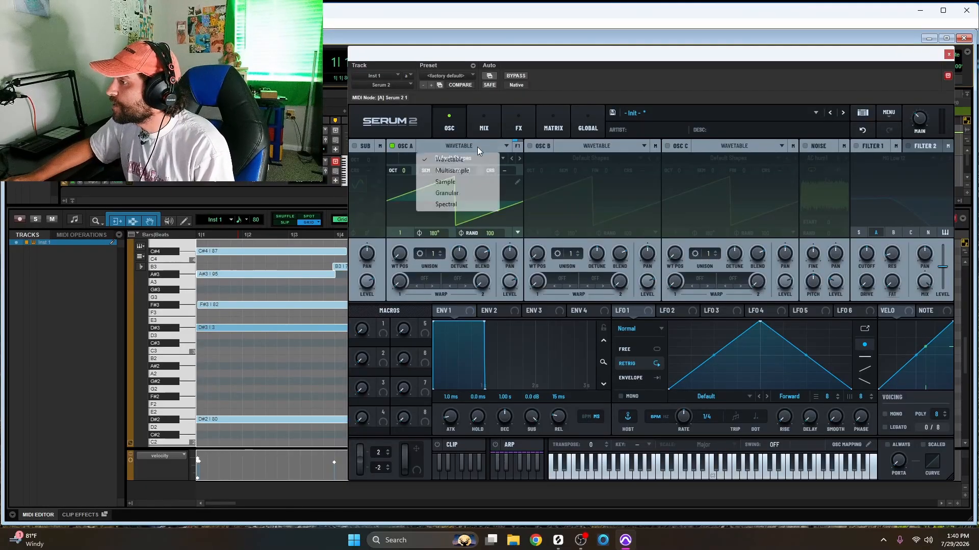
click(452, 171)
click(435, 156)
mouse_move(445, 175)
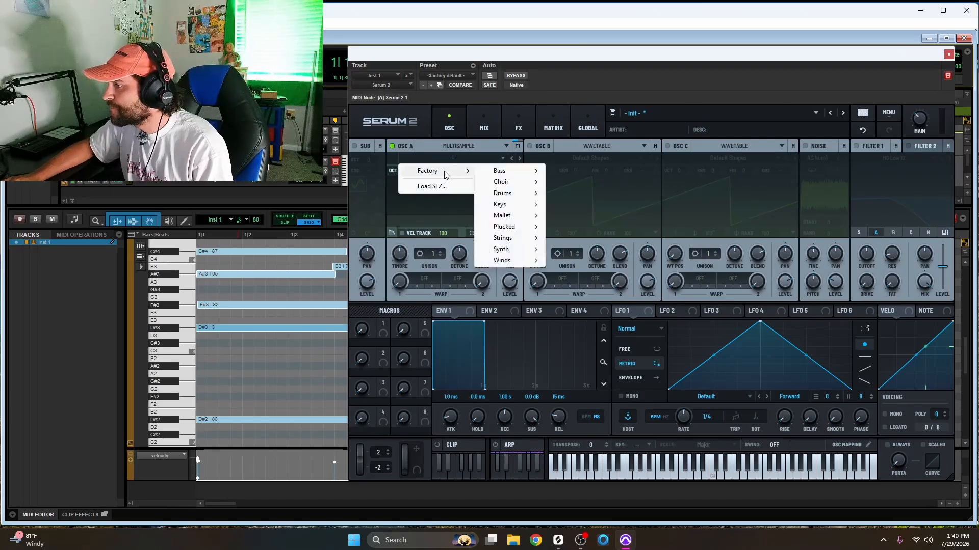
mouse_move(510, 239)
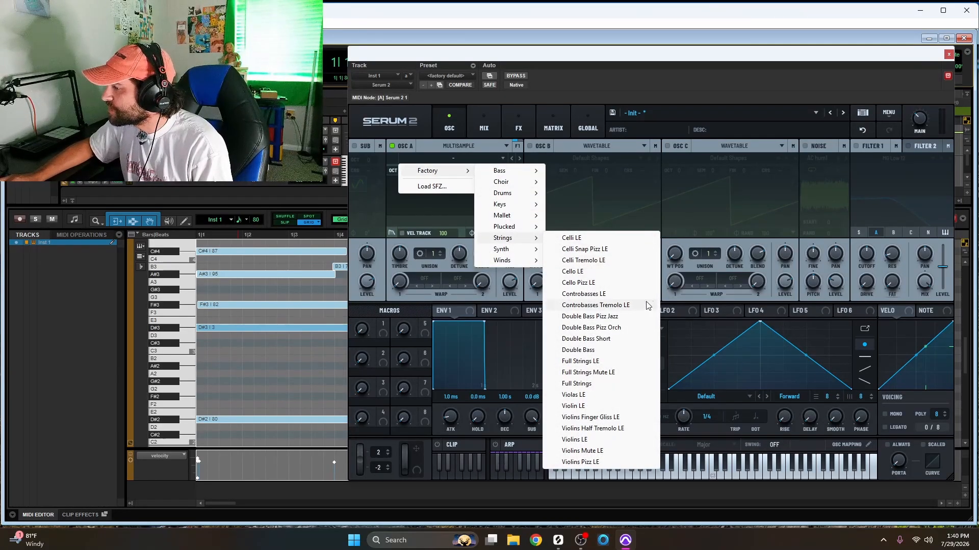
click(619, 405)
key(space)
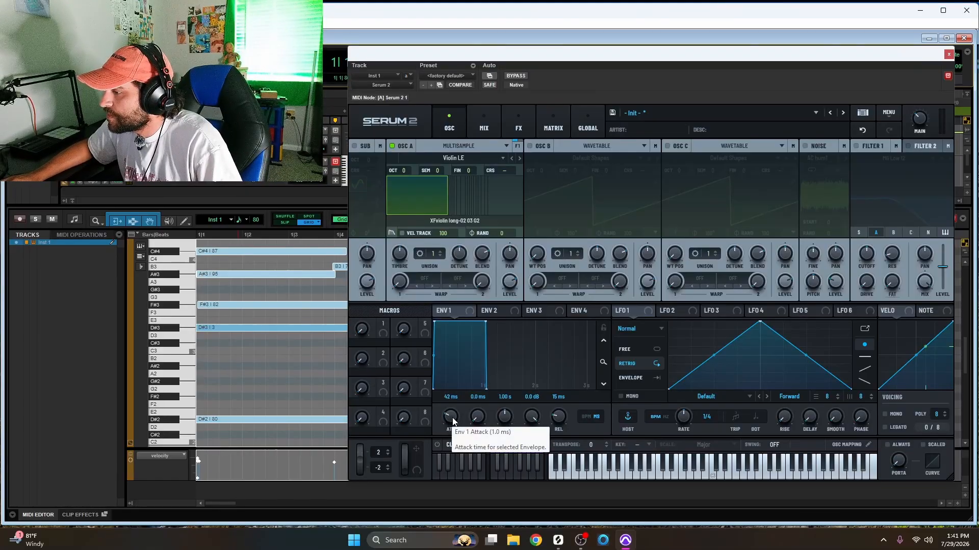
Raise the Env 1 attack to 209 ms while auditioning the chords.
scroll(450, 417, up, 5)
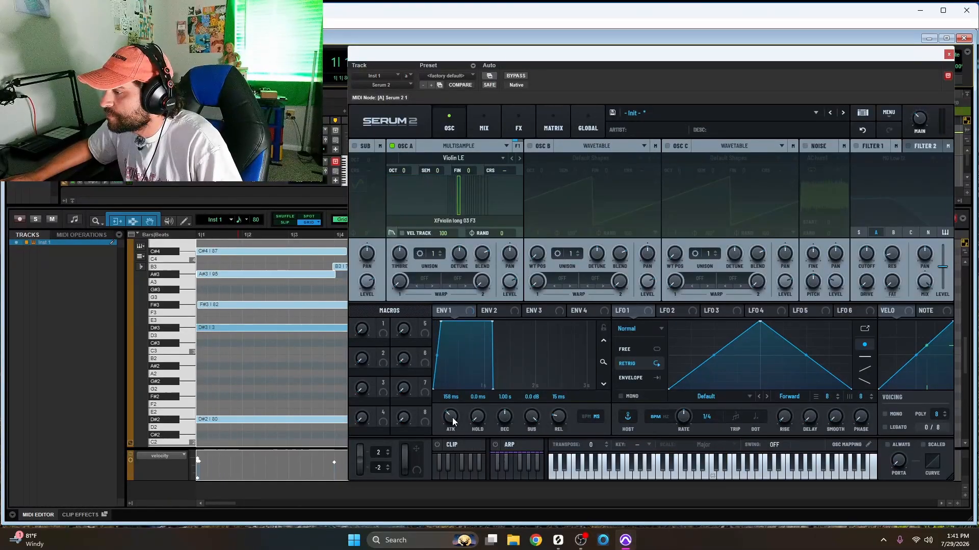
key(space)
scroll(450, 417, up, 2)
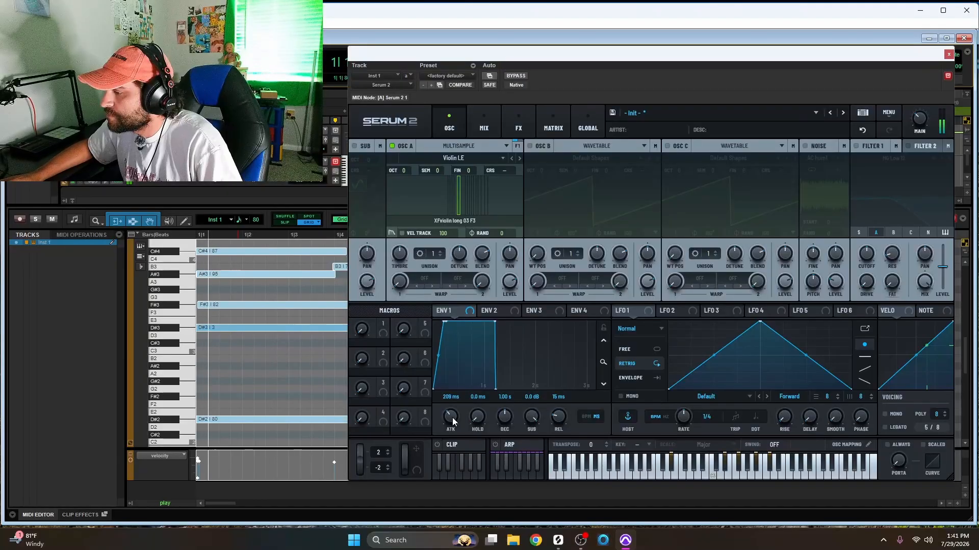
Modulate the Env 1 attack with NoteOn Rand1 at an amount of 15%, and audition the chords.
right_click(452, 421)
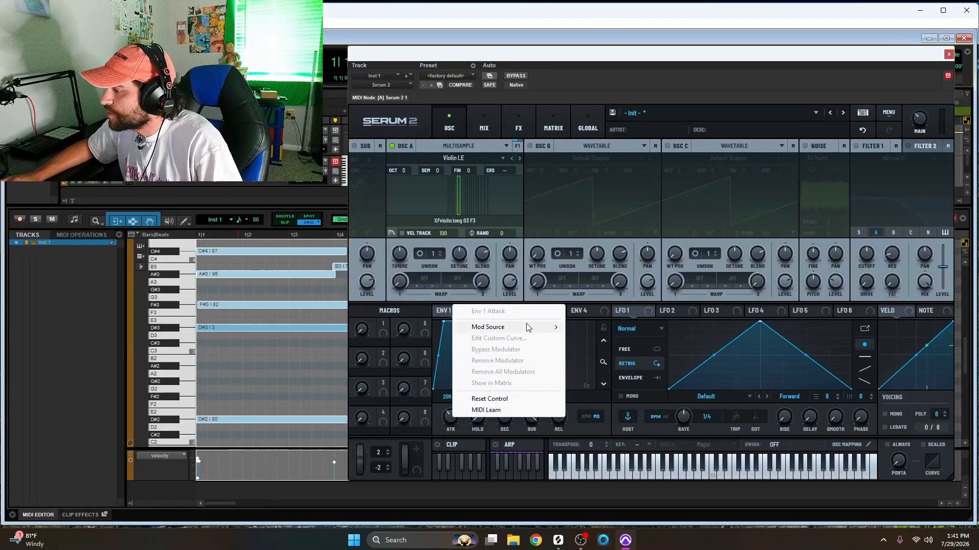
mouse_move(527, 327)
mouse_move(611, 401)
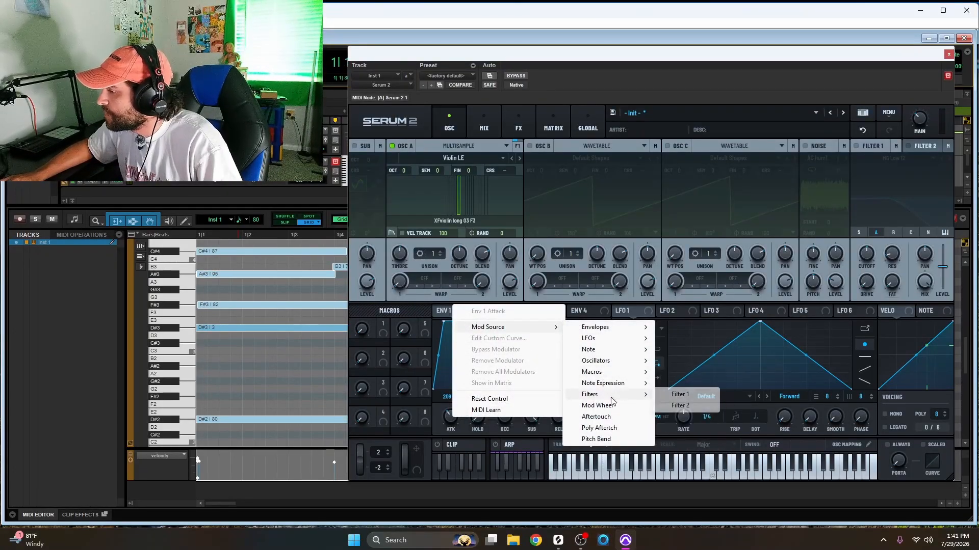
mouse_move(617, 349)
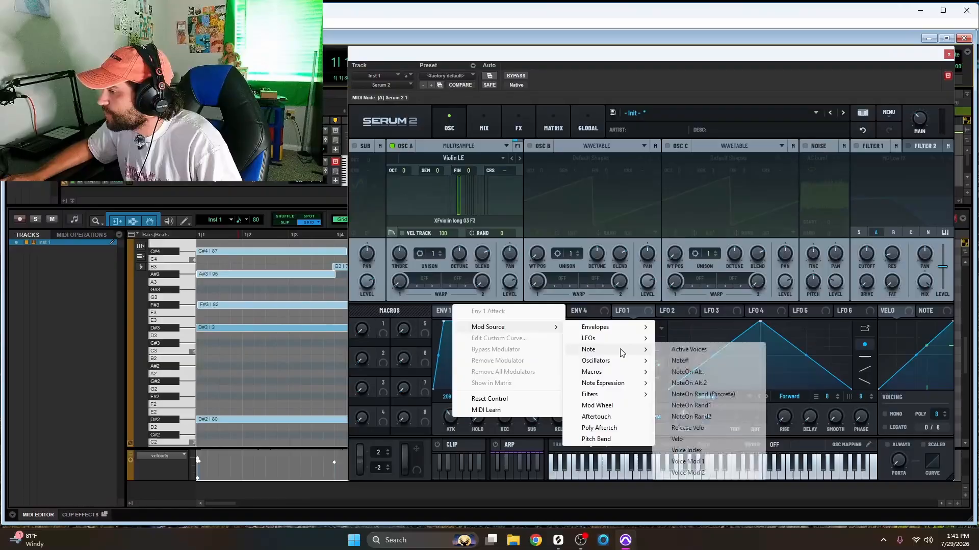
click(701, 405)
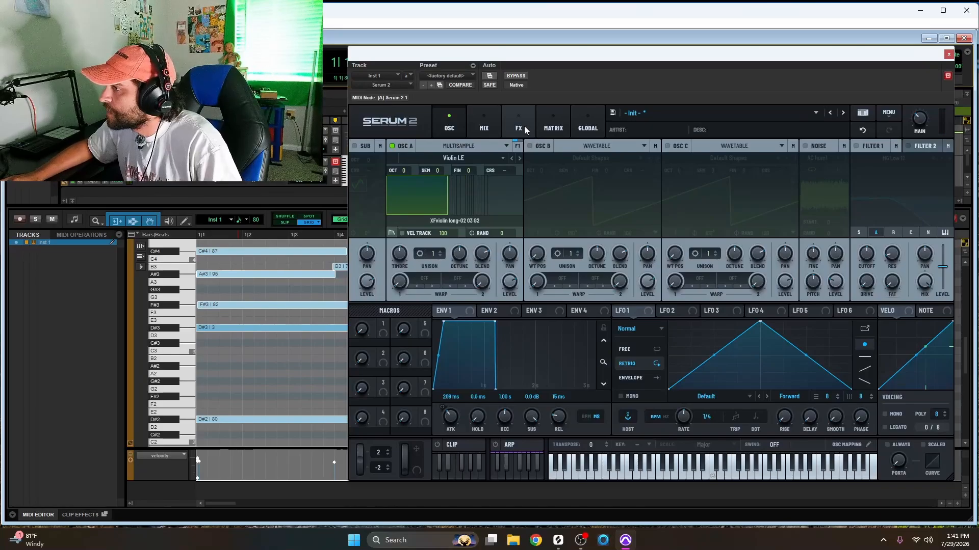
click(546, 132)
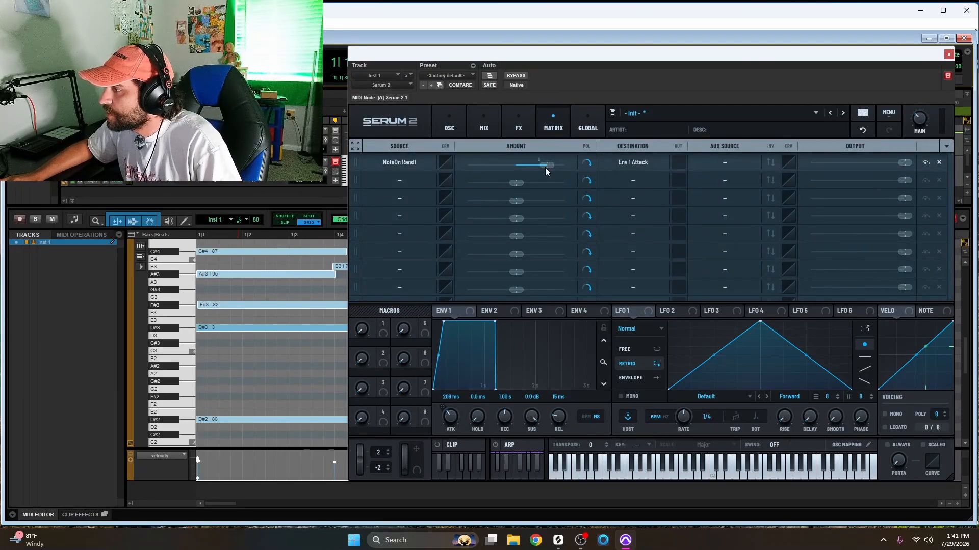
drag(545, 167, 533, 169)
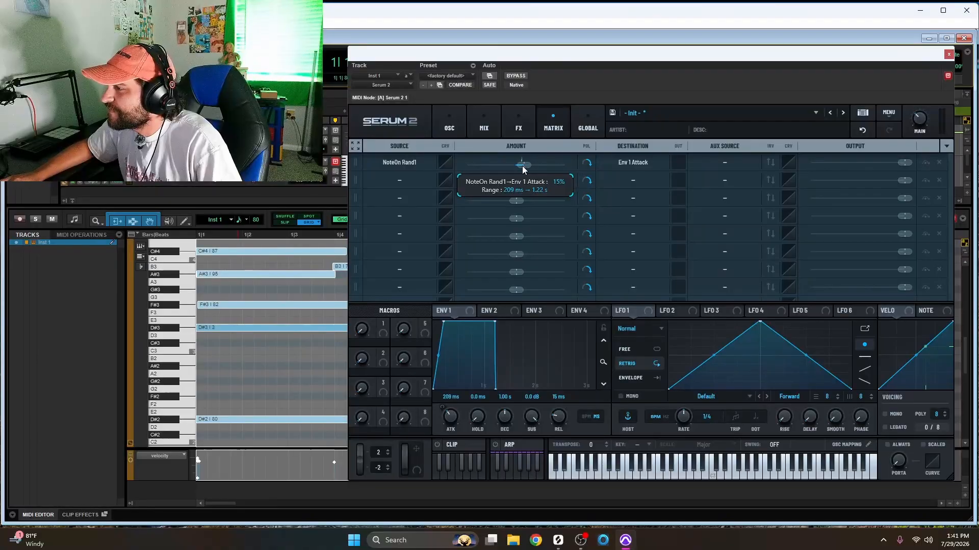
key(space)
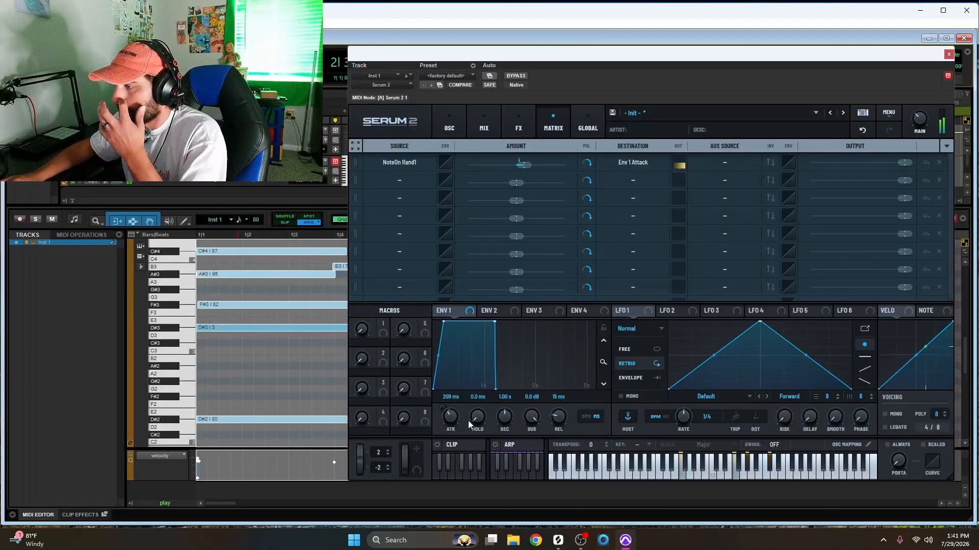
mouse_move(452, 422)
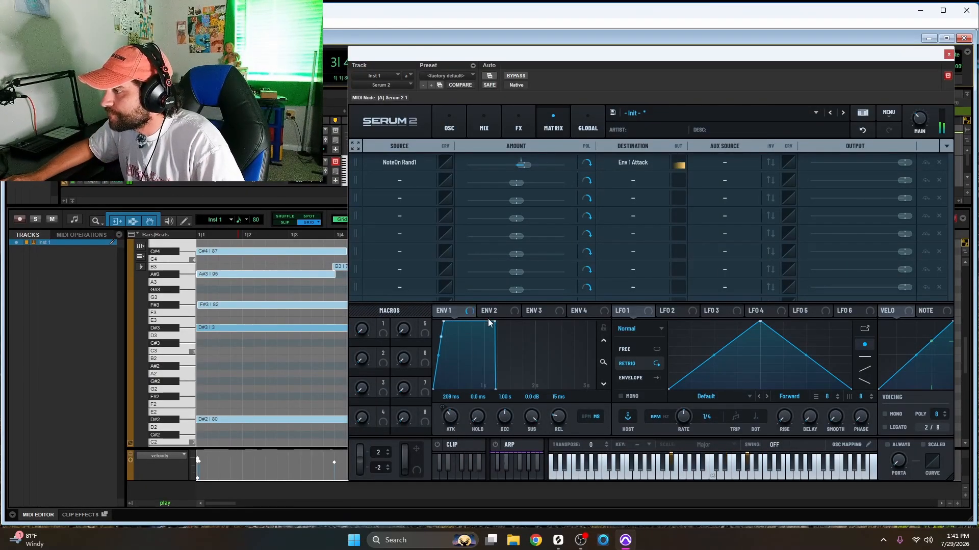
Assign NoteOn Rand2 as the modulation source for Env 1 release and raise the release to 958 ms.
click(449, 125)
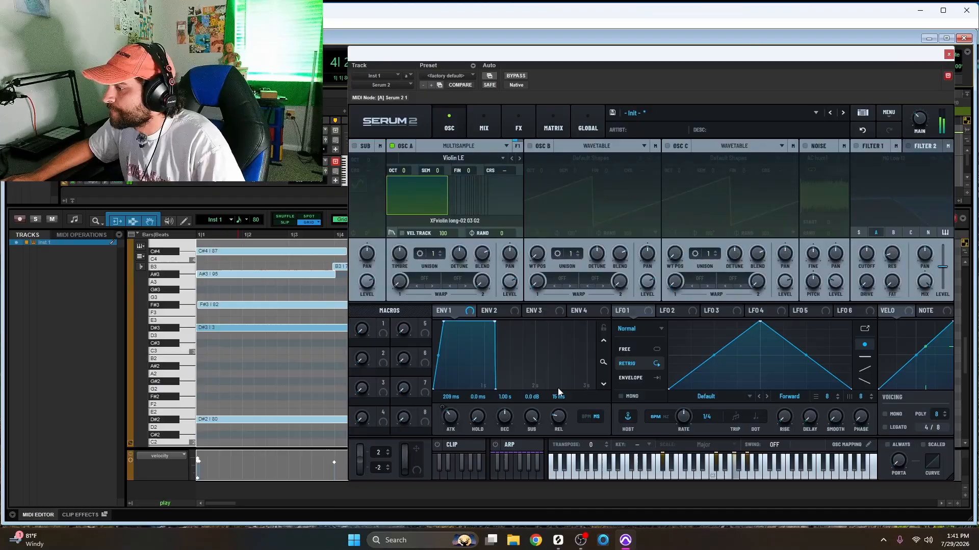
right_click(563, 418)
mouse_move(632, 327)
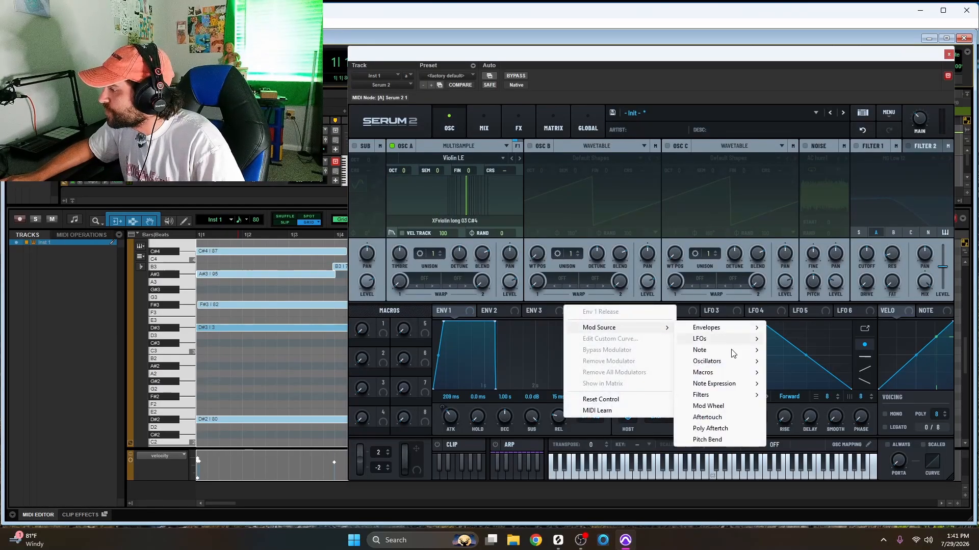
mouse_move(733, 352)
click(817, 415)
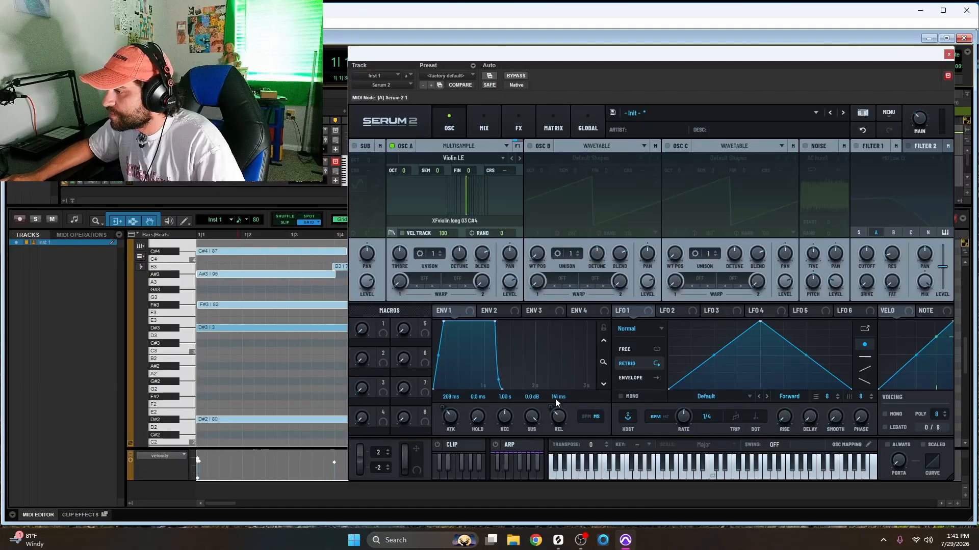
drag(555, 390, 556, 383)
Reduce the NoteOn Rand2 modulation amount on Env 1 release to 18% and play back the chords.
click(552, 128)
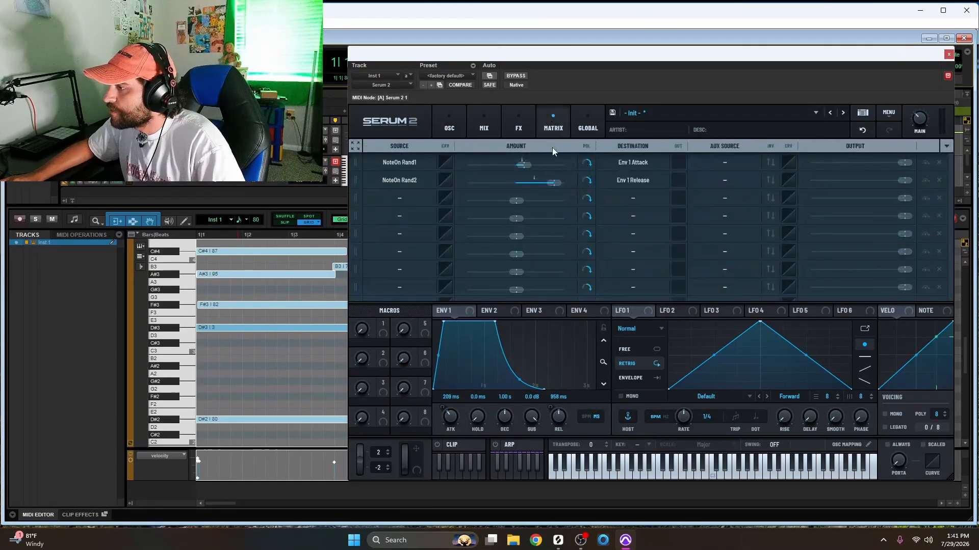
drag(555, 182, 534, 183)
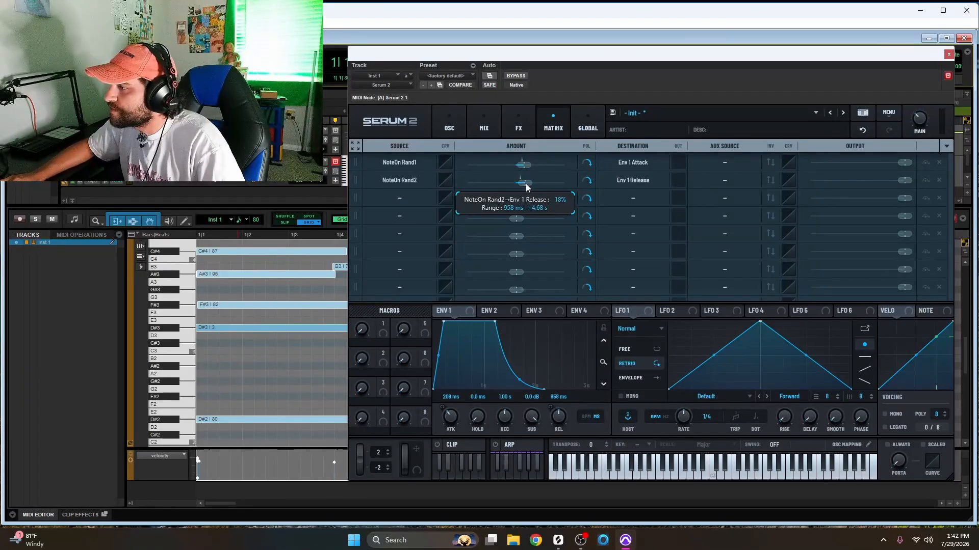
key(space)
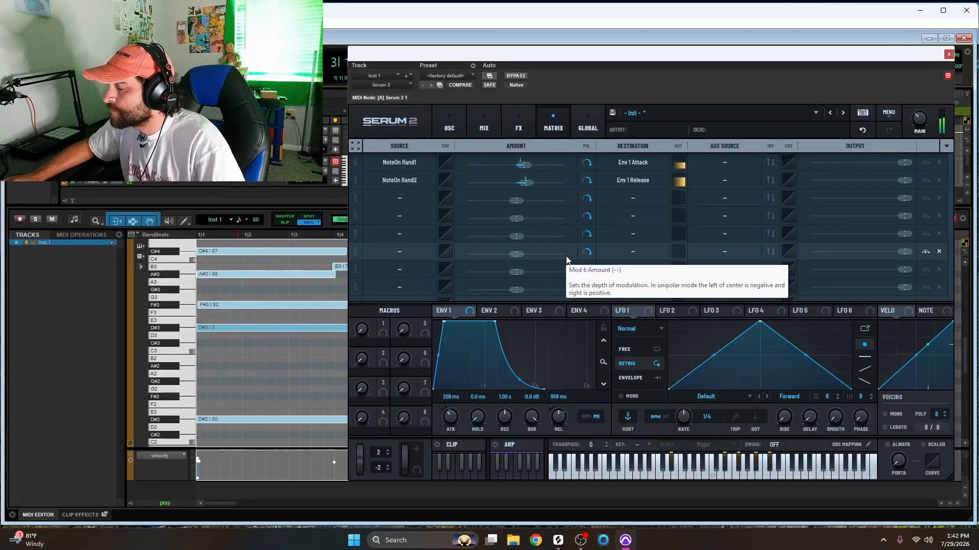
Lengthen the Env 1 release to 1.41 s and audition the chords again.
key(space)
drag(557, 416, 558, 411)
key(space)
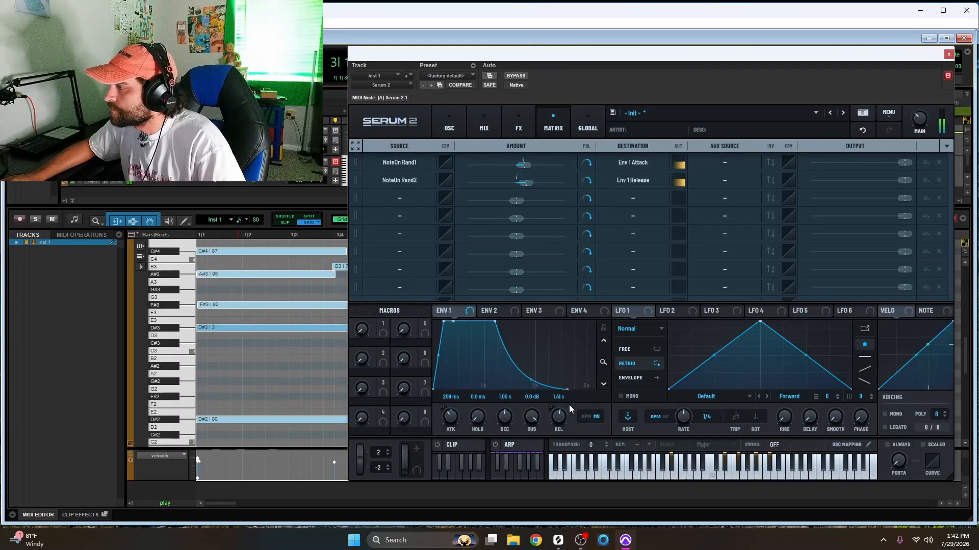
Enable oscillator B in Sample mode, load the STCR2_VP_Cello_Low_Frequent_C sample into it, and audition the layered sound.
click(447, 117)
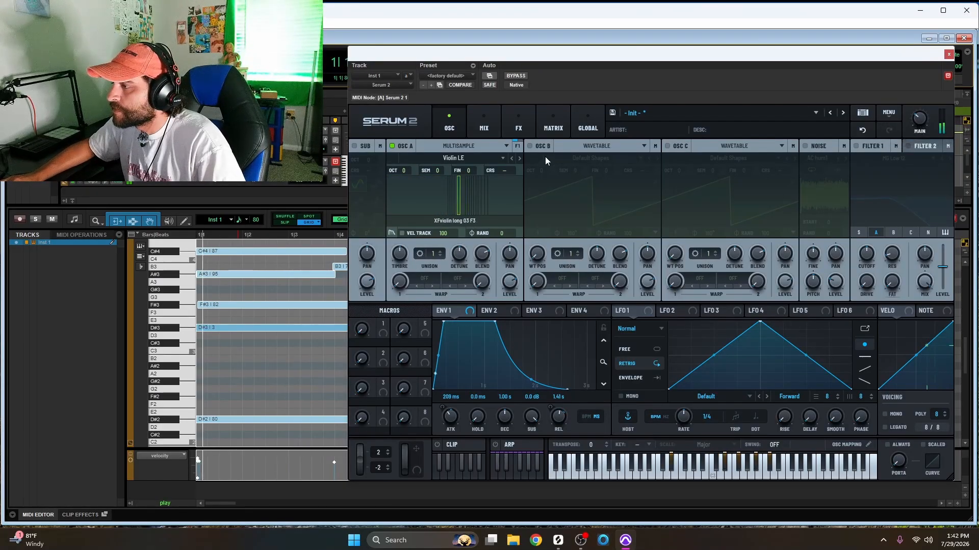
click(555, 144)
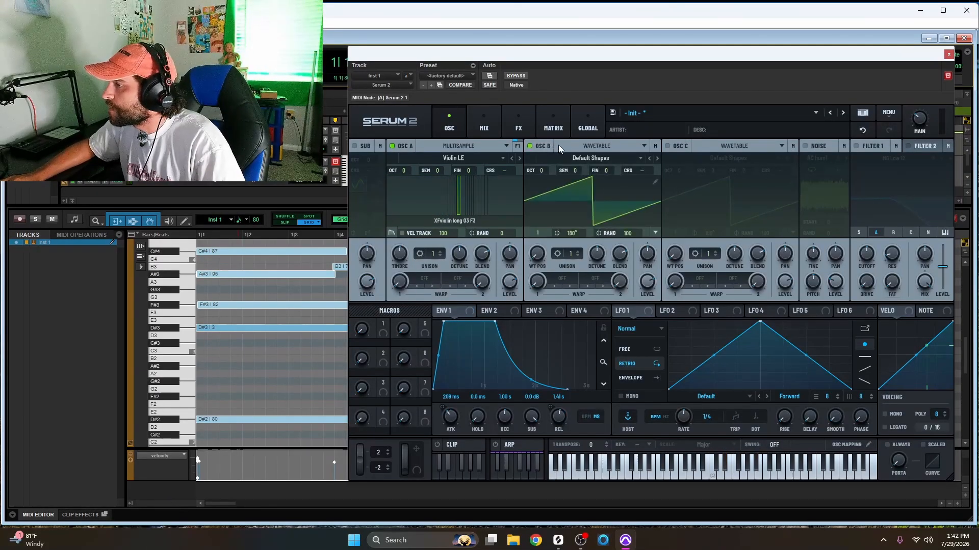
click(606, 145)
click(610, 184)
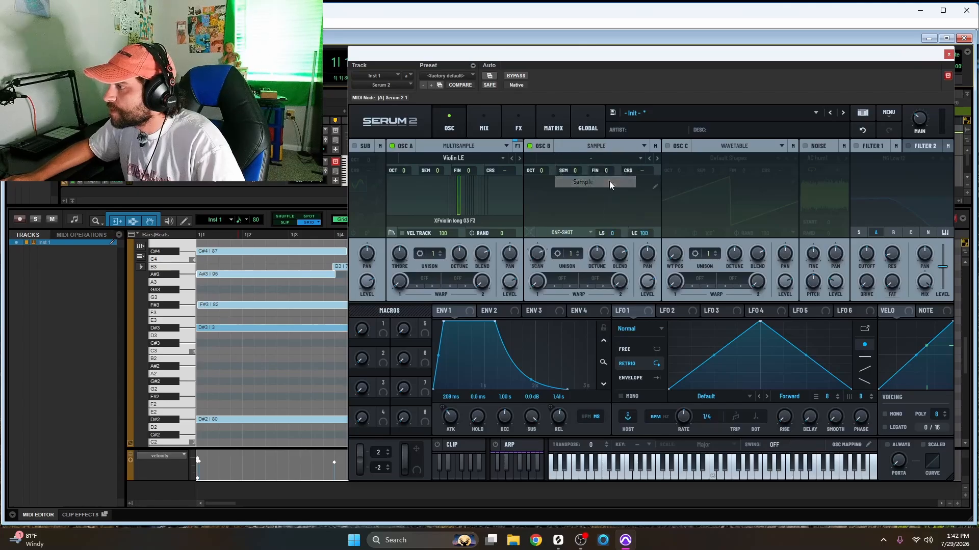
key(alt+Tab)
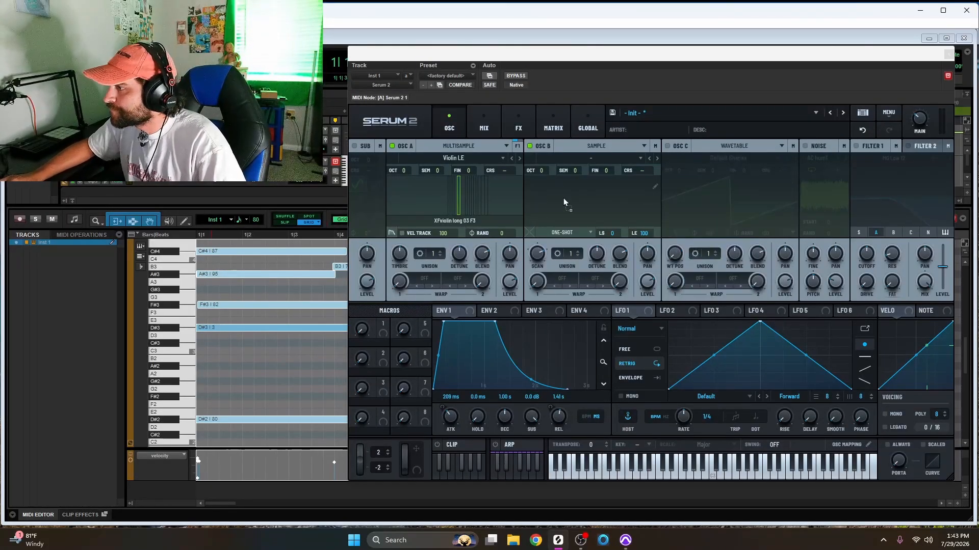
drag(564, 198, 577, 193)
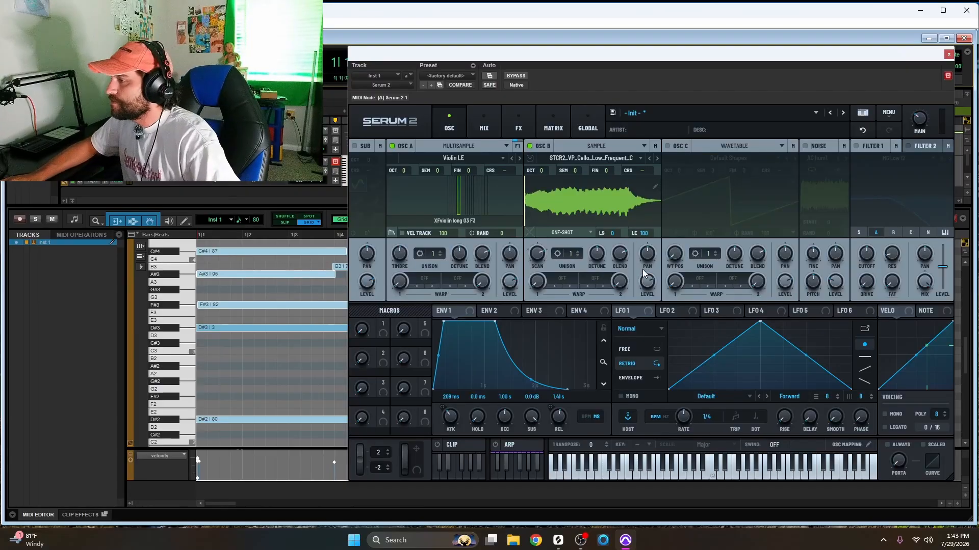
key(space)
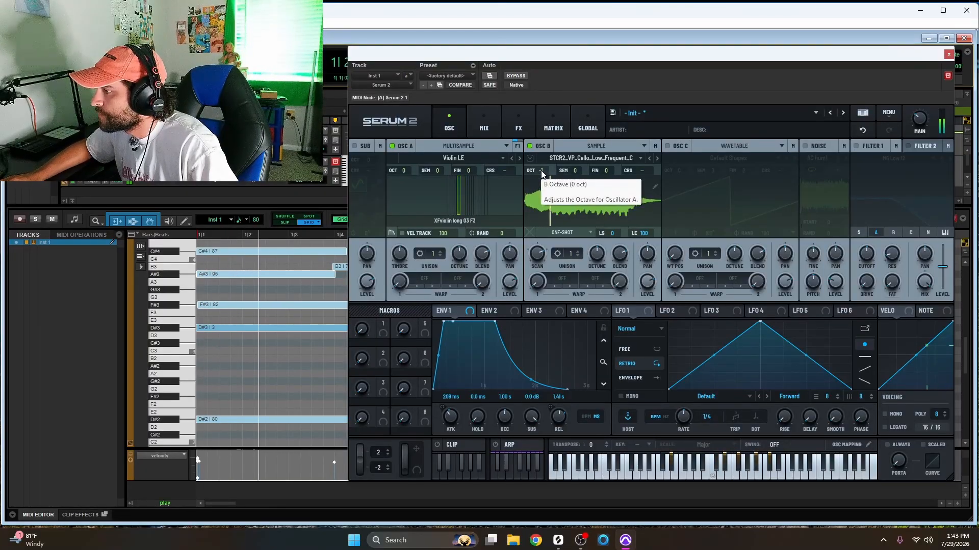
Enable Filter 1 and change its type to K35 from the S2 Filters.
click(856, 146)
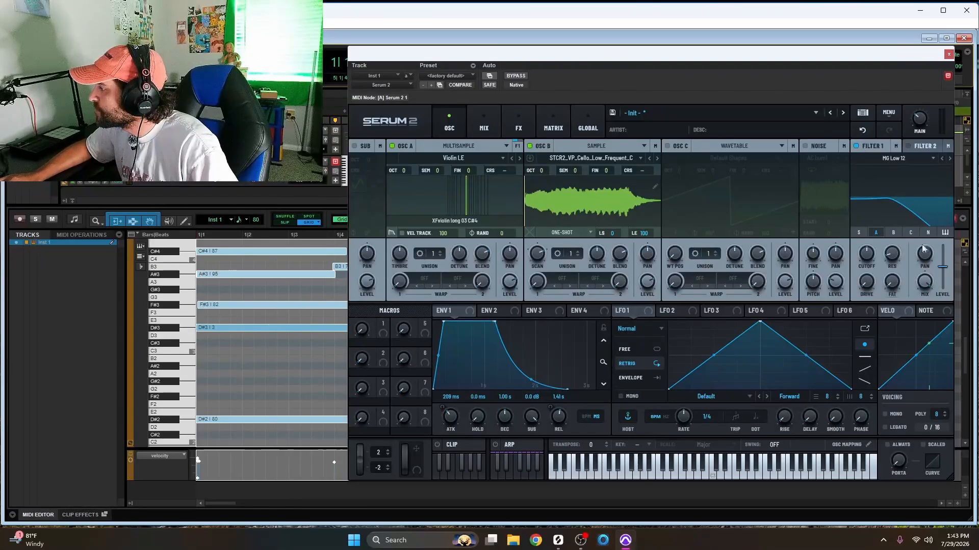
click(913, 158)
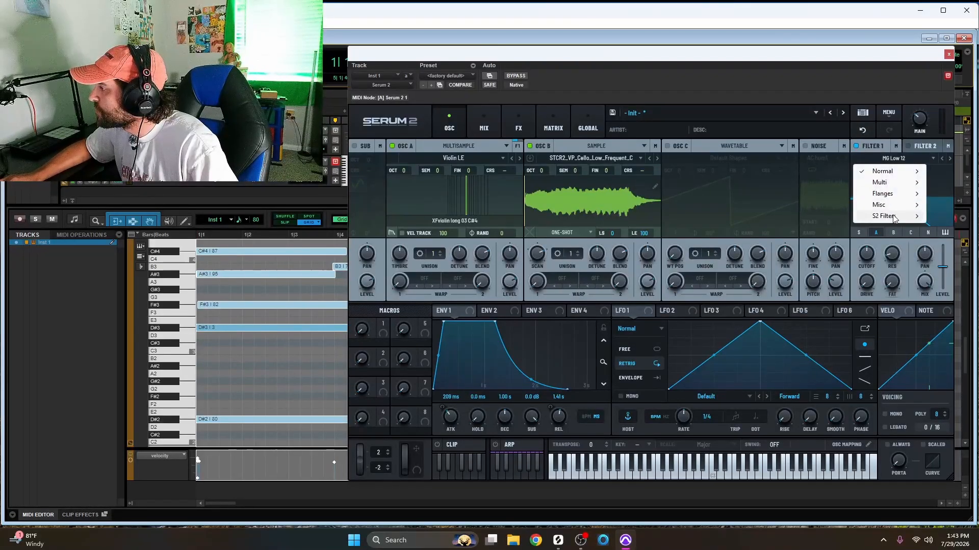
mouse_move(887, 216)
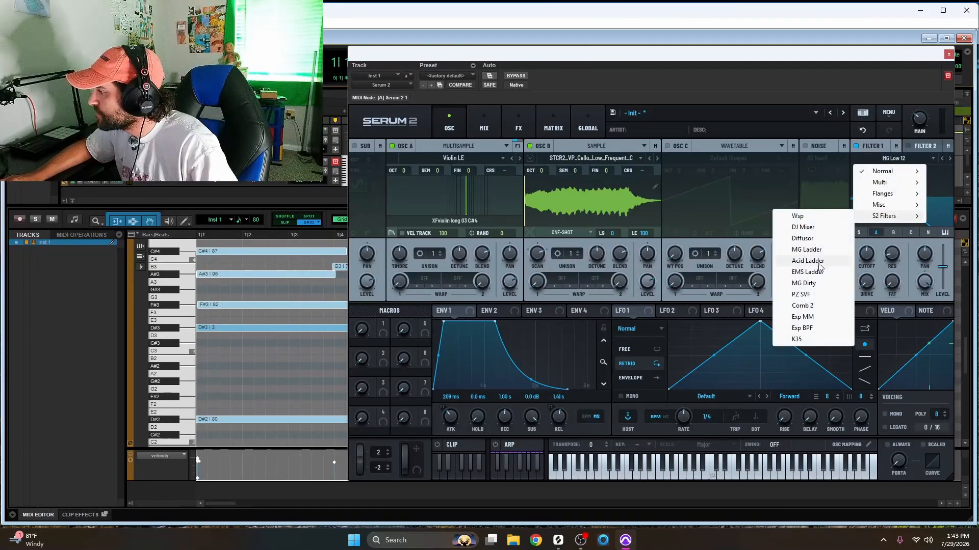
click(812, 341)
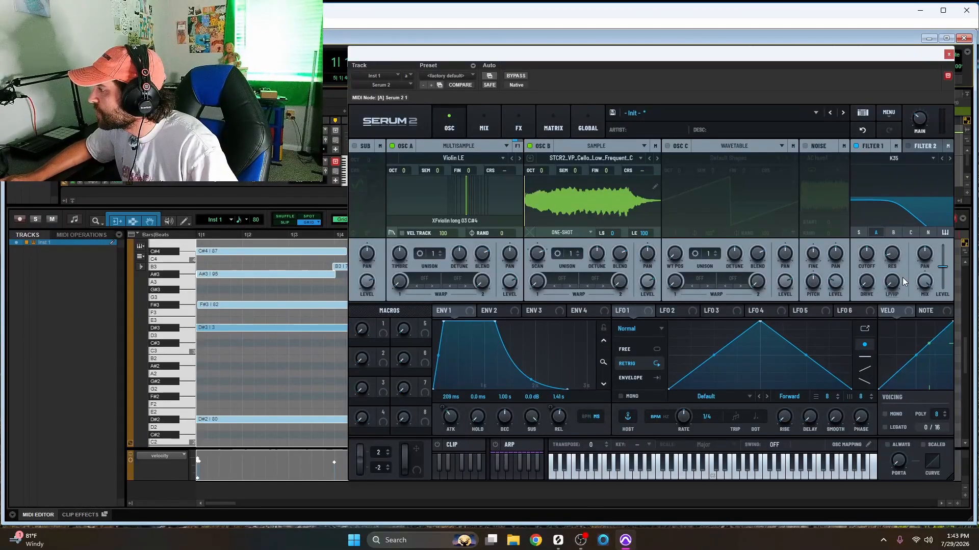
Adjust Filter 1's LP/HP balance and cutoff to carve a dip in the high range while auditioning the chords.
drag(895, 284, 867, 257)
key(space)
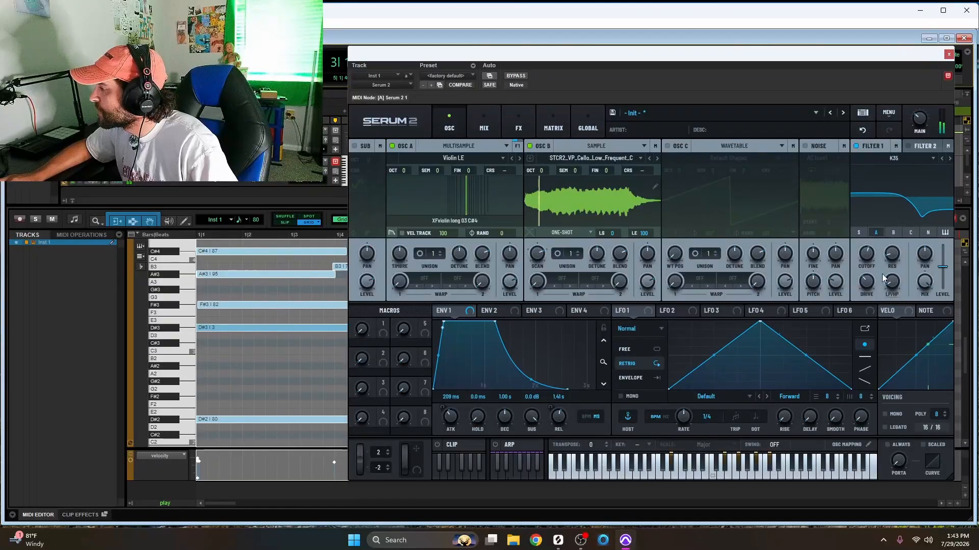
mouse_move(888, 255)
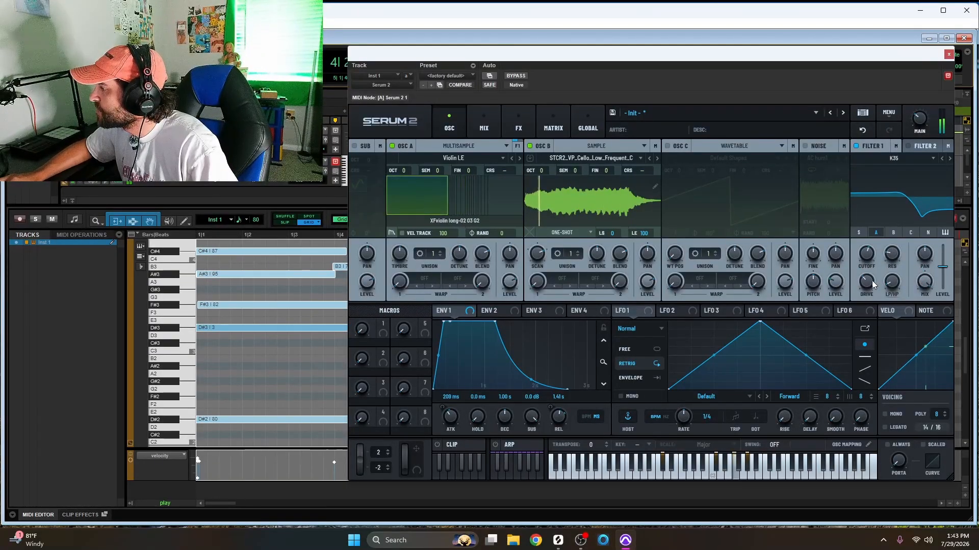
drag(872, 252, 873, 249)
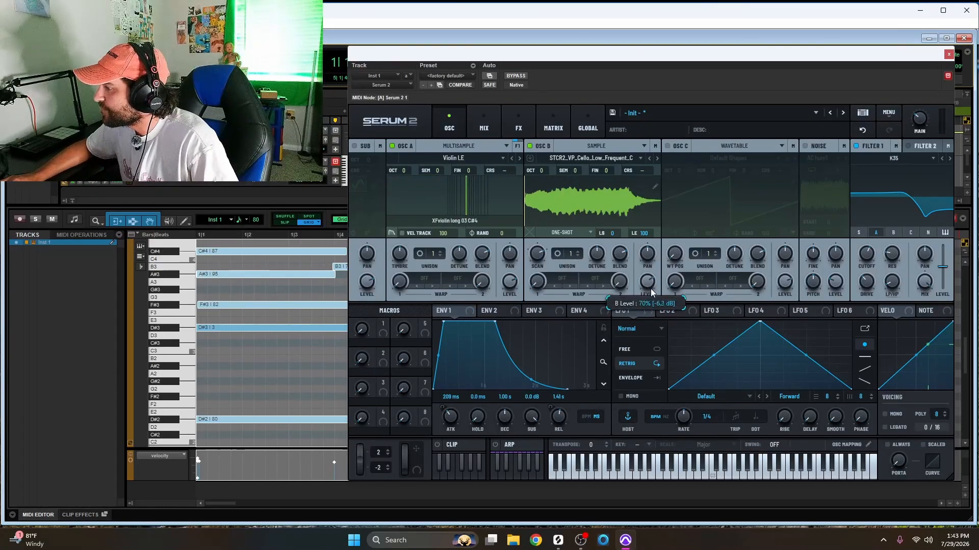
Lower oscillator B's level slightly and audition the layered chords.
drag(649, 294, 647, 304)
key(space)
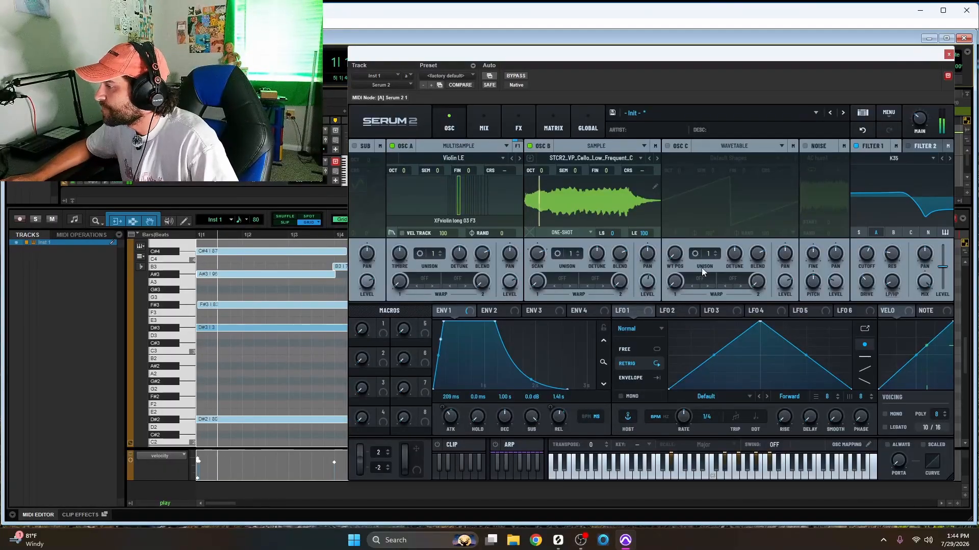
mouse_move(649, 283)
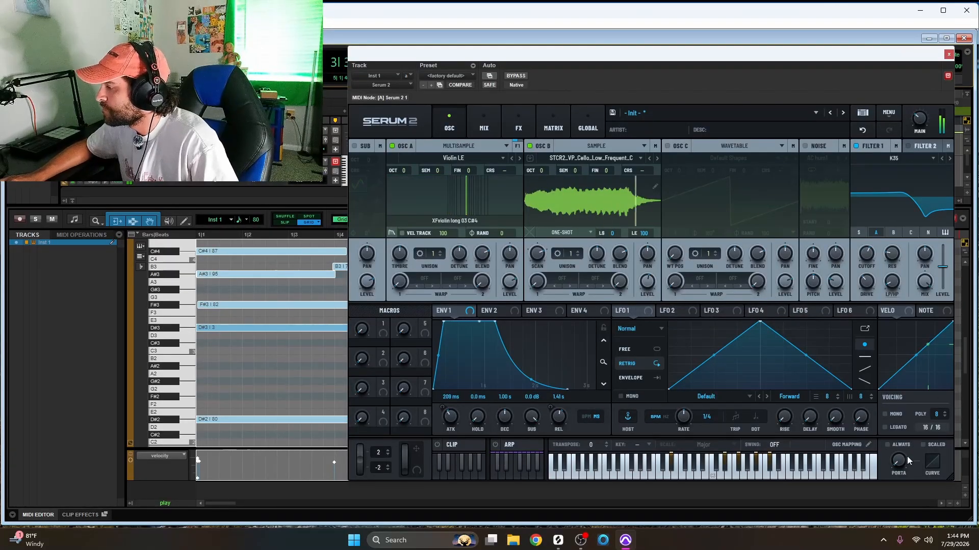
Set the portamento time to 48 ms with Always enabled while auditioning the chords.
drag(901, 461, 904, 423)
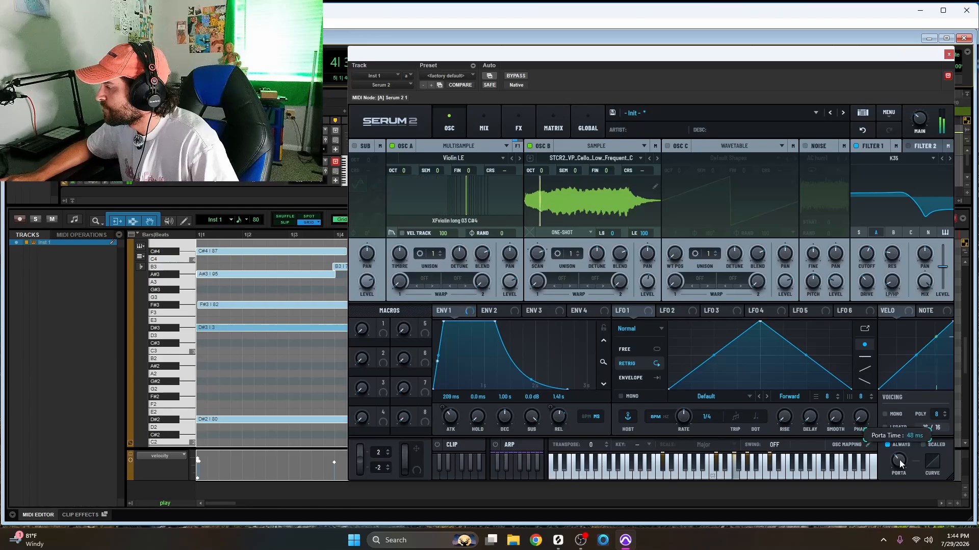
mouse_move(899, 463)
key(space)
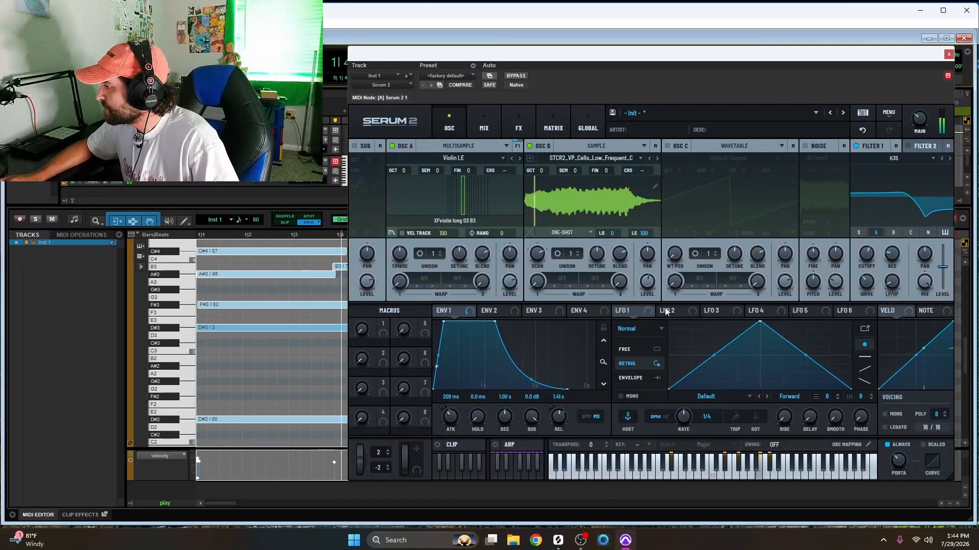
Enable oscillator C in Multisample mode and load the factory Choir multisample Ah Low into it.
click(667, 146)
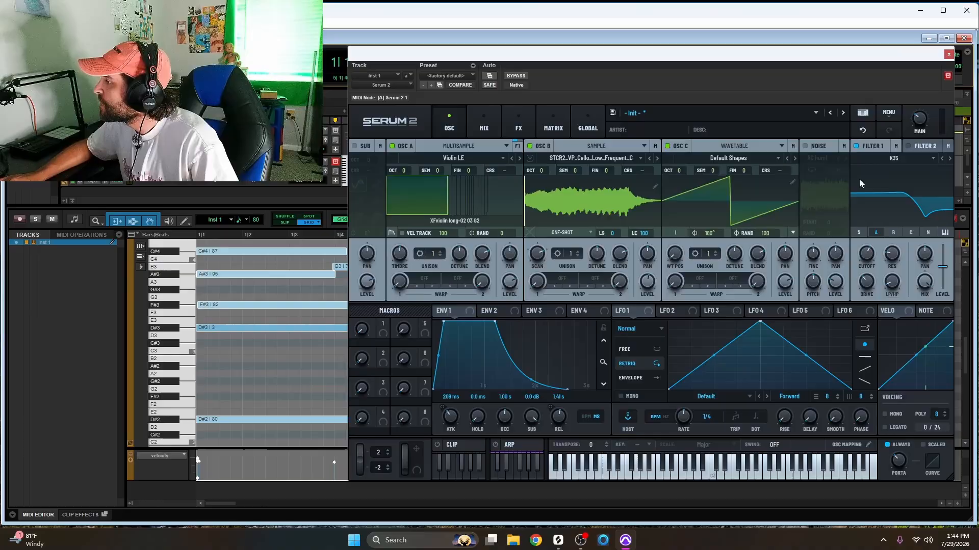
click(757, 146)
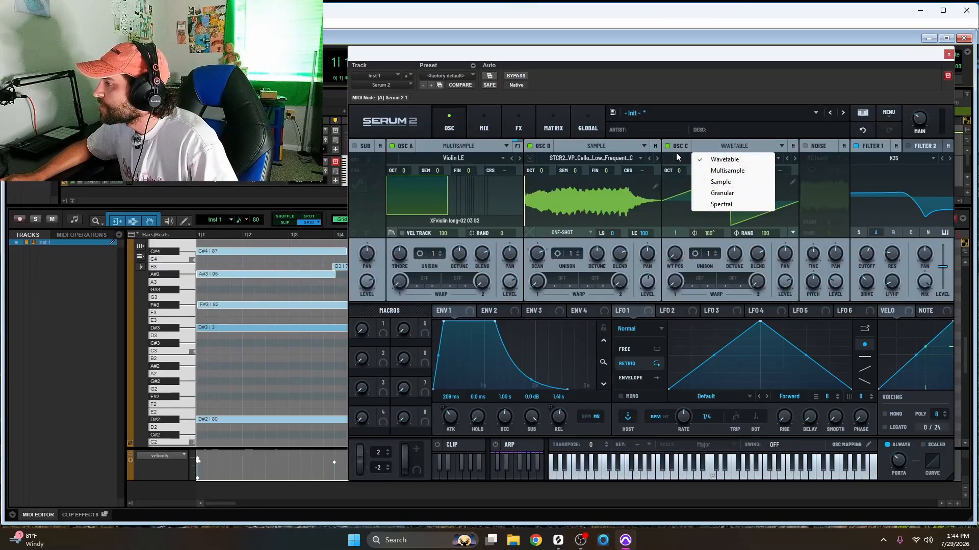
click(692, 160)
click(737, 159)
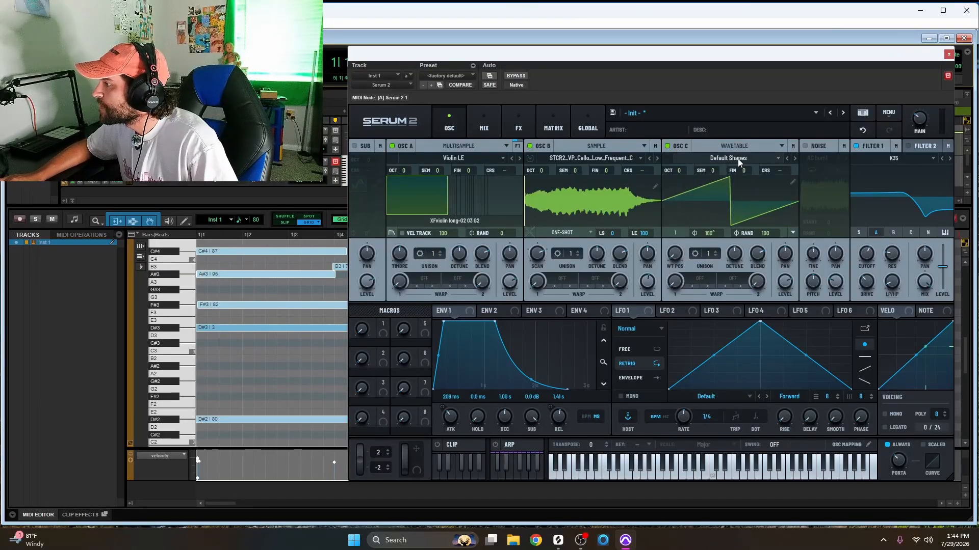
click(736, 158)
click(736, 153)
click(737, 143)
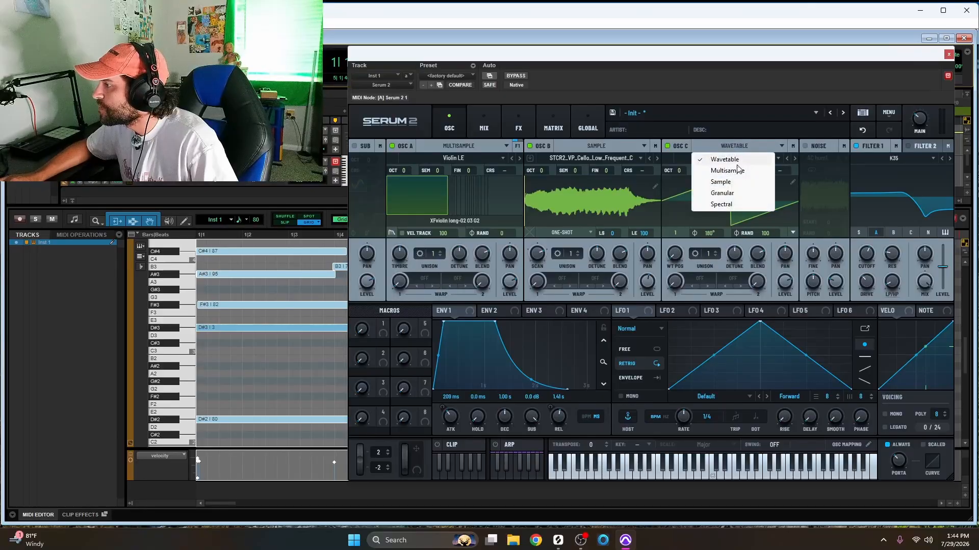
click(738, 172)
click(742, 159)
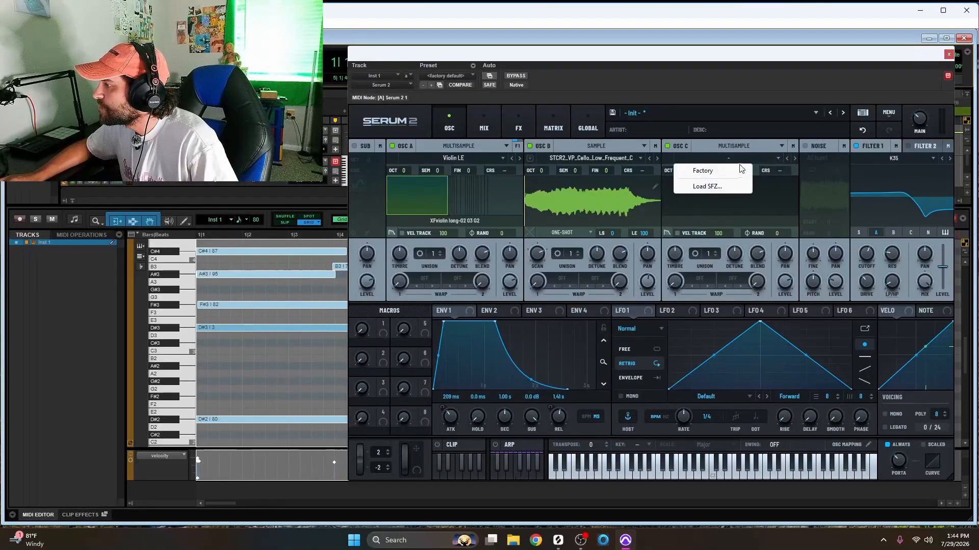
mouse_move(724, 172)
mouse_move(808, 186)
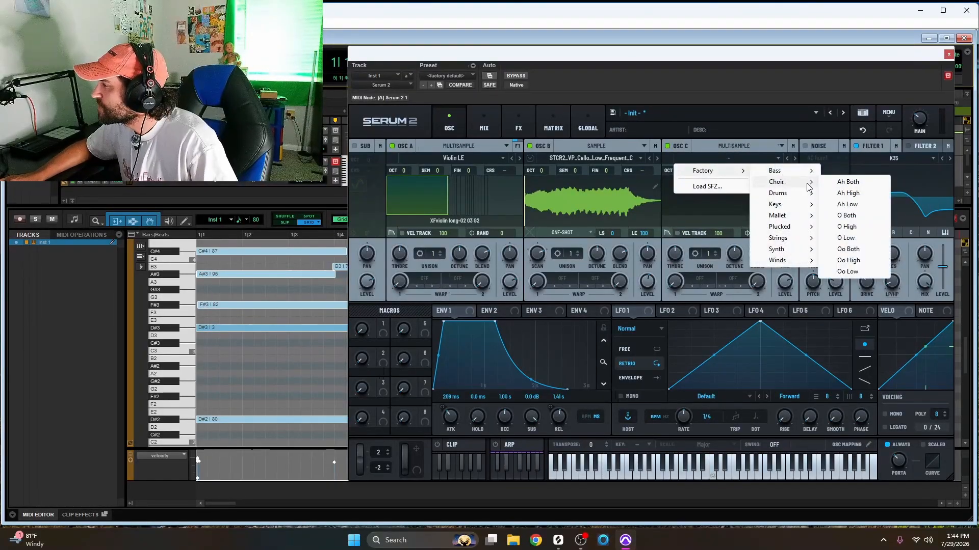
click(861, 205)
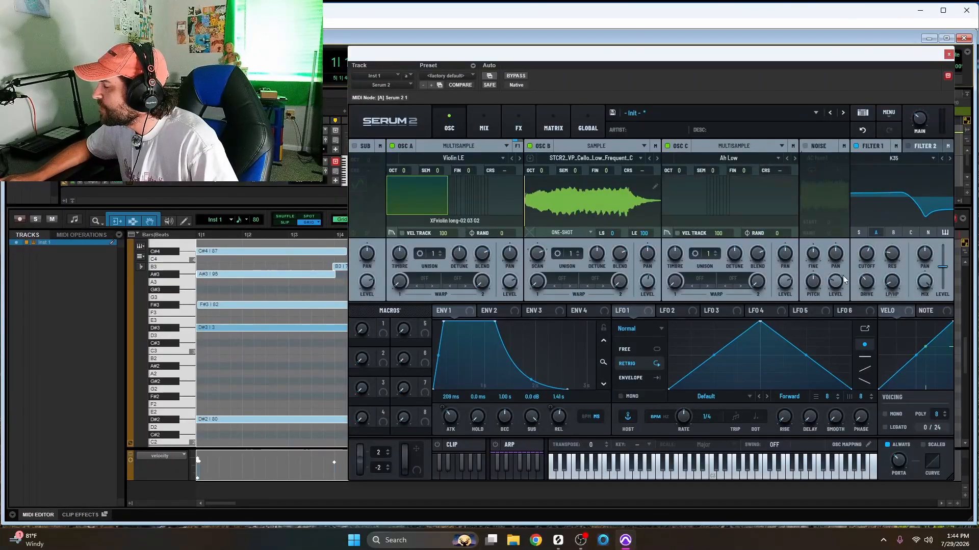
Audition the chords with the choir layer and lower oscillator C's level to about 45%.
key(space)
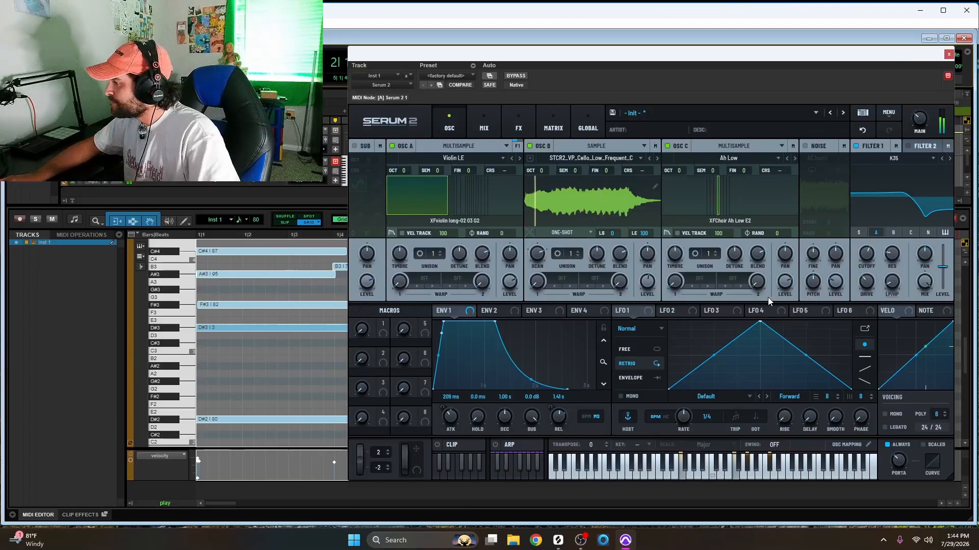
mouse_move(784, 282)
drag(782, 288, 778, 303)
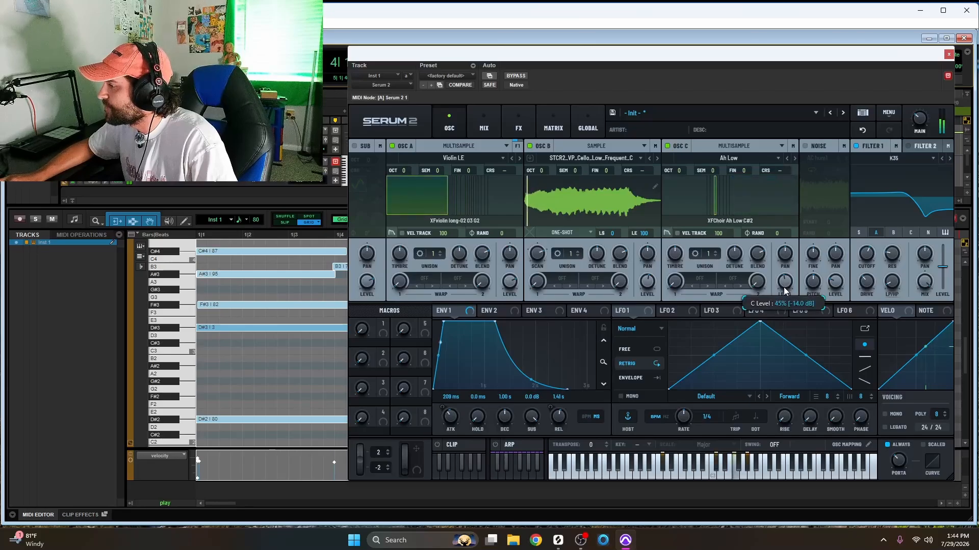
click(704, 280)
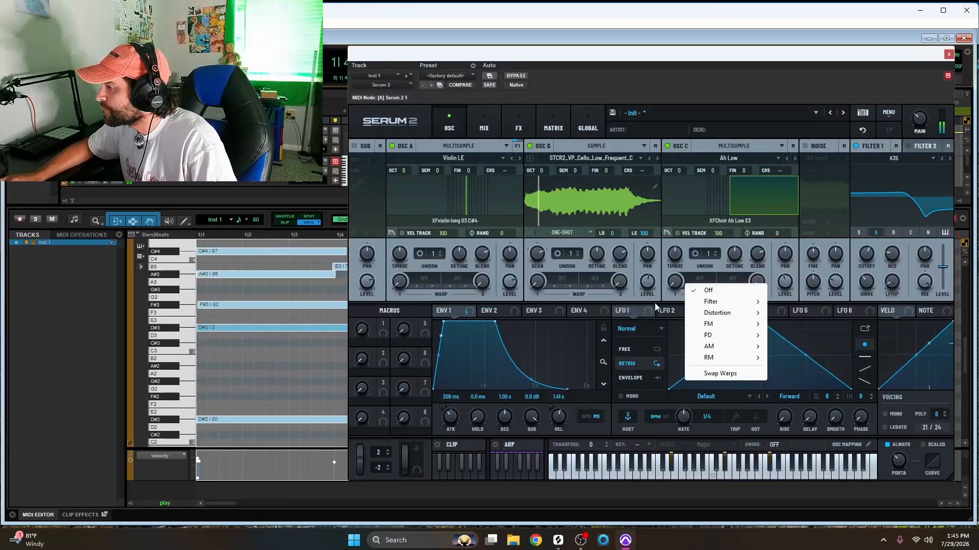
click(668, 296)
key(space)
Give oscillator C 3 unison voices with about 0.09 detune and less blend, and reduce its level to about -23 dB.
drag(708, 261, 720, 217)
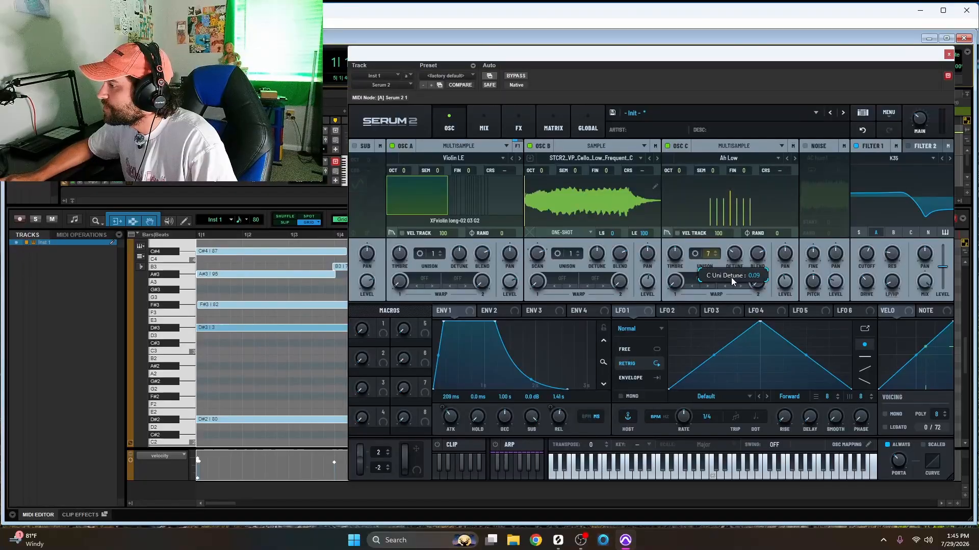
key(space)
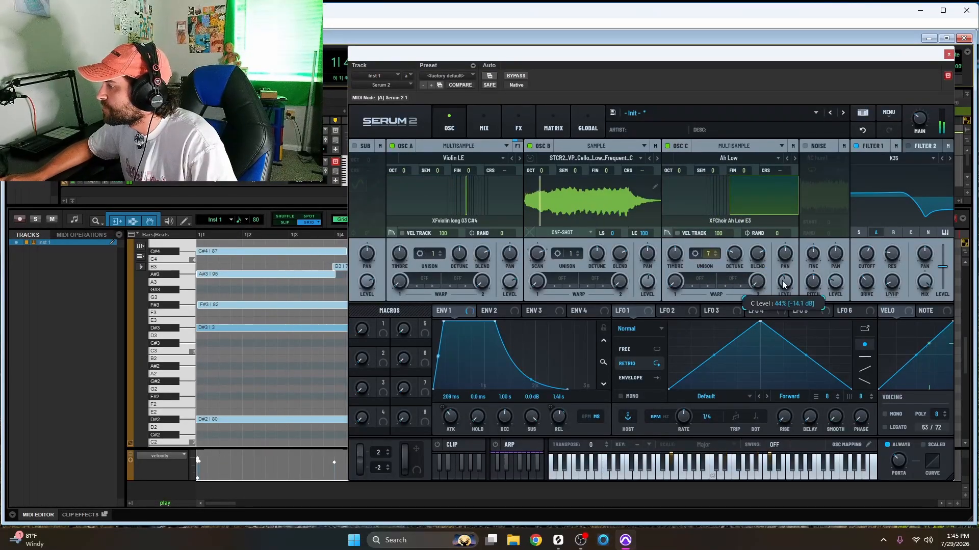
drag(782, 281, 781, 286)
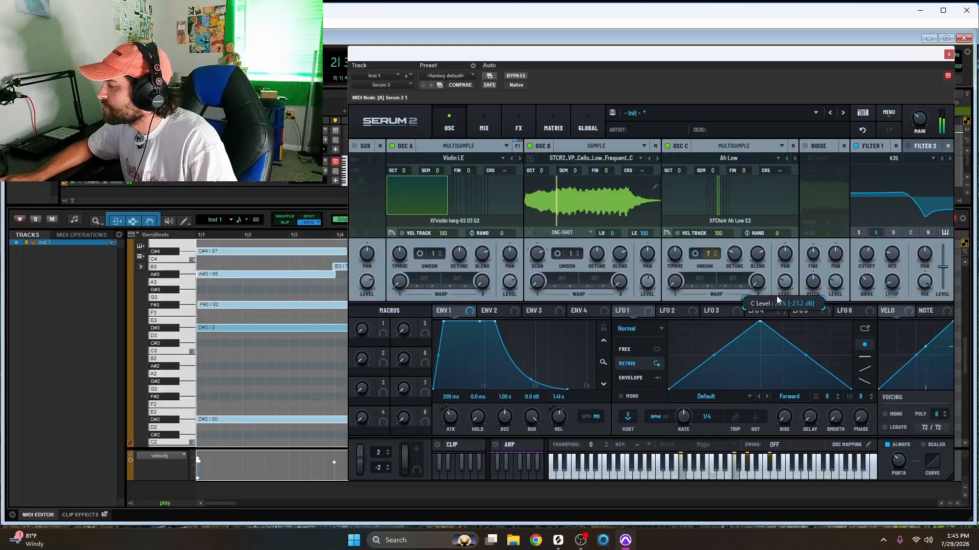
click(712, 258)
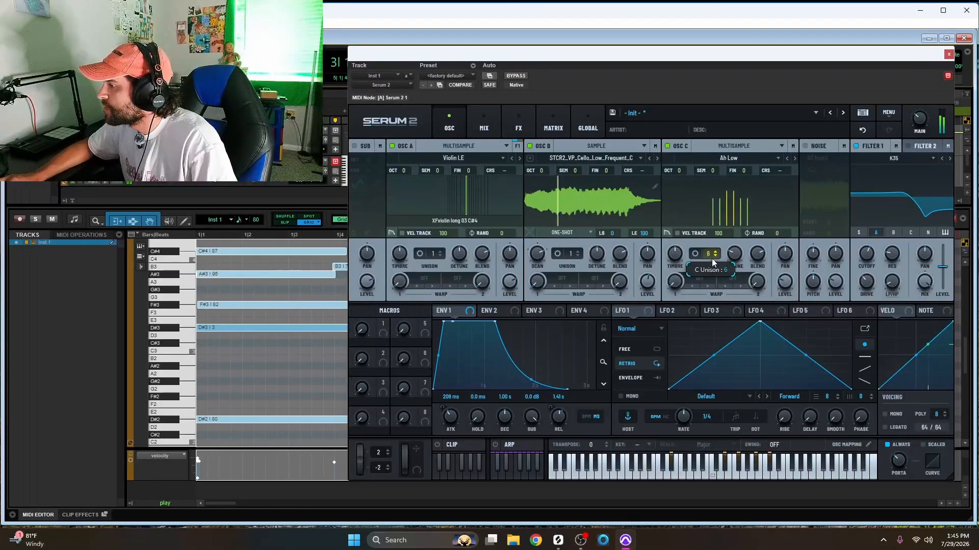
drag(712, 258, 710, 286)
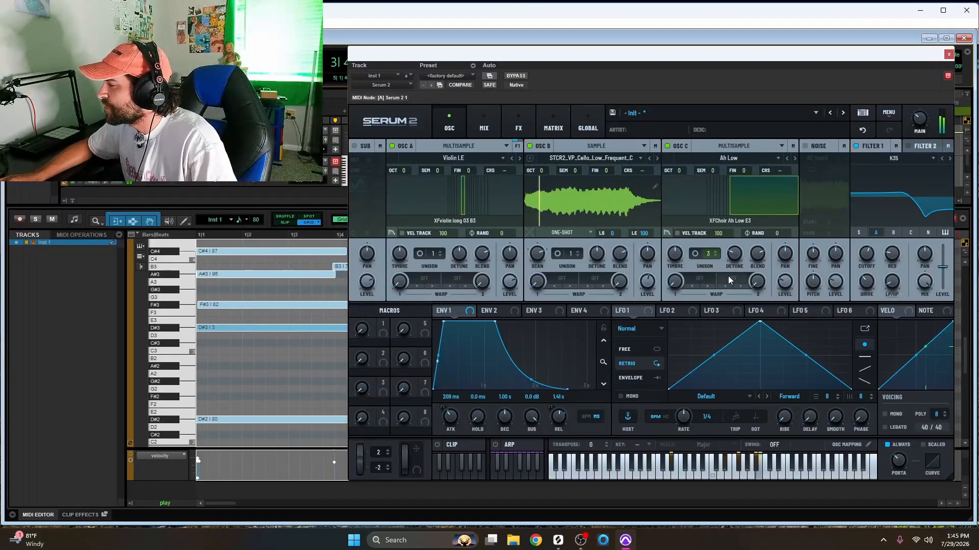
drag(757, 252, 752, 272)
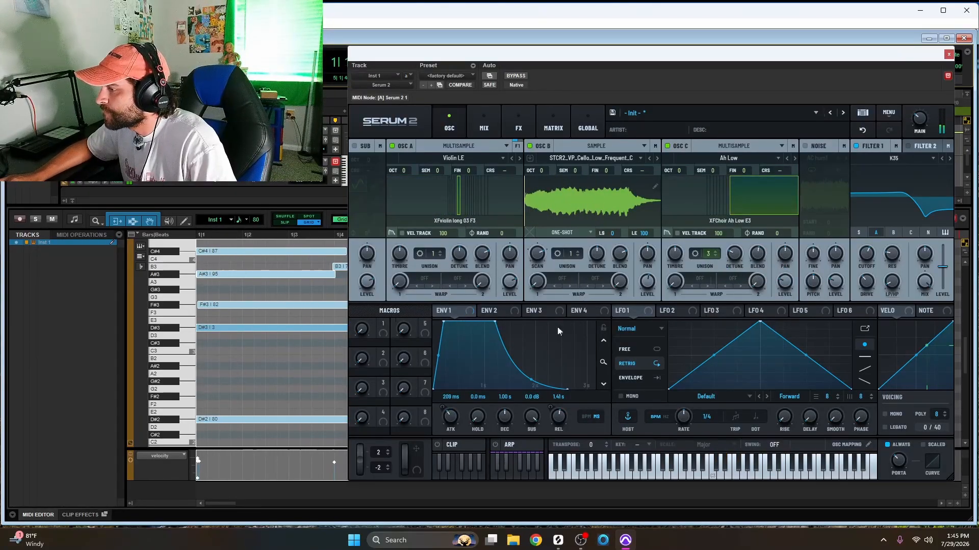
Shape Env 2 into a short pluck with 1.2 ms attack, 233 ms decay and no sustain.
click(502, 311)
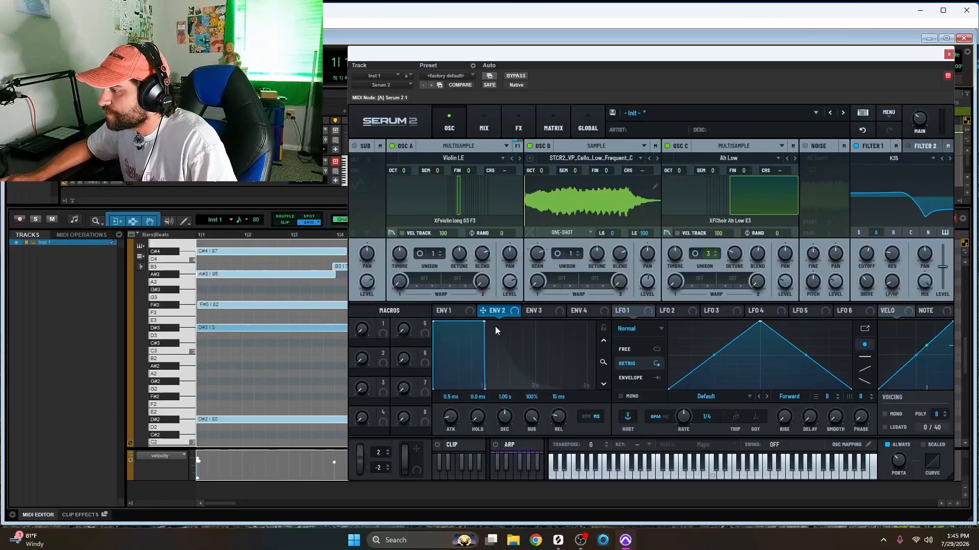
drag(484, 320, 410, 434)
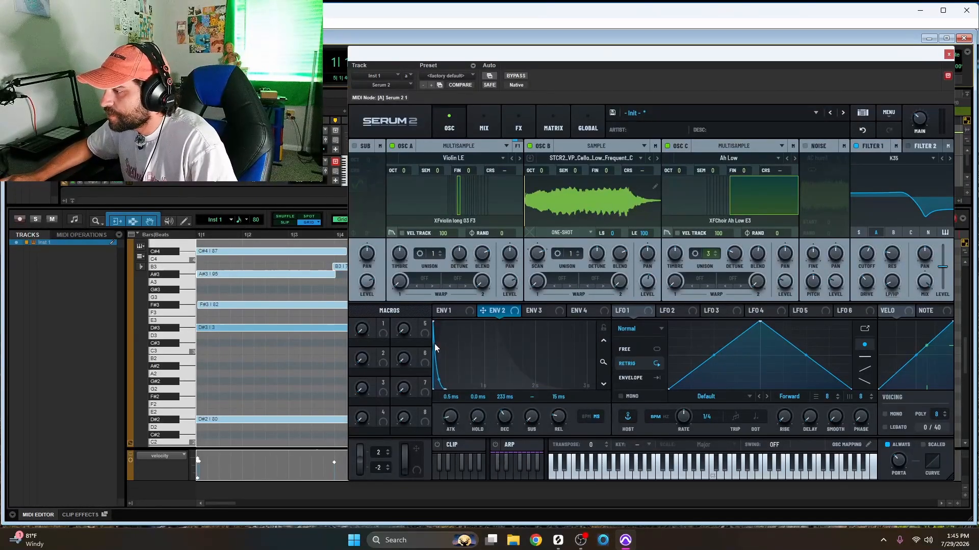
scroll(451, 417, down, 2)
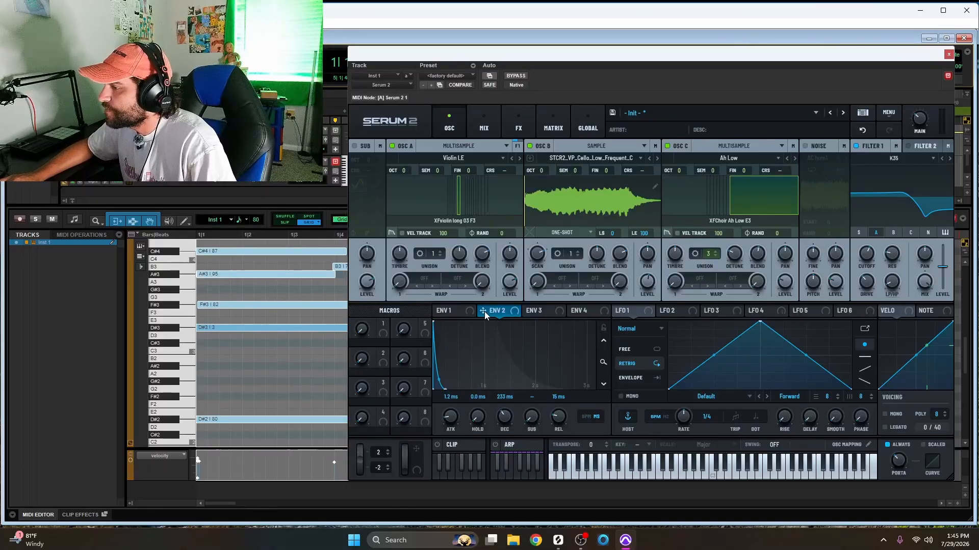
Modulate oscillator A's fine pitch with Env 2 at an amount of 2% and audition the chords.
drag(483, 311, 470, 171)
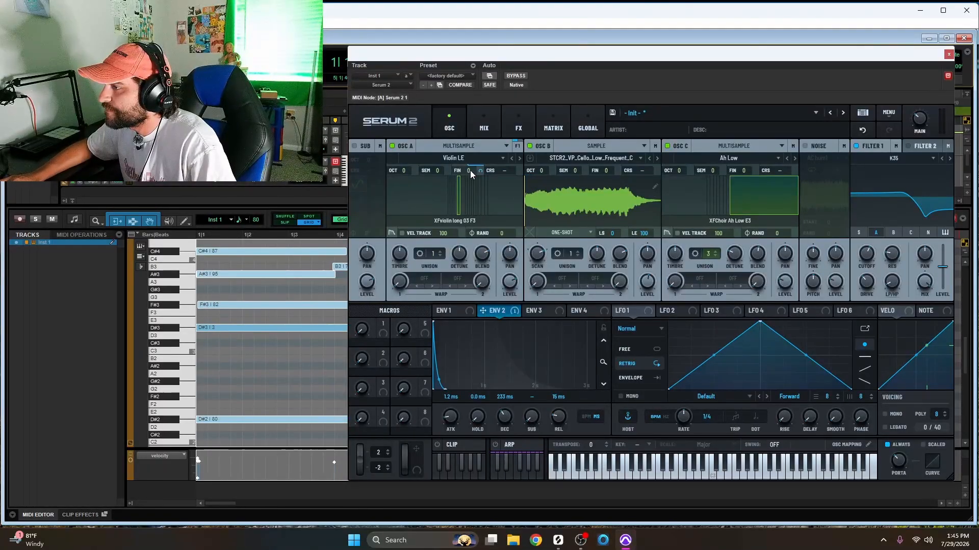
click(551, 123)
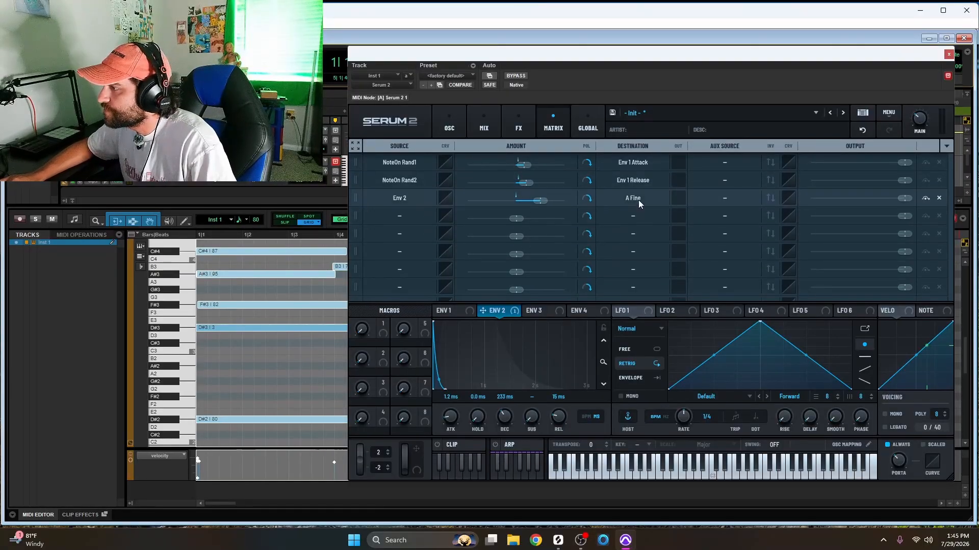
drag(540, 201, 522, 205)
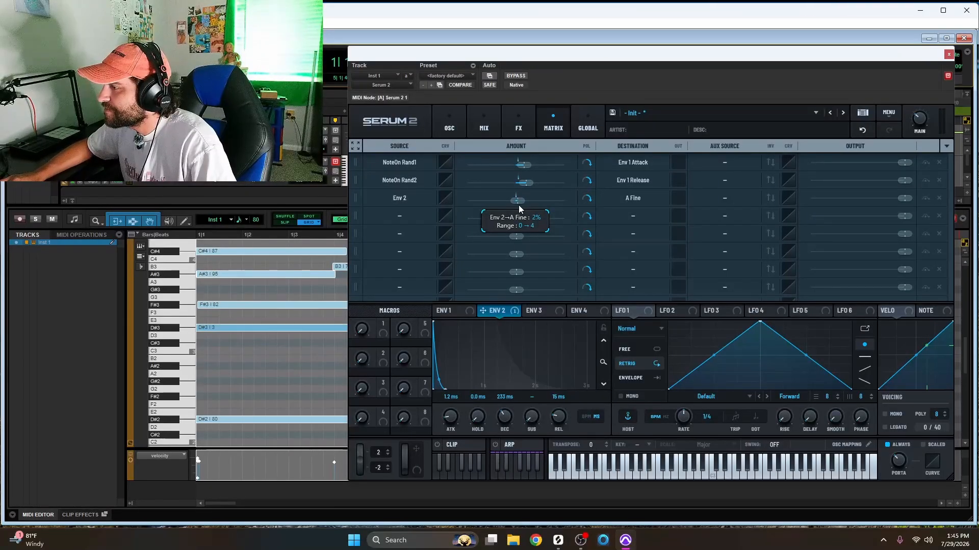
key(space)
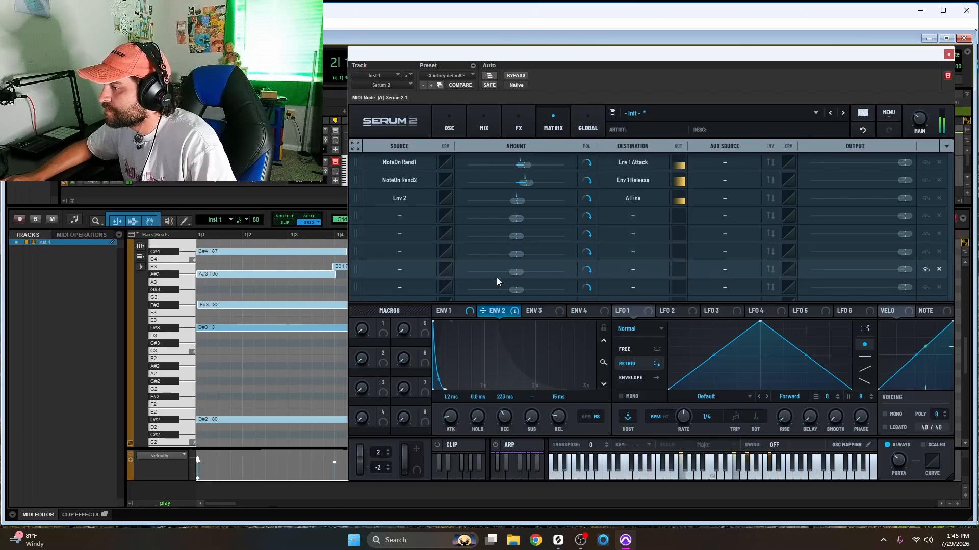
Modulate oscillator B's fine pitch with Env 2 at a similarly small amount.
click(463, 125)
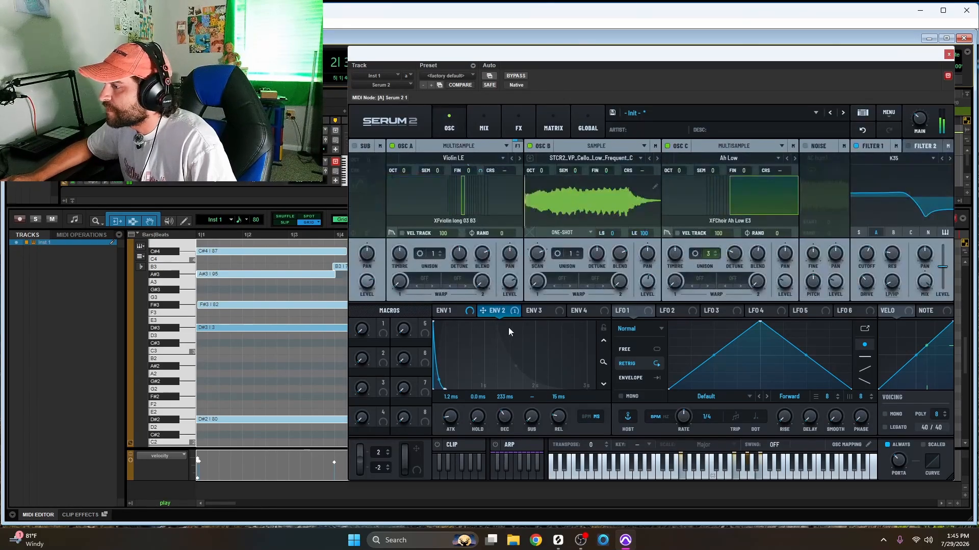
drag(482, 310, 608, 170)
click(518, 125)
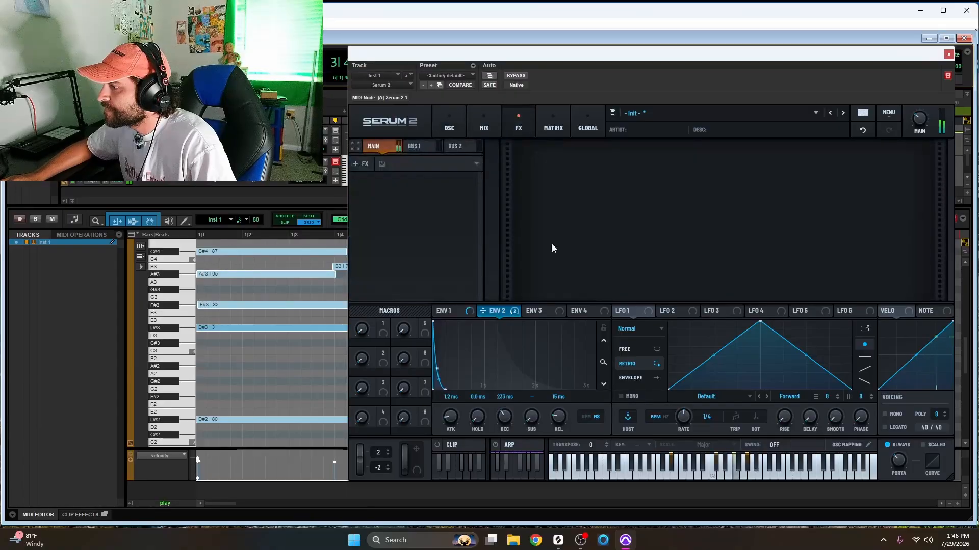
click(545, 124)
mouse_move(537, 220)
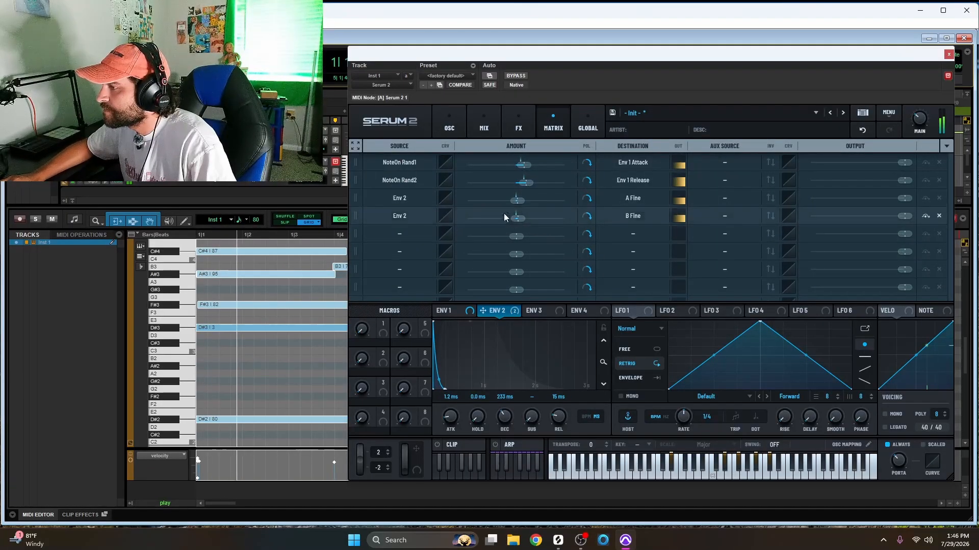
Modulate oscillator C's fine pitch with Env 2 and reduce the amount to match oscillators A and B.
click(448, 134)
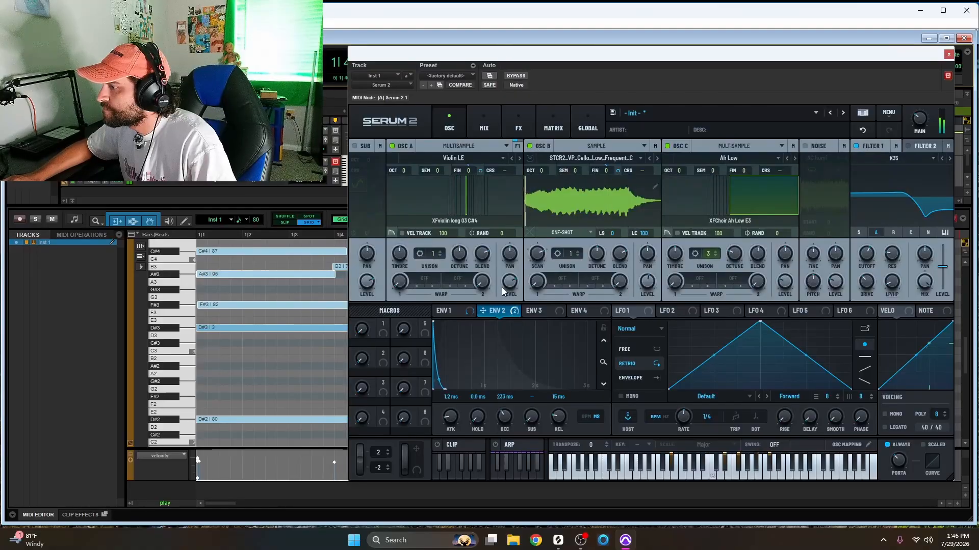
drag(481, 311, 739, 171)
click(540, 128)
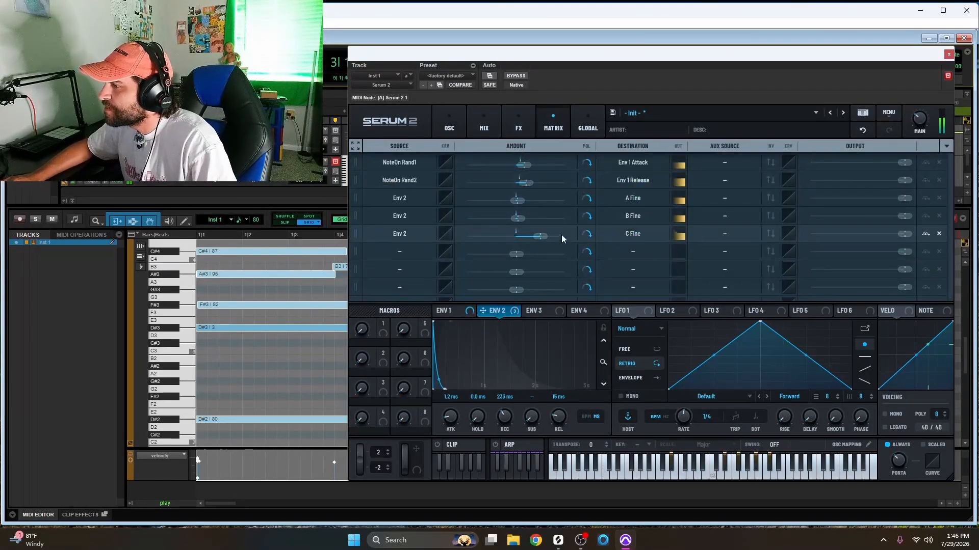
drag(543, 239, 521, 241)
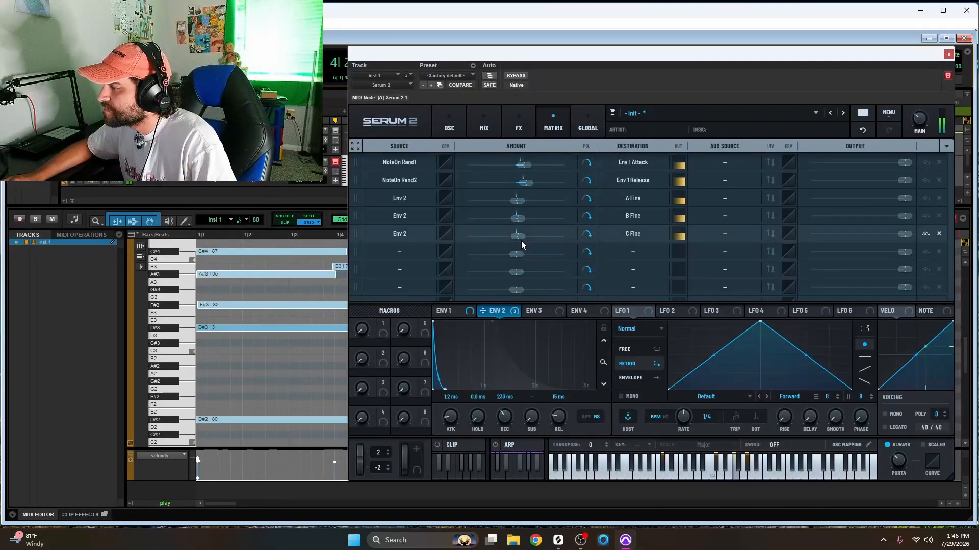
Turn on the noise oscillator and load the Vinyl Crackle sample from the S2 Noises folder.
click(448, 122)
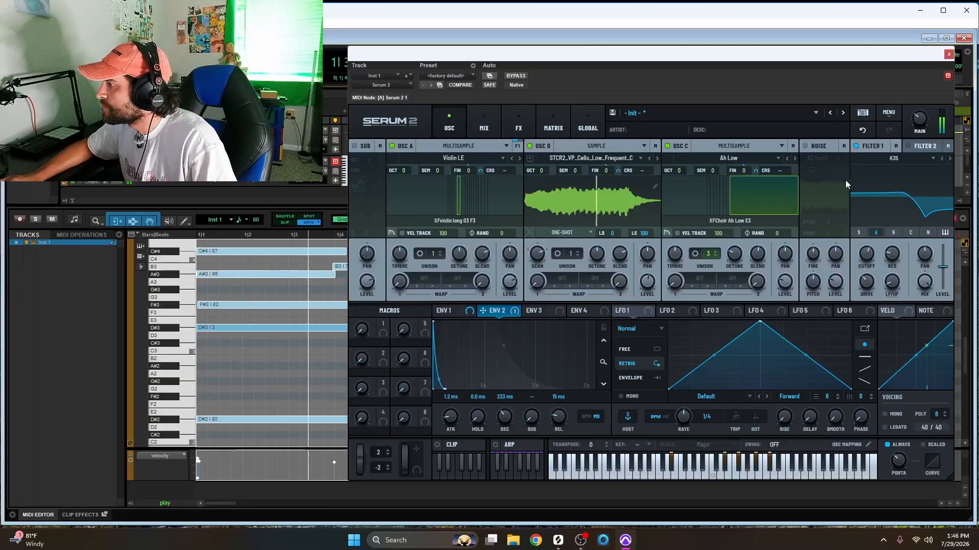
click(806, 146)
click(820, 159)
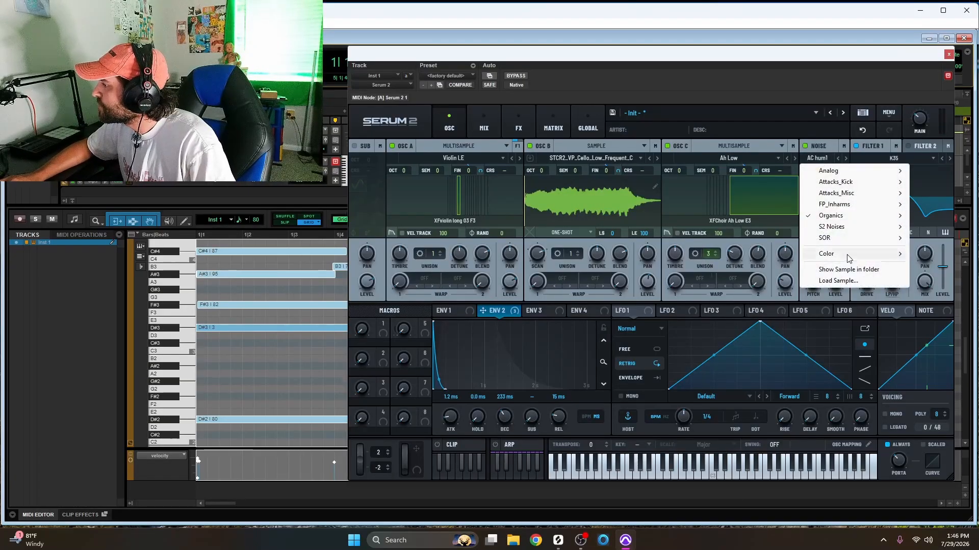
mouse_move(848, 239)
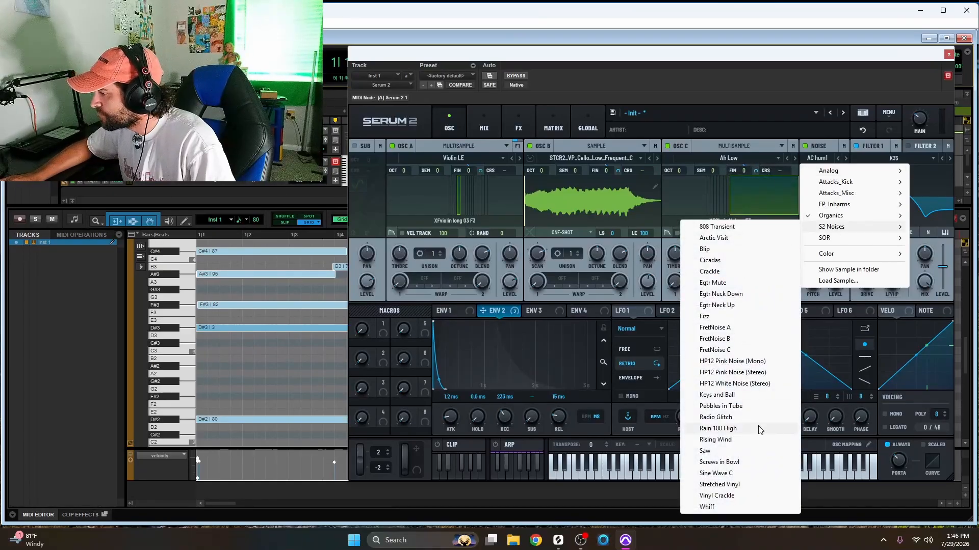
click(744, 496)
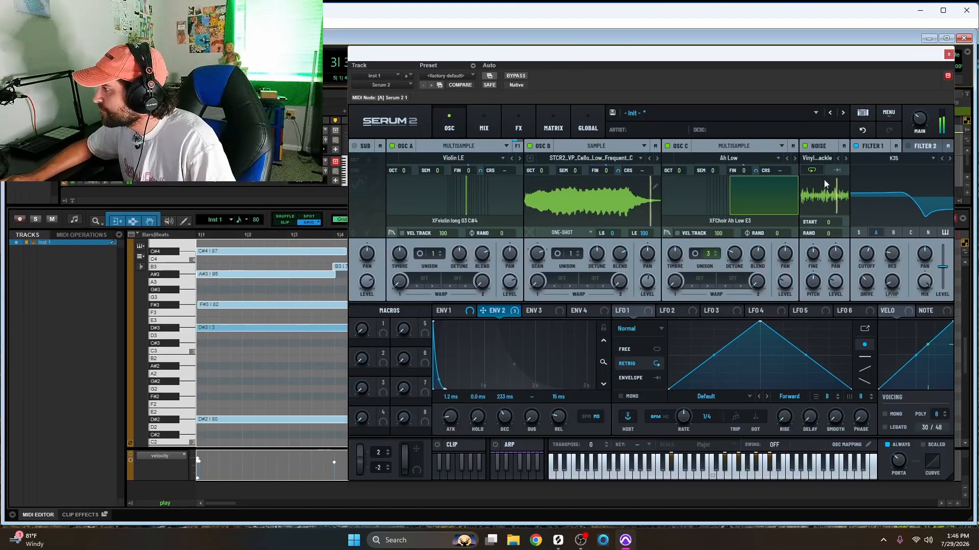
key(space)
Set oscillator C's first warp mode to PD (Self) and adjust the warp amount while the chords play.
click(692, 288)
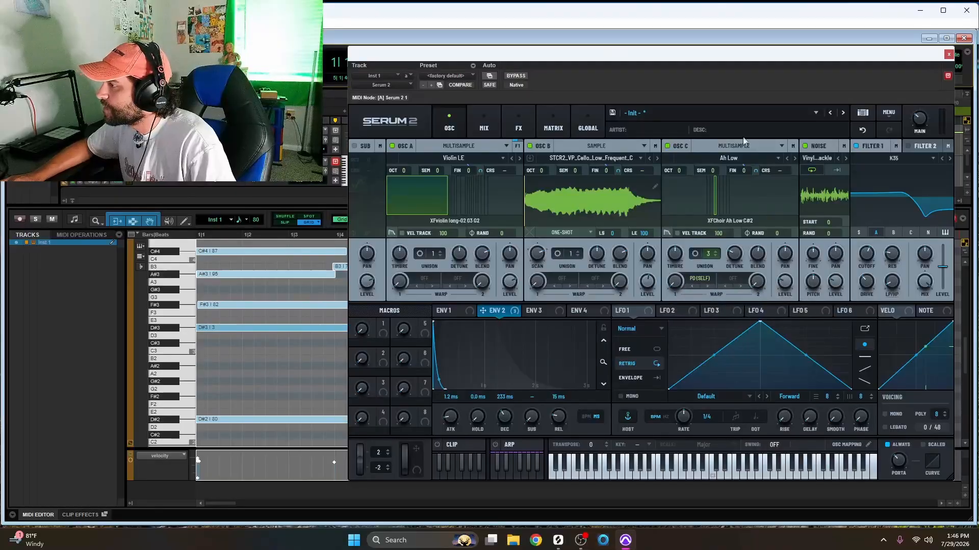
key(space)
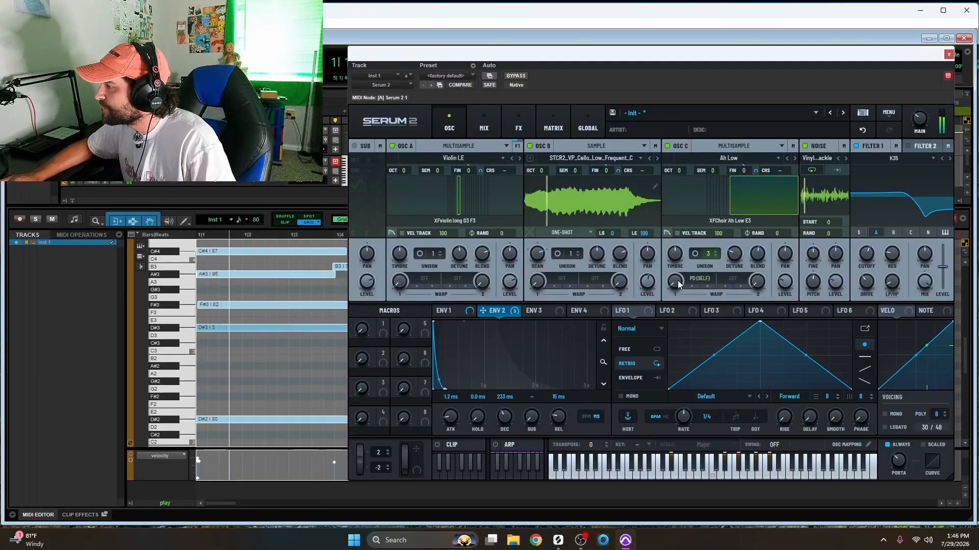
drag(680, 267, 696, 220)
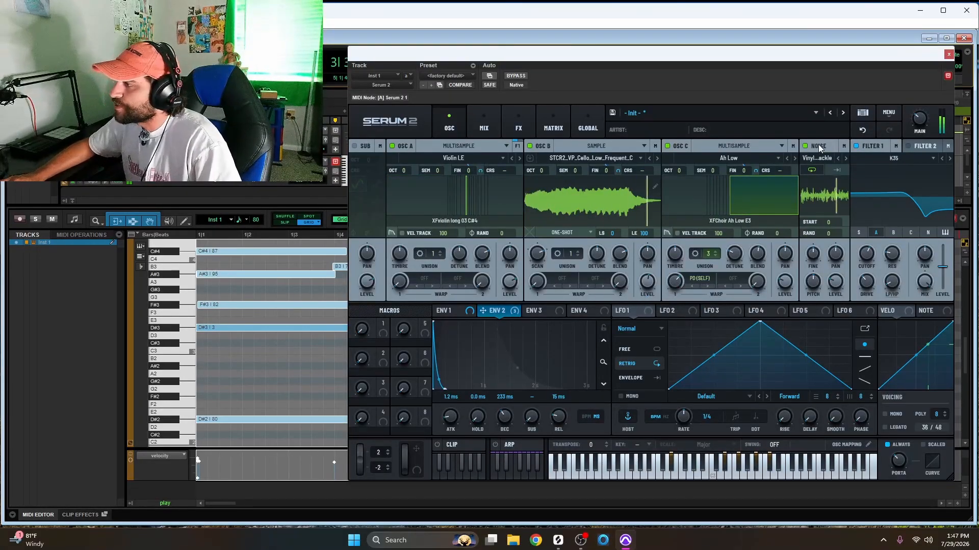
Modulate oscillator C's warp with the noise oscillator at about 19% and set oscillator C's level to about 28%.
drag(818, 145, 676, 281)
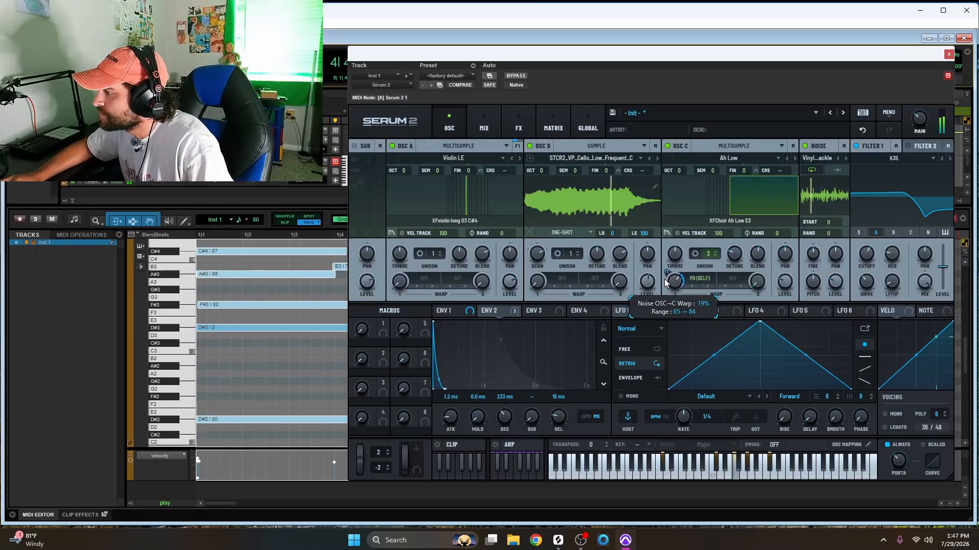
mouse_move(668, 271)
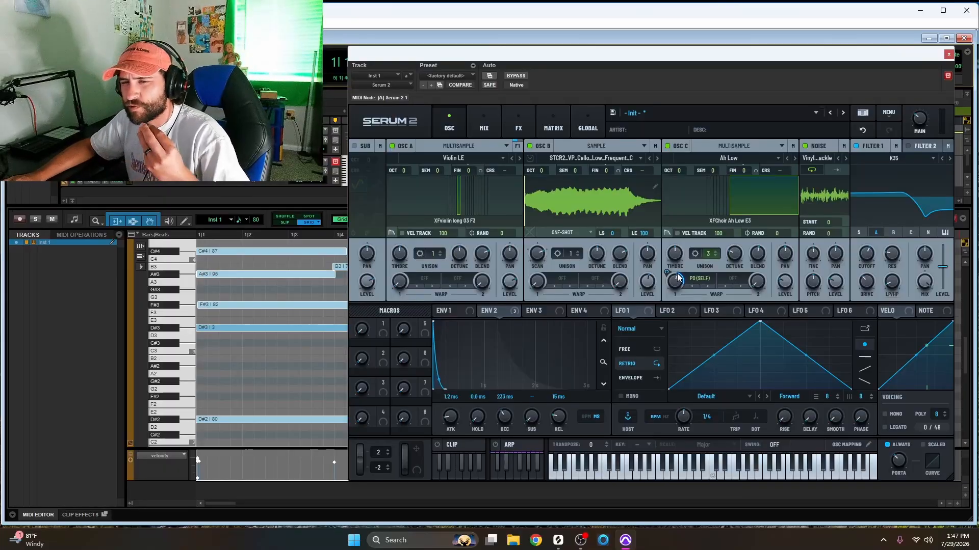
key(space)
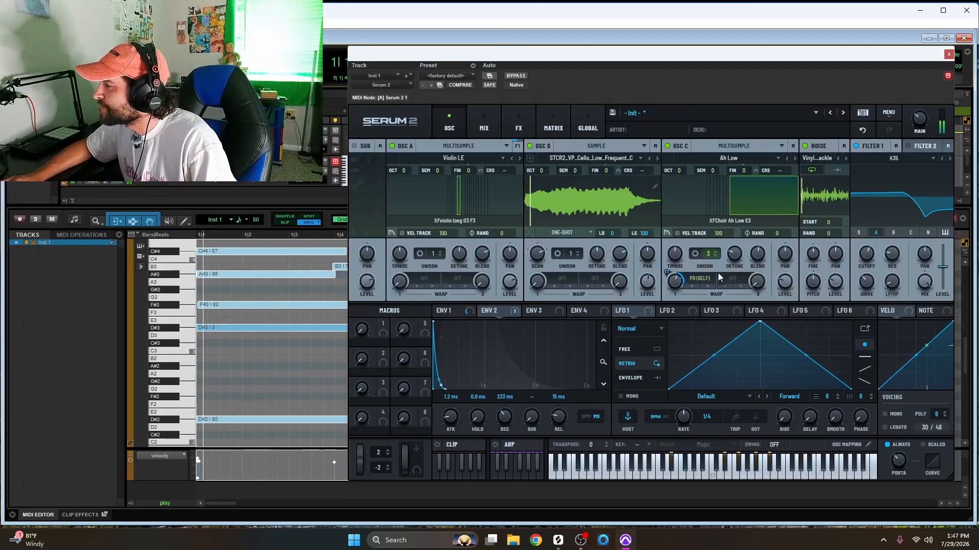
mouse_move(782, 282)
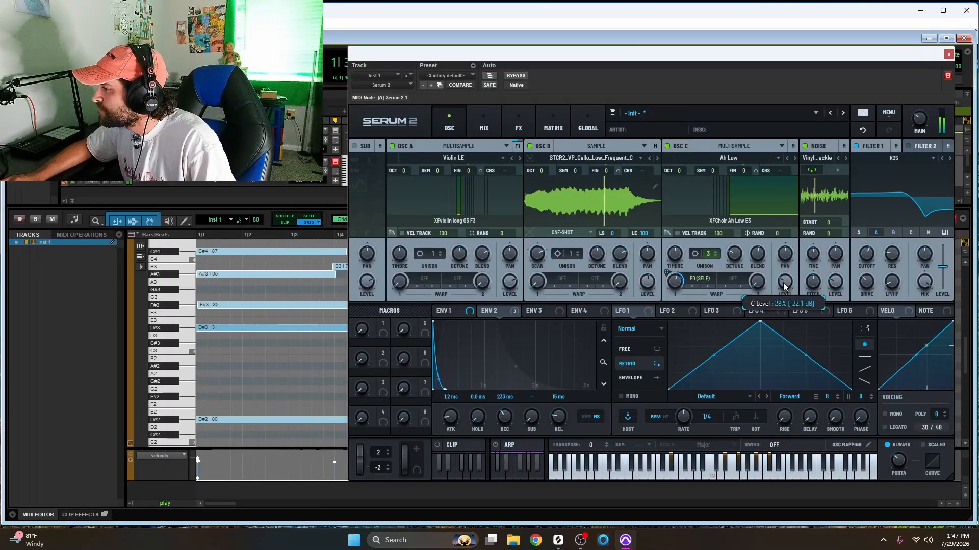
mouse_move(783, 282)
mouse_down()
mouse_move(785, 259)
mouse_move(784, 282)
mouse_up()
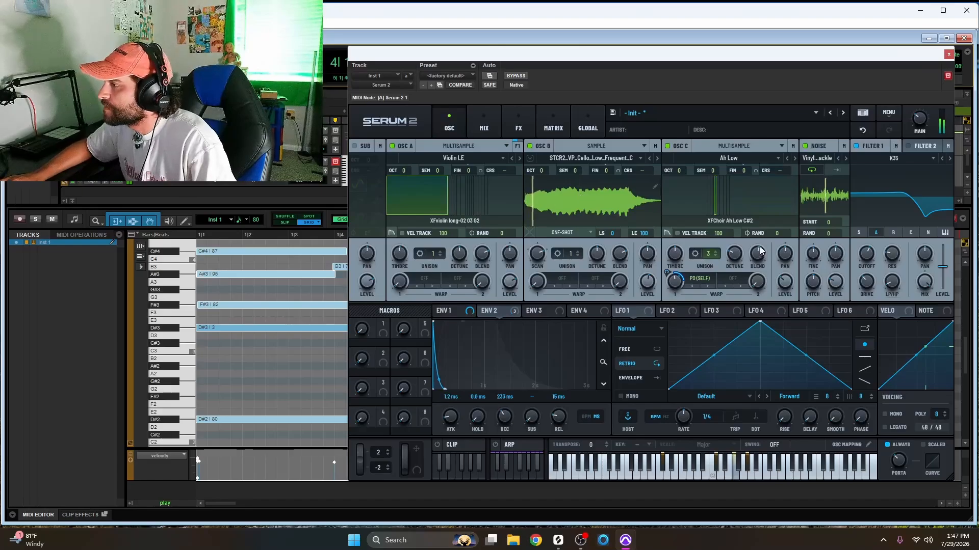
Turn on Filter 2 for oscillator C as MG Low 12 with 14% drive and adjust its cutoff.
click(927, 148)
click(907, 147)
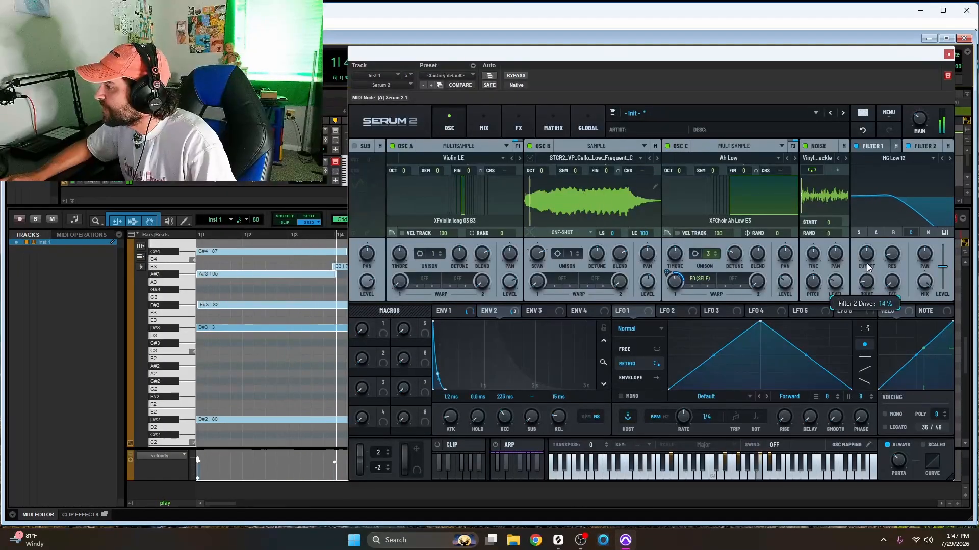
drag(864, 256, 864, 252)
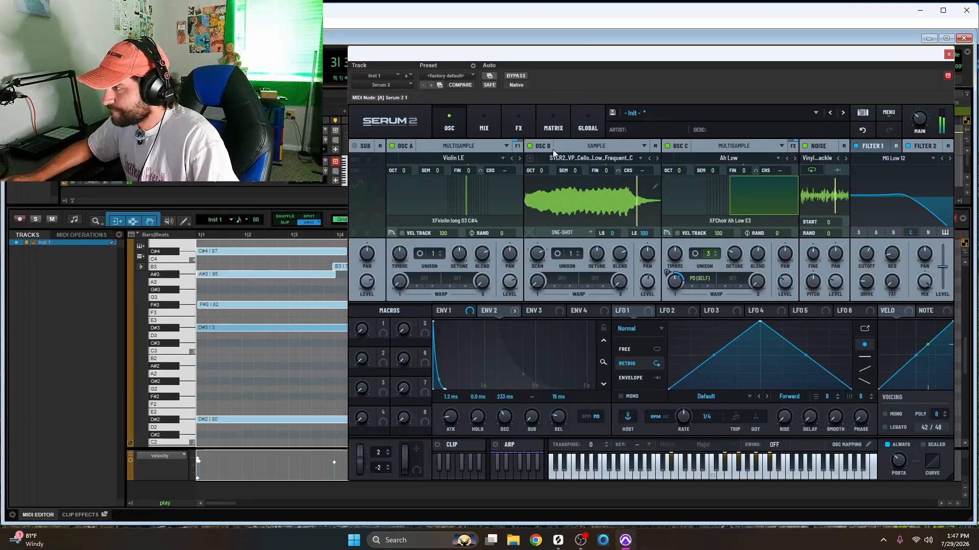
Raise the bus 1 sends of oscillators A and C and add a Reverb effect to bus 1.
click(516, 124)
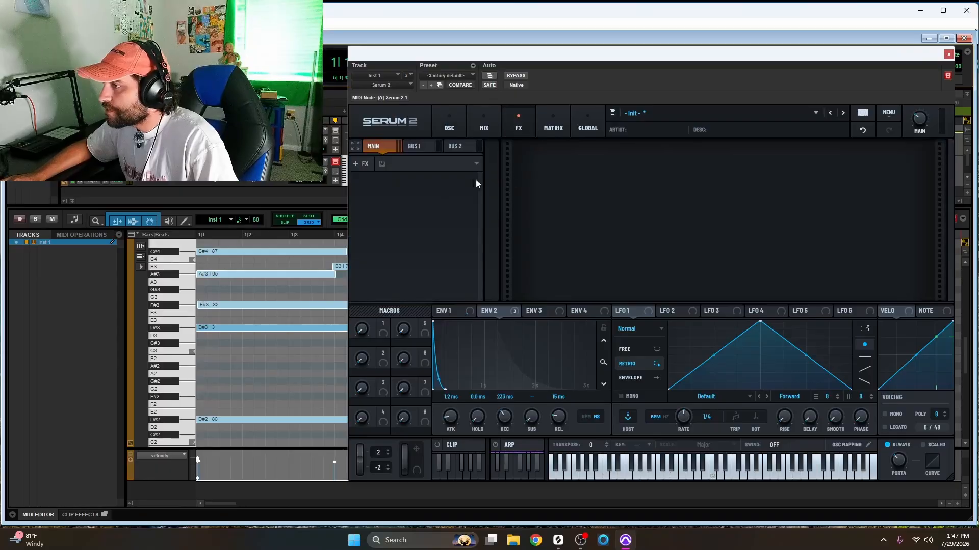
click(484, 124)
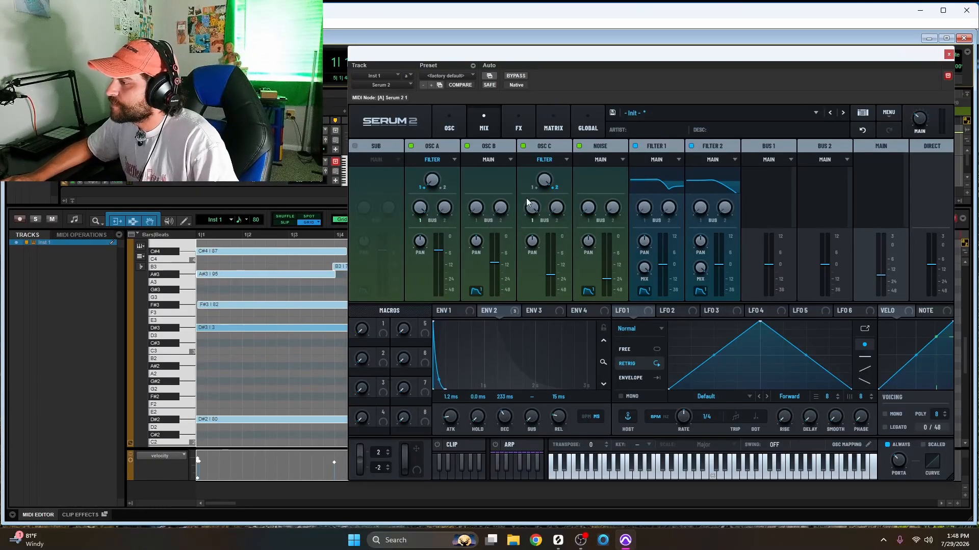
click(521, 127)
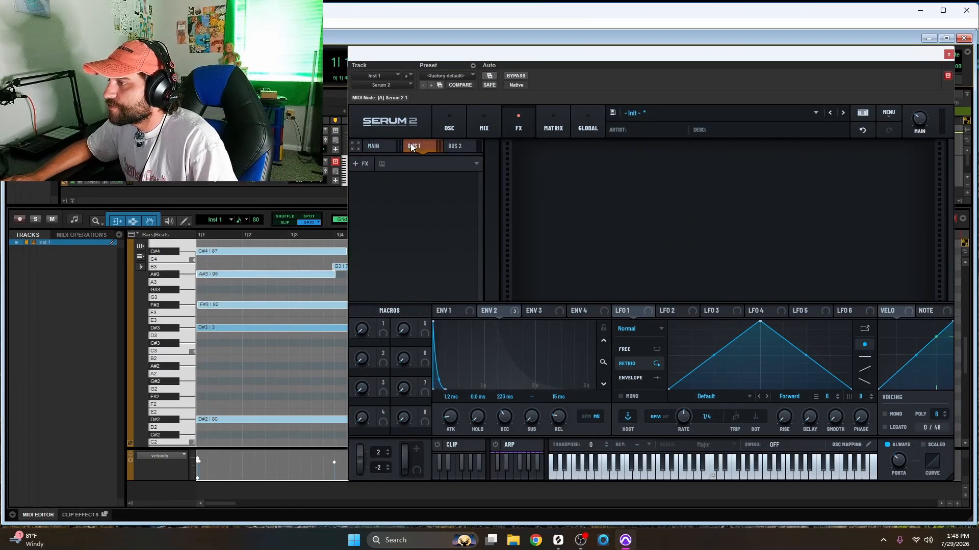
click(367, 163)
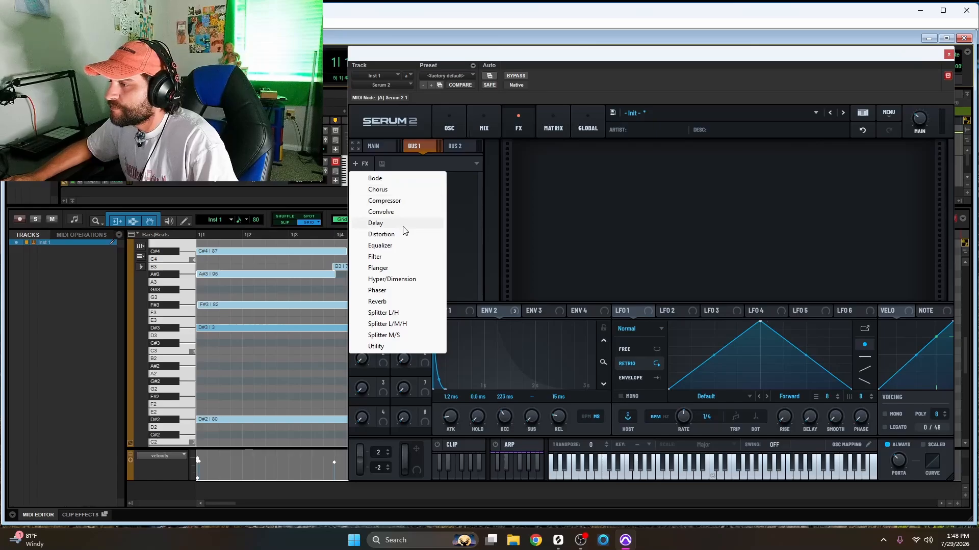
click(430, 301)
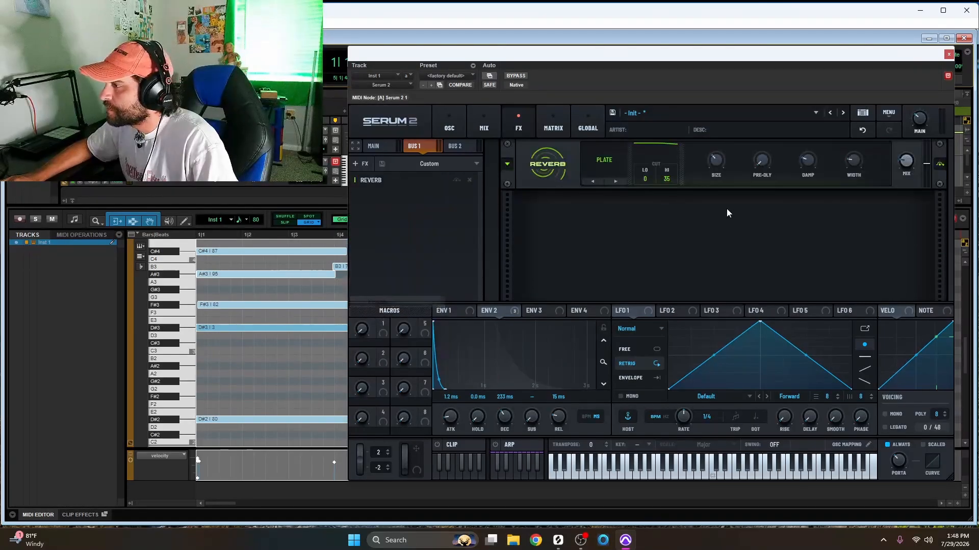
Switch the bus 1 reverb to Hall and set its low cut to 85.
click(596, 181)
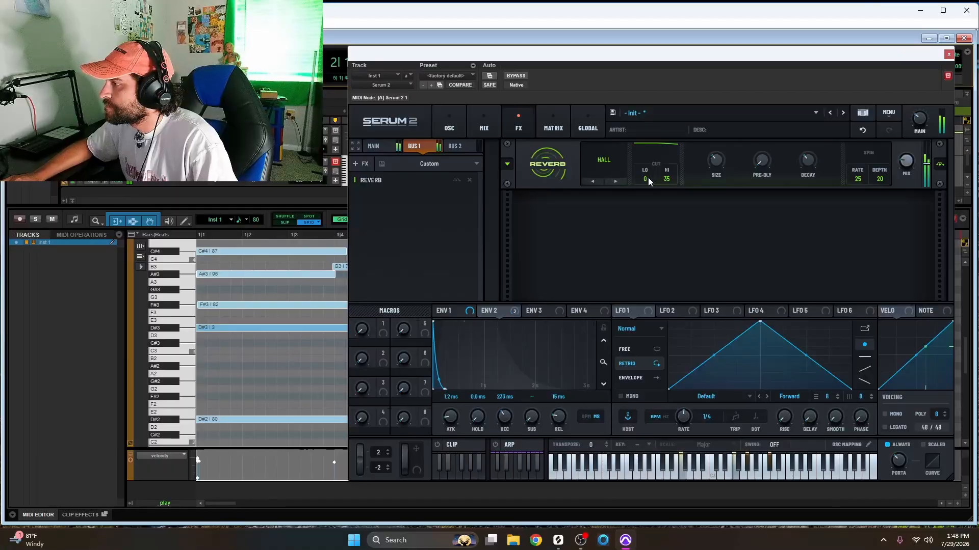
drag(646, 177, 655, 148)
drag(664, 113, 672, 88)
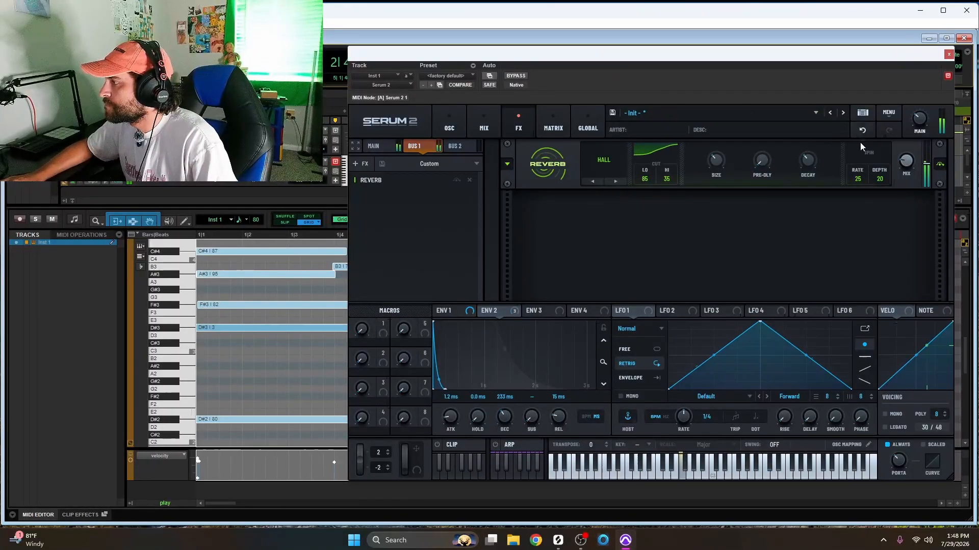
Lower oscillator B's level to about 43% and reduce the bus 1 reverb's size to about 20%.
click(447, 127)
mouse_move(650, 284)
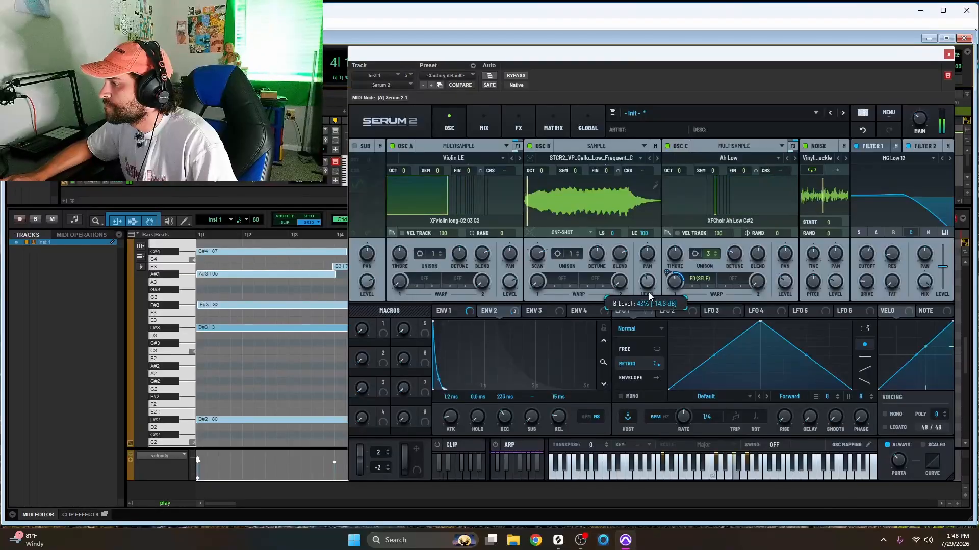
click(524, 130)
mouse_move(907, 161)
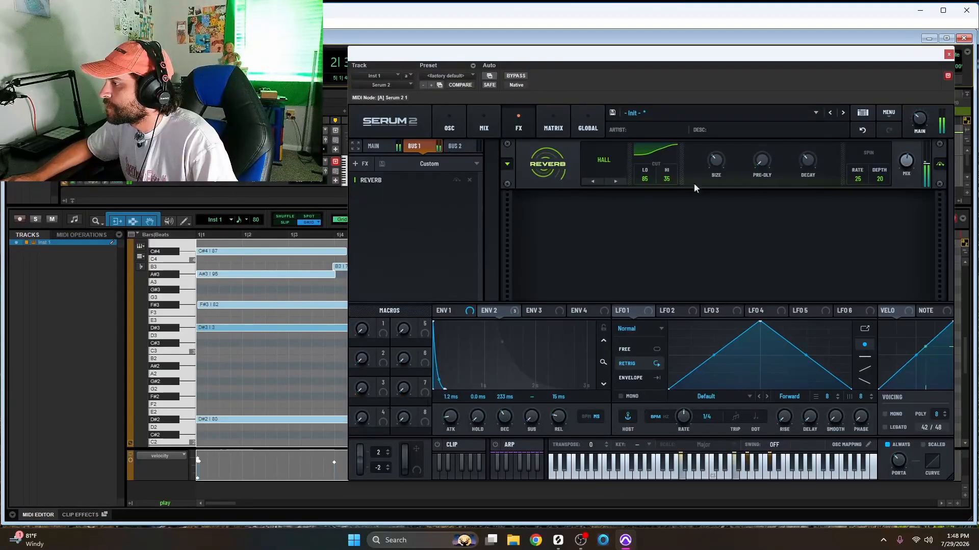
mouse_move(717, 173)
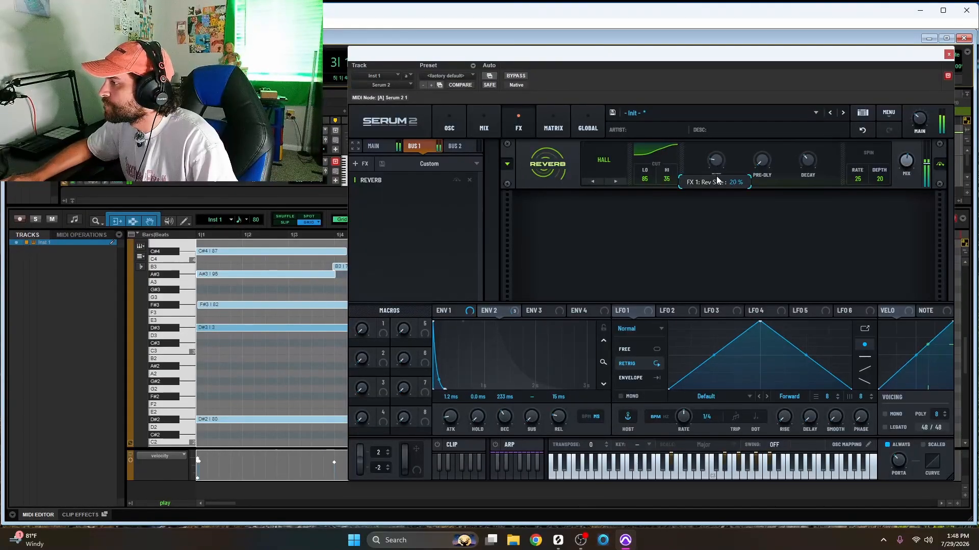
mouse_move(806, 162)
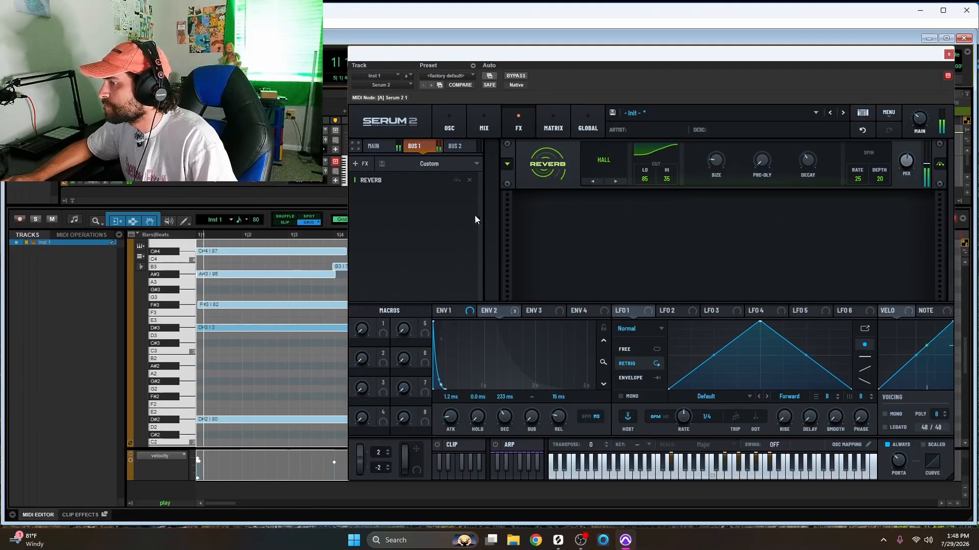
Lower the bus 1 volume and oscillator A's level slightly in the mixer while the chords play.
click(483, 125)
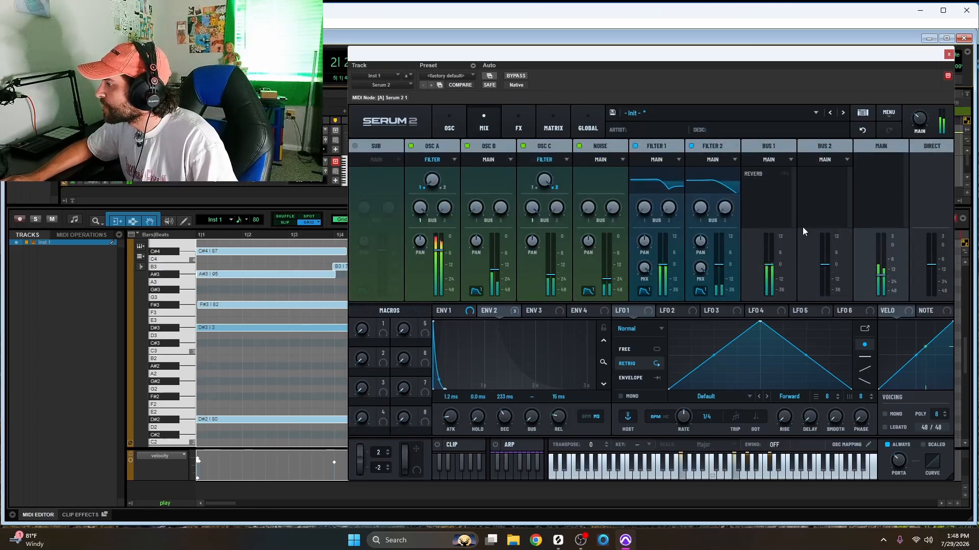
mouse_move(770, 267)
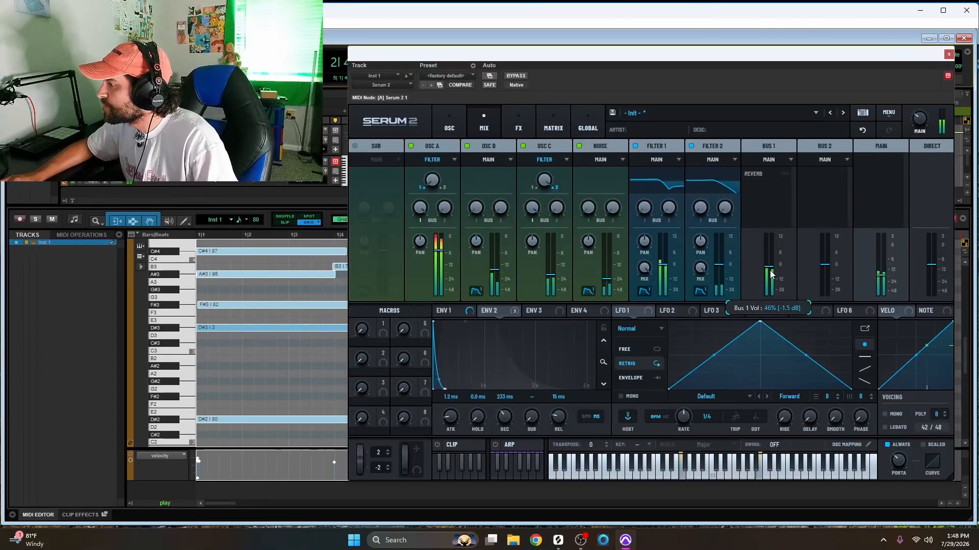
drag(770, 274, 769, 283)
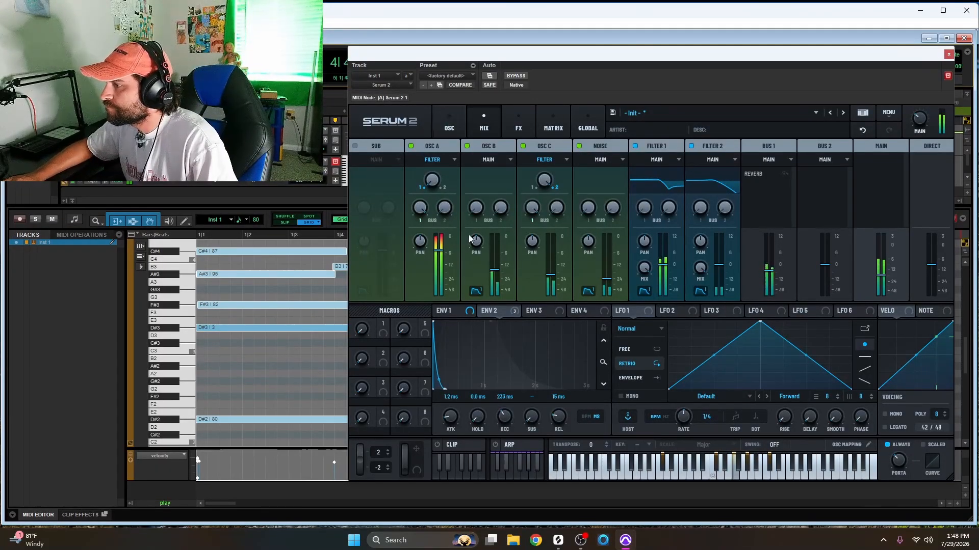
drag(437, 252, 434, 258)
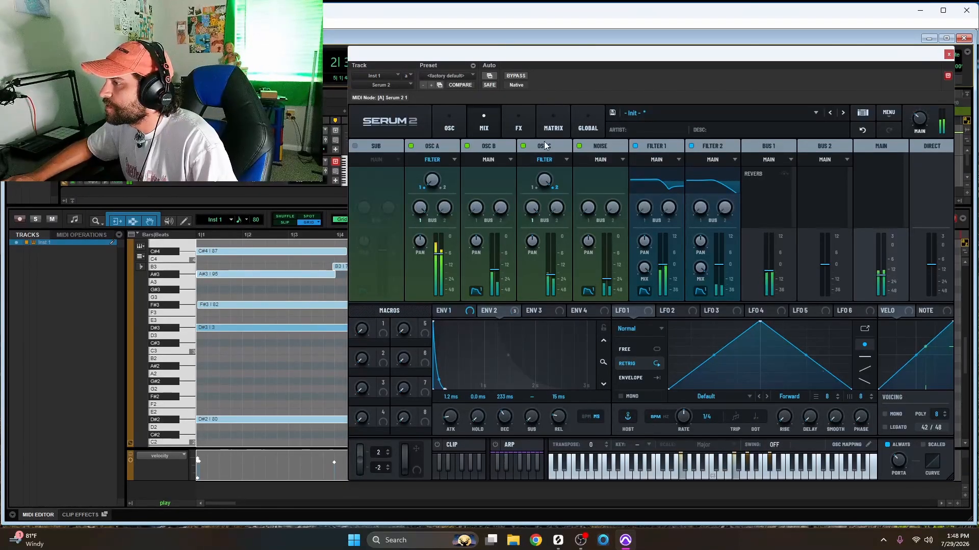
Add a Plate reverb to the main effects chain with its low cut at 100 and increase its size.
click(517, 122)
click(415, 148)
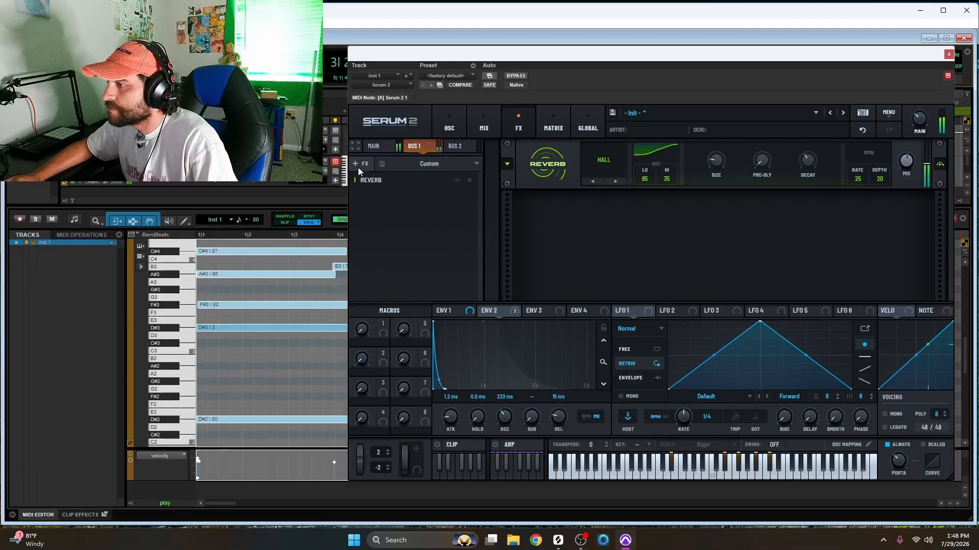
click(375, 147)
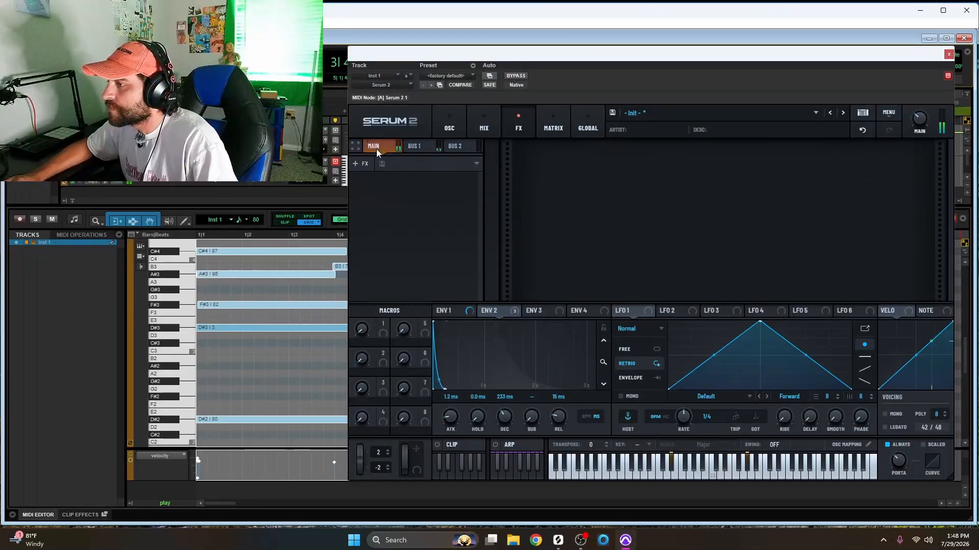
click(353, 163)
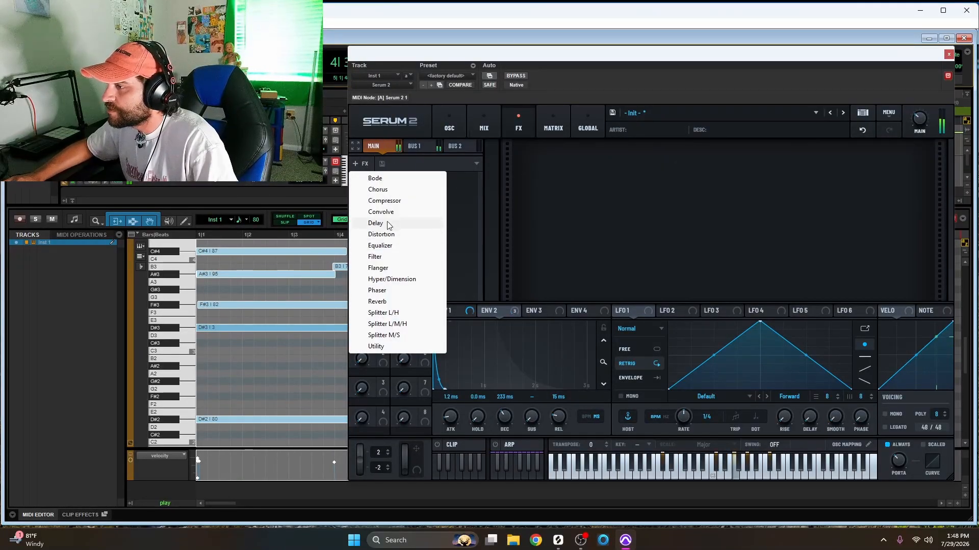
click(377, 301)
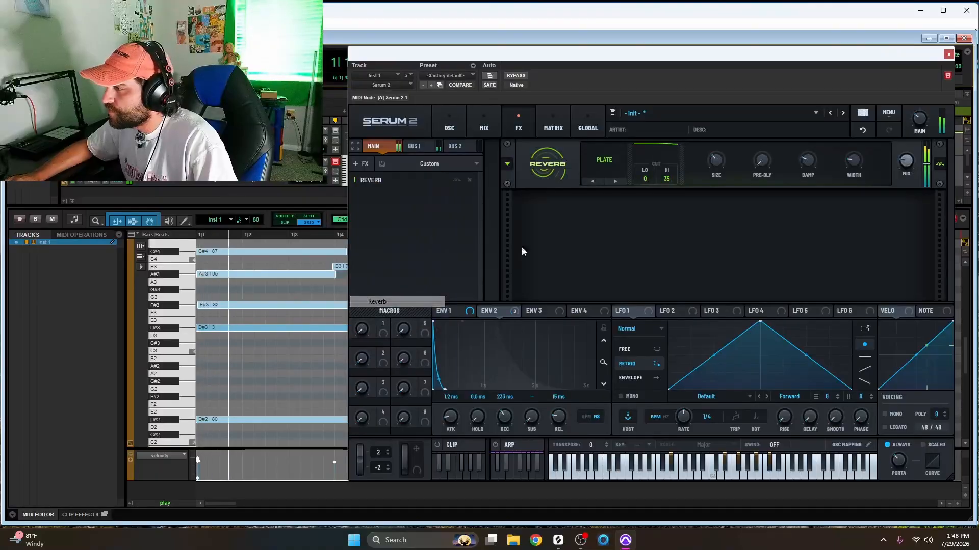
drag(644, 178, 679, 75)
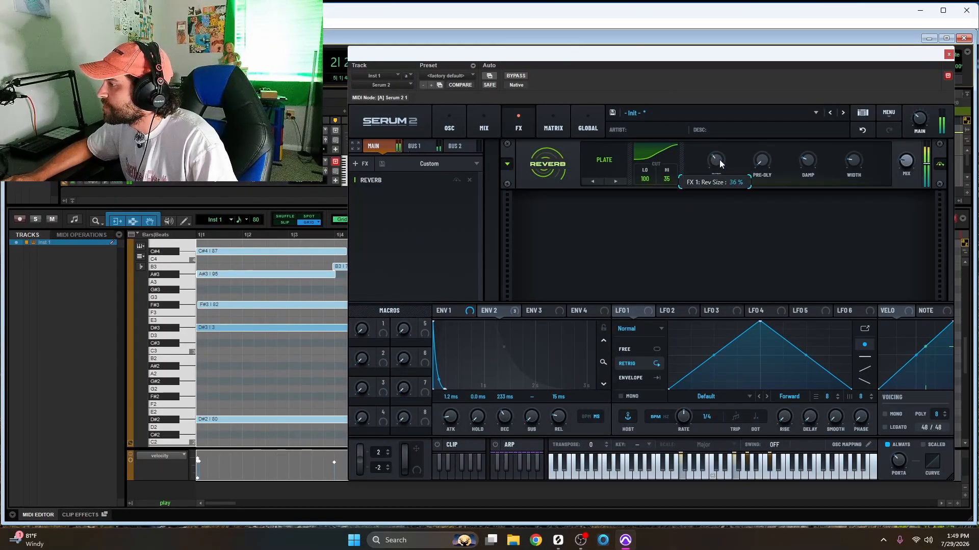
drag(725, 149, 728, 144)
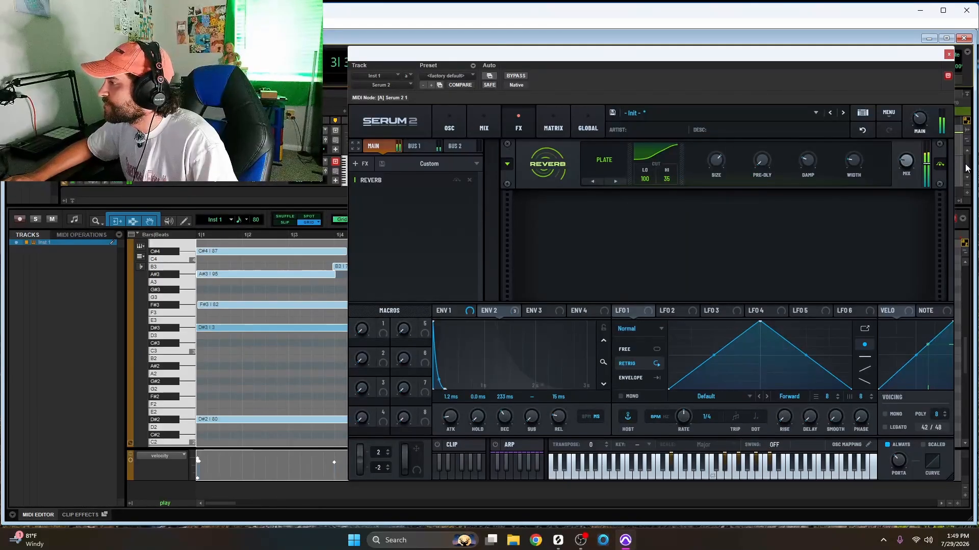
Set the Plate reverb's damping to about 45 and adjust its mix.
drag(806, 160, 810, 143)
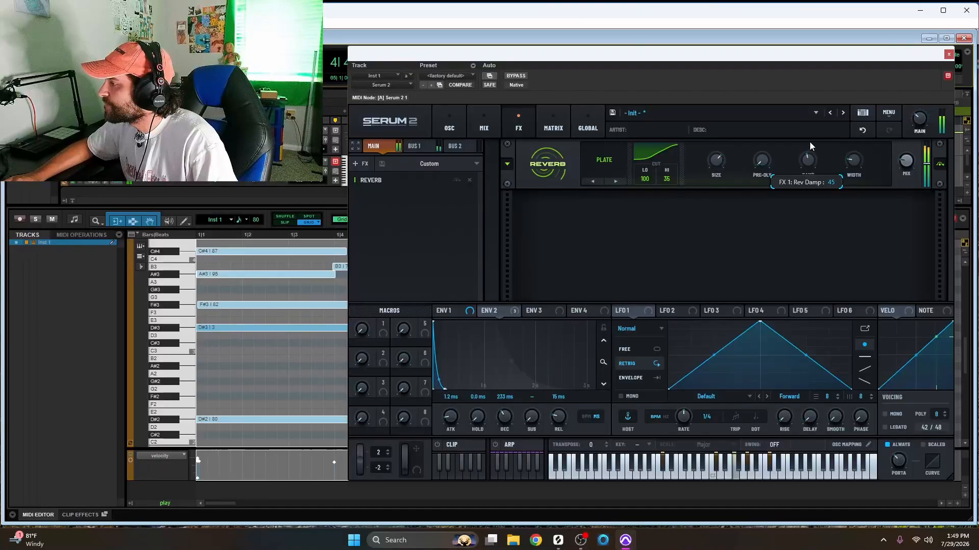
drag(907, 159, 907, 126)
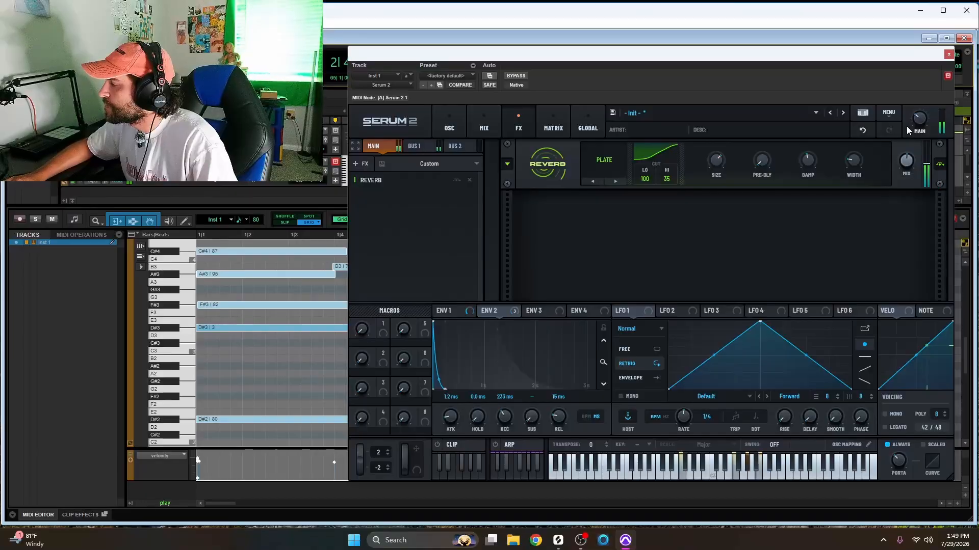
Add a Convolve effect using the factory Medium impulse L90 Hall - Vocal Hall and adjust its mix.
click(358, 162)
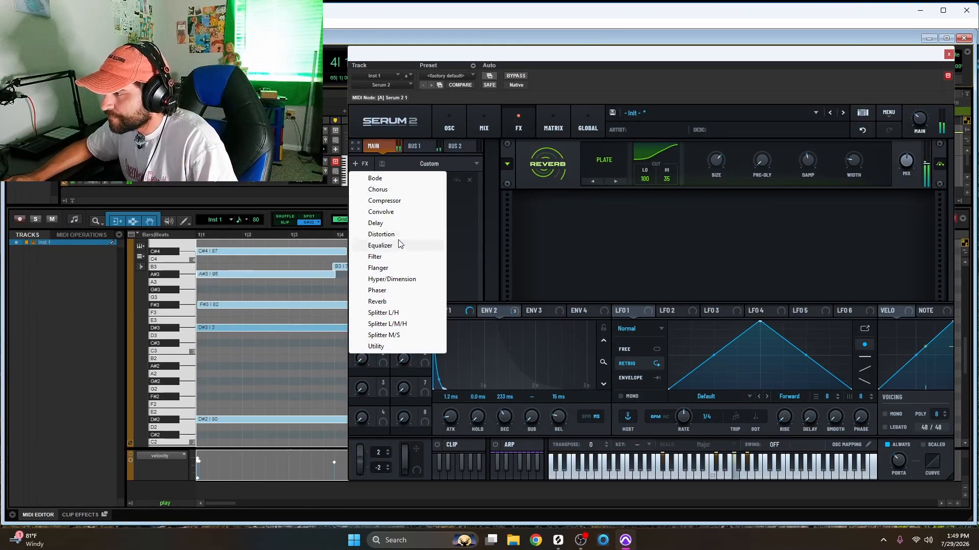
click(391, 211)
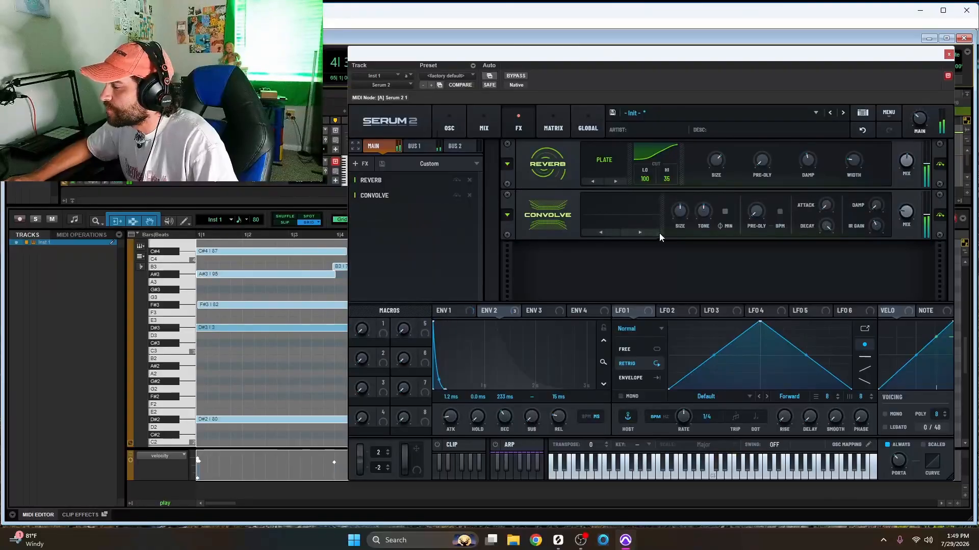
click(619, 219)
mouse_move(630, 236)
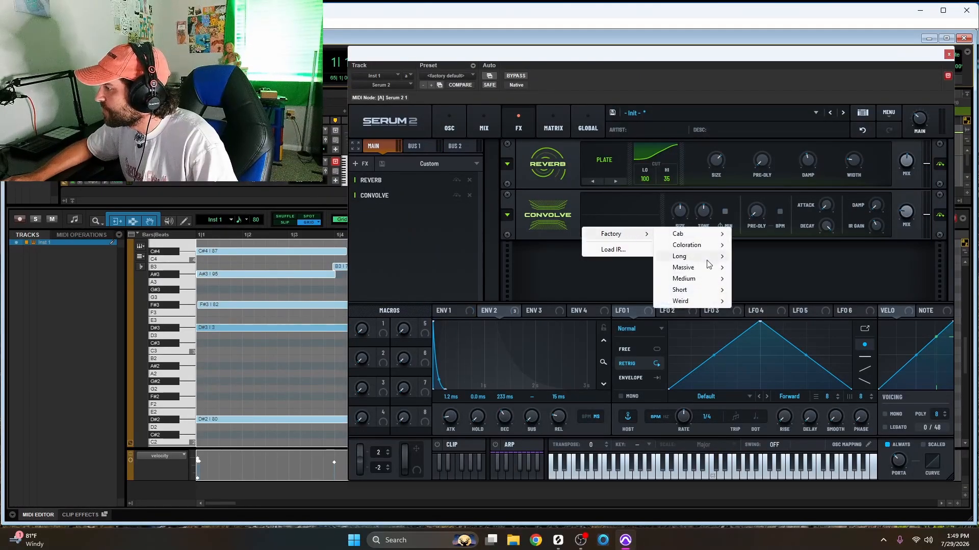
mouse_move(706, 283)
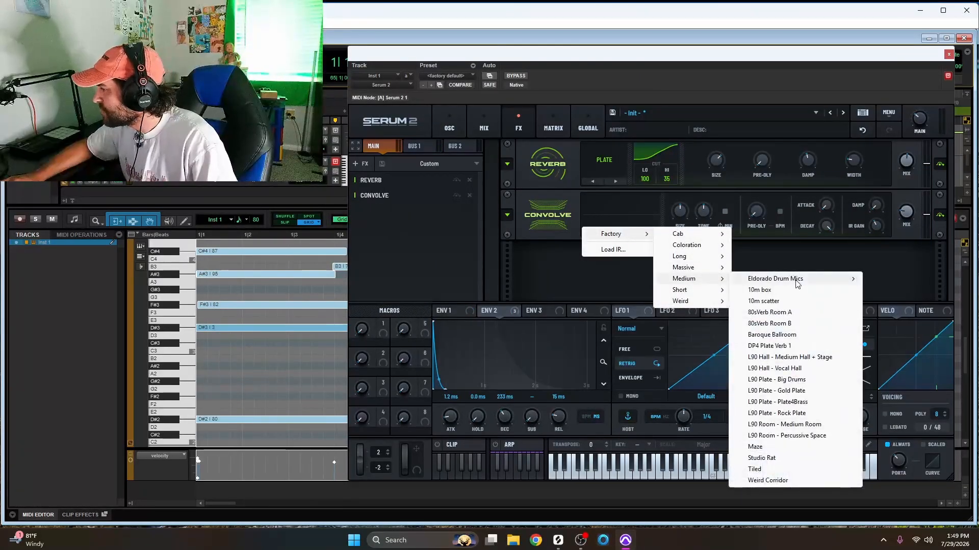
click(804, 369)
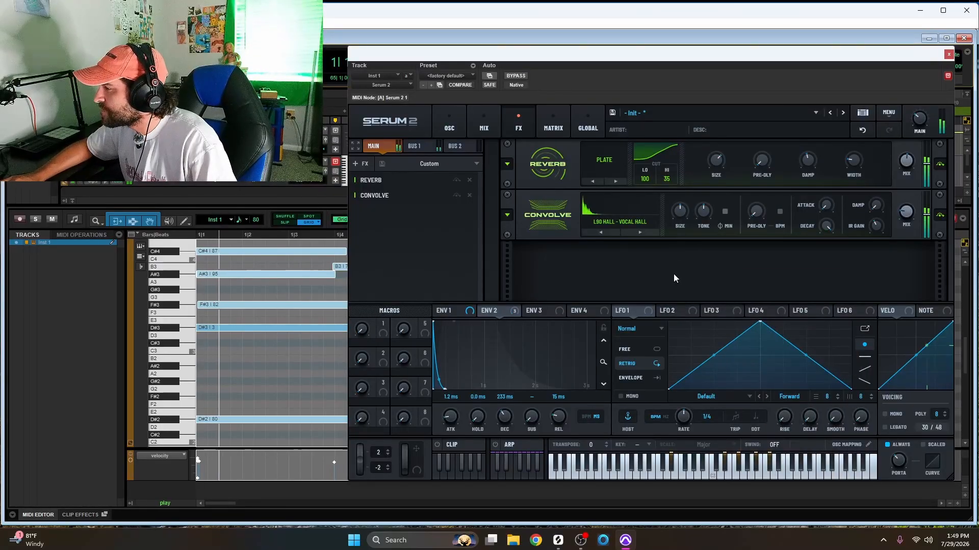
drag(905, 213, 905, 205)
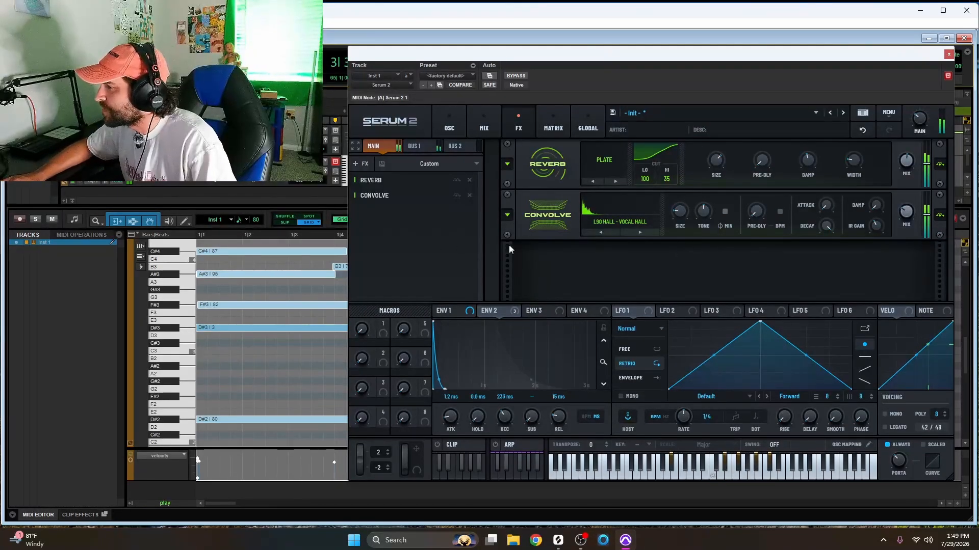
Add a Chorus to the main effects chain and adjust its wet mix.
click(362, 164)
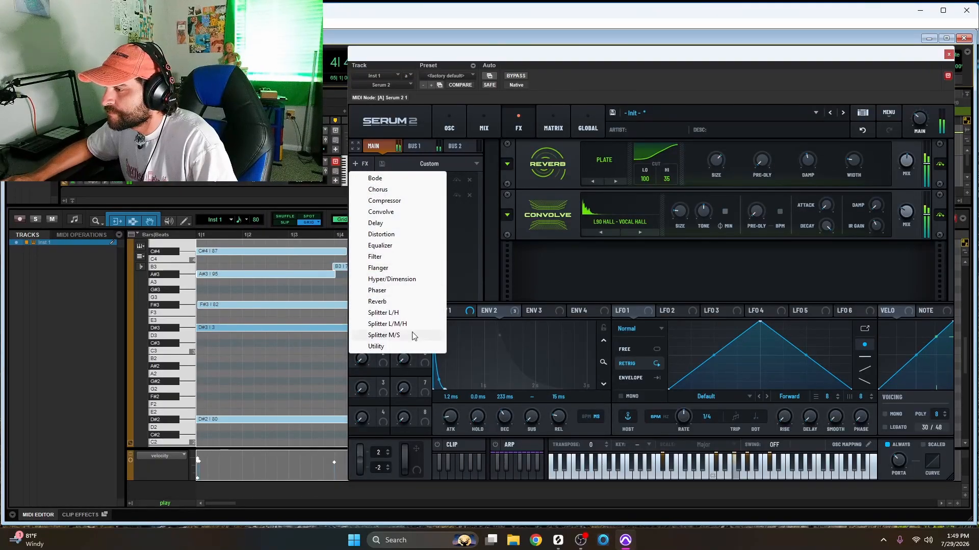
click(391, 193)
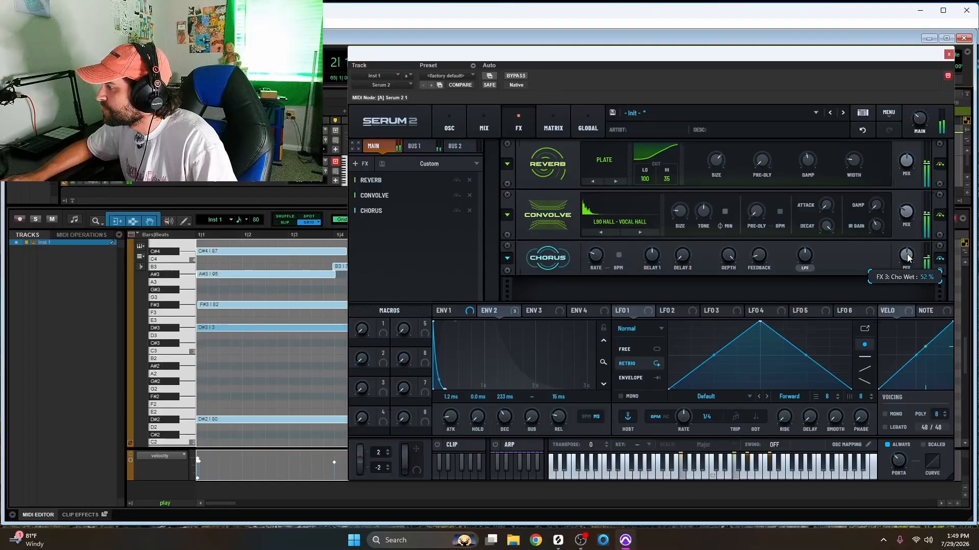
drag(908, 251, 900, 259)
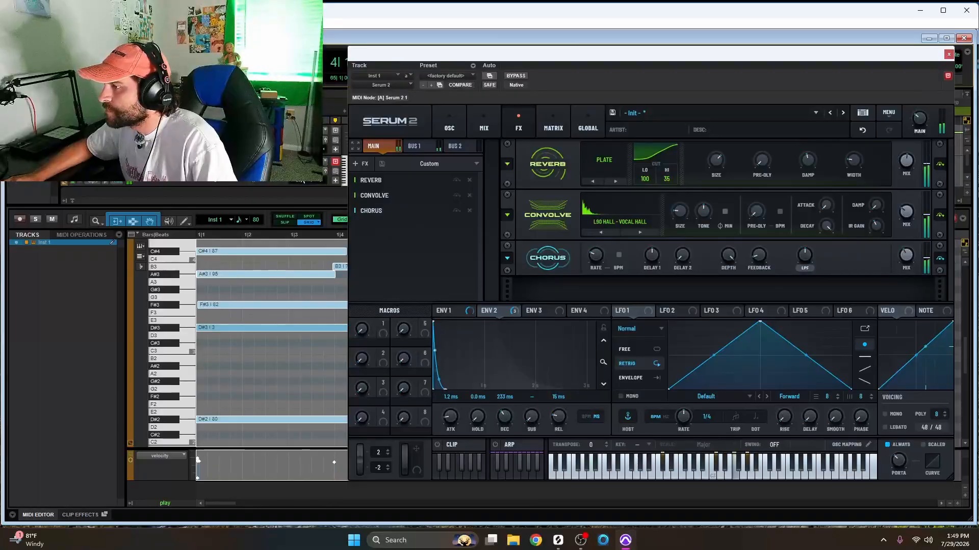
Add a Distortion to the main effects chain, switch it to SoftClip and adjust its drive.
click(356, 163)
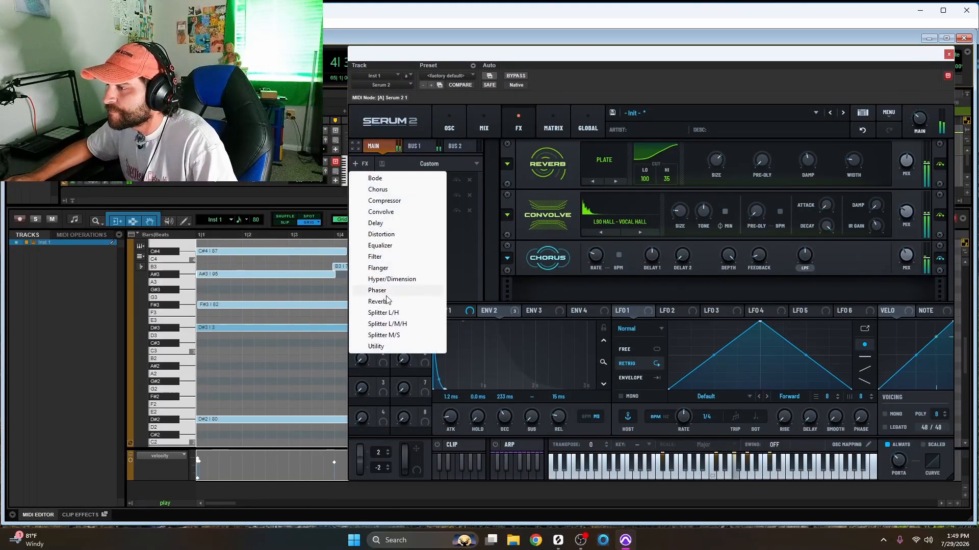
click(413, 235)
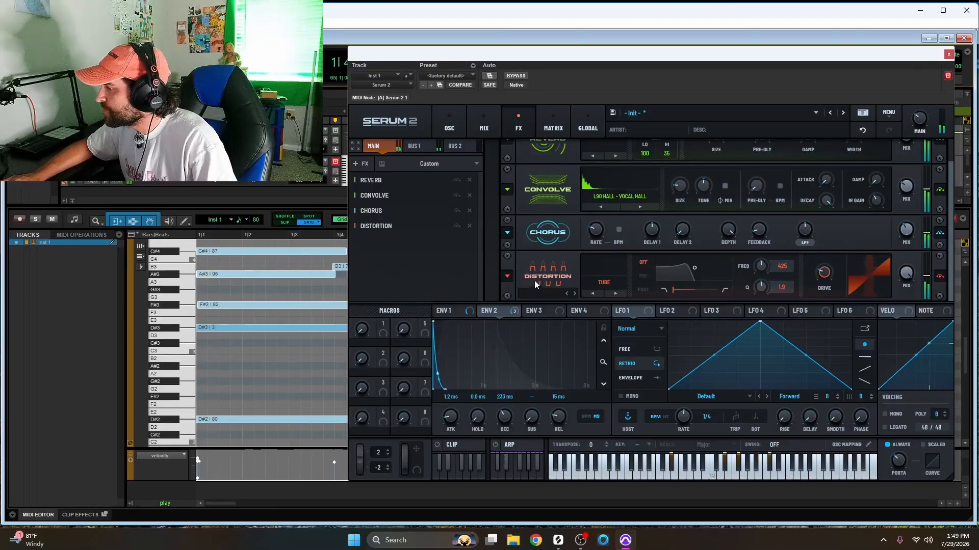
click(606, 283)
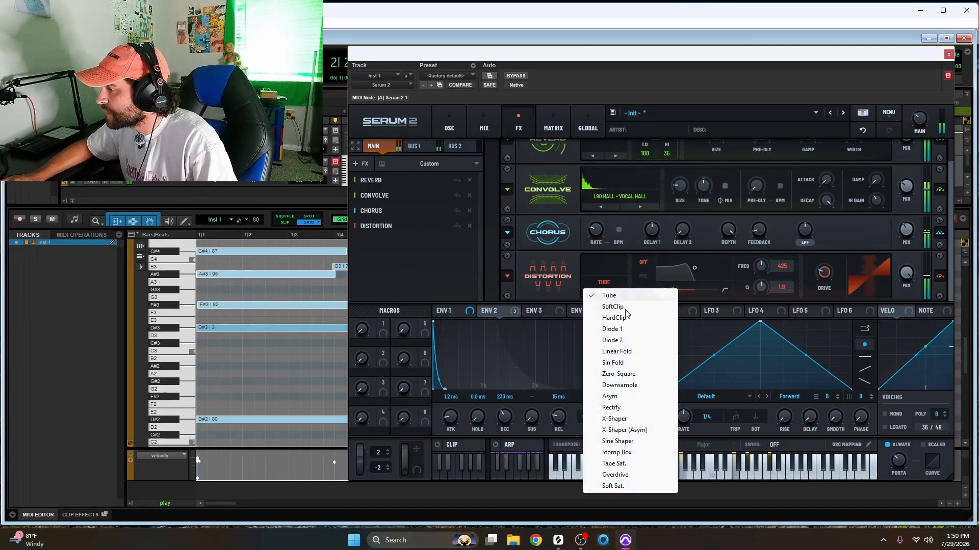
click(613, 306)
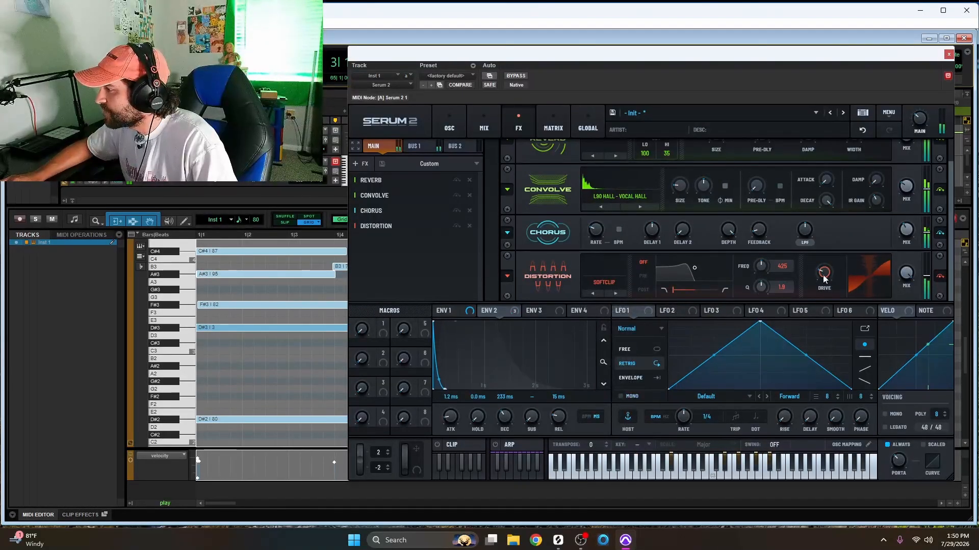
drag(827, 234, 827, 258)
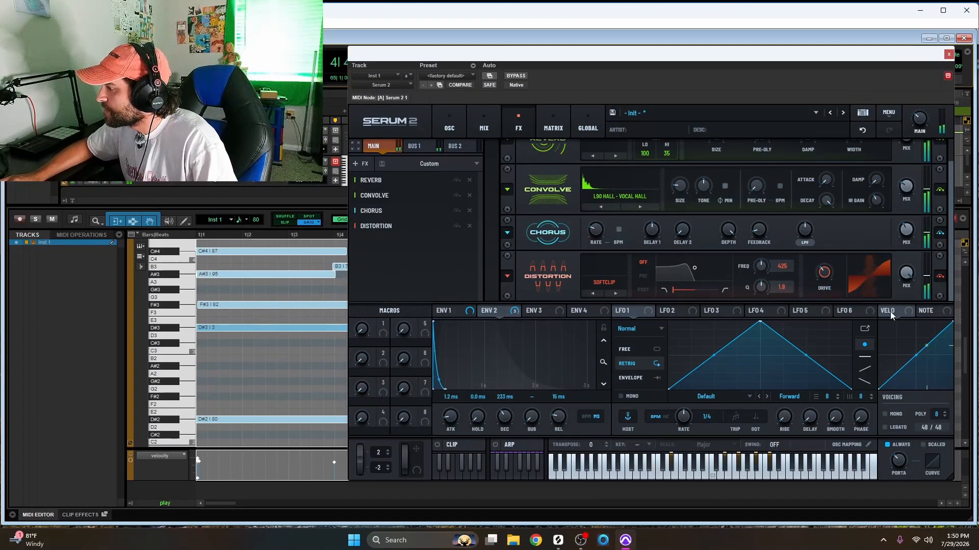
Modulate the distortion drive with velocity and bend the velocity curve downward.
drag(884, 310, 814, 264)
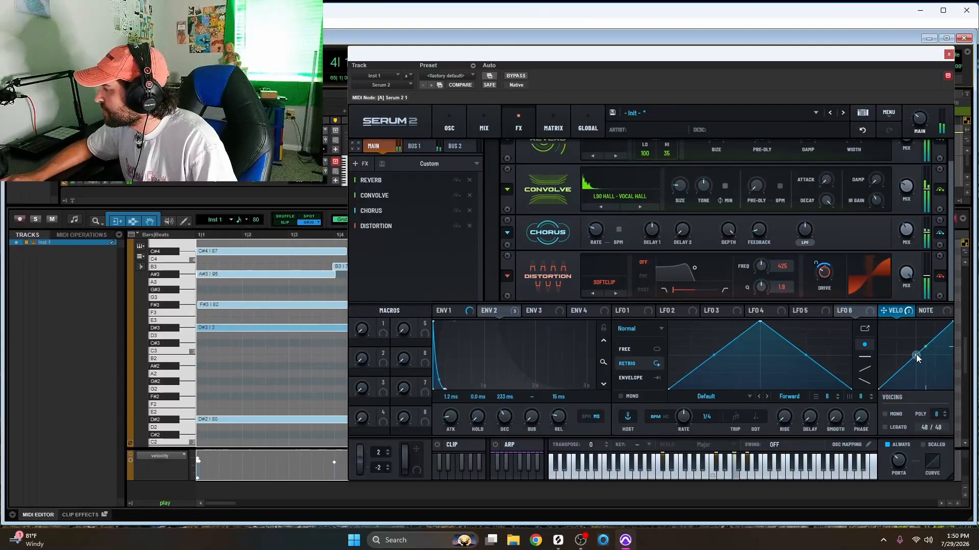
drag(917, 361, 921, 366)
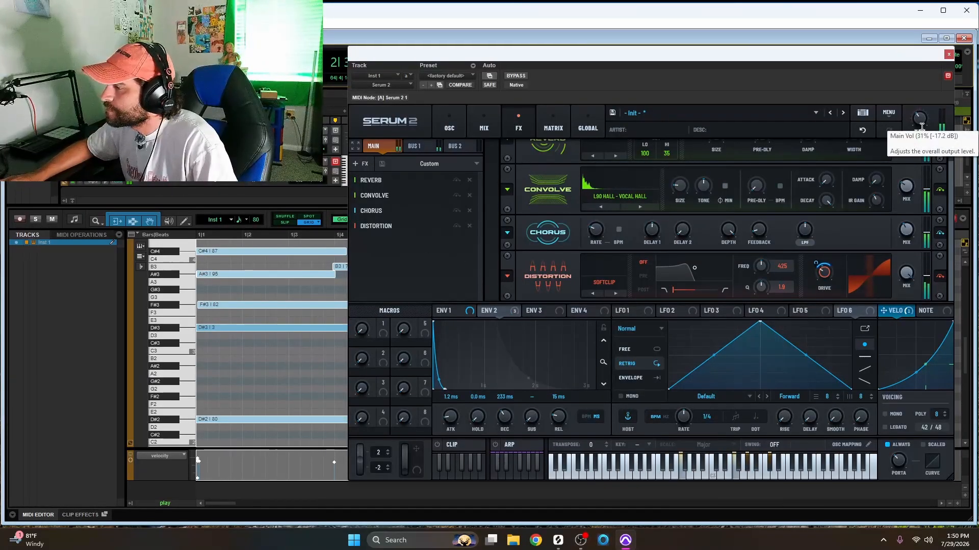
Add a Ping-Pong Delay with both times at 1/16 and narrow its filter band.
click(358, 165)
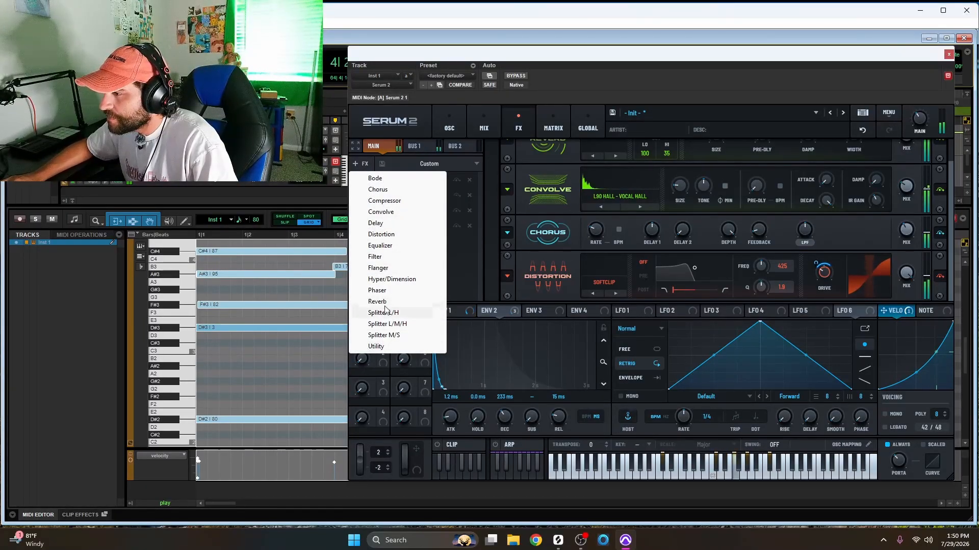
click(385, 226)
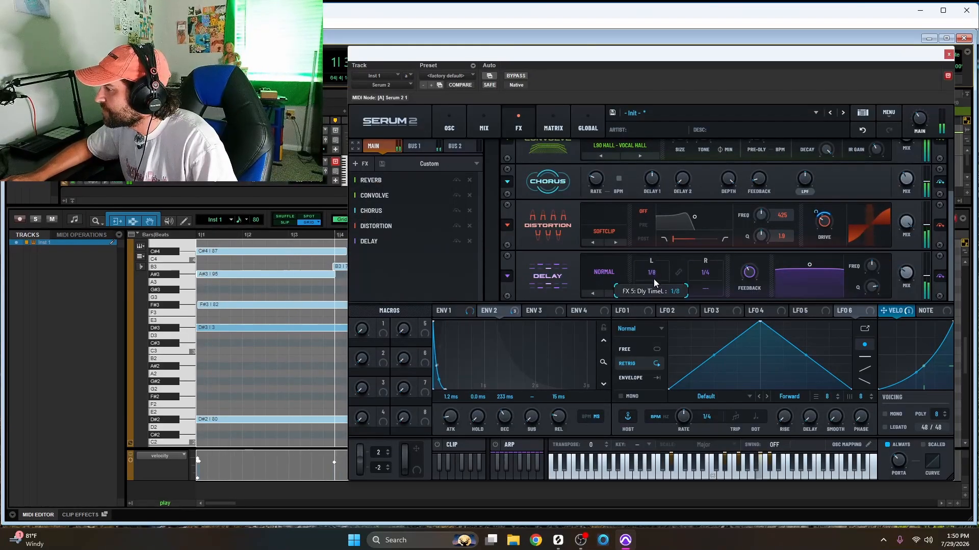
drag(653, 279, 708, 289)
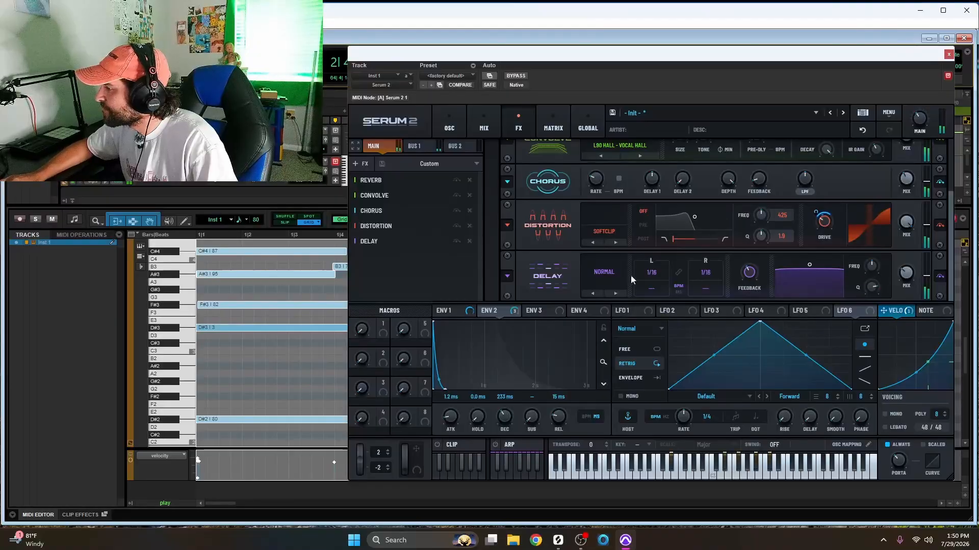
click(611, 267)
click(627, 307)
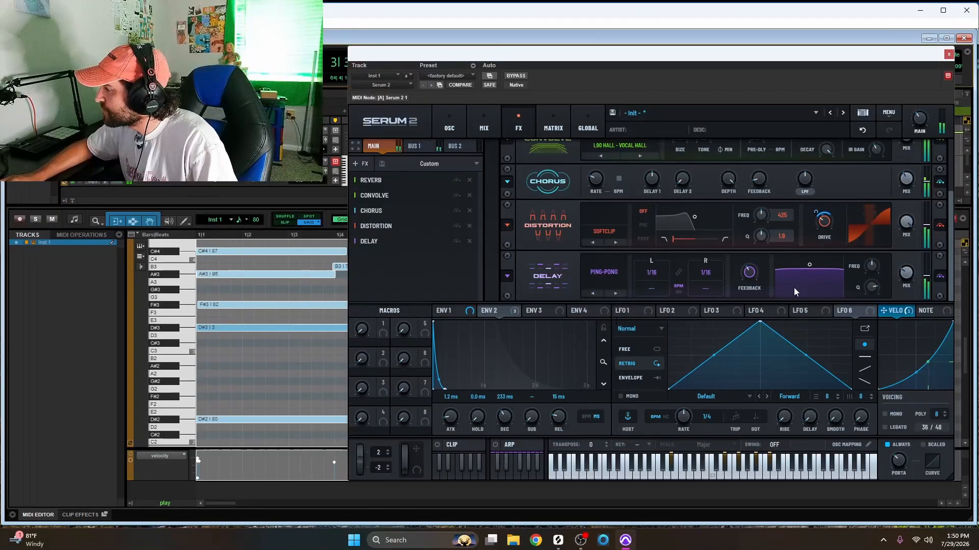
mouse_move(744, 290)
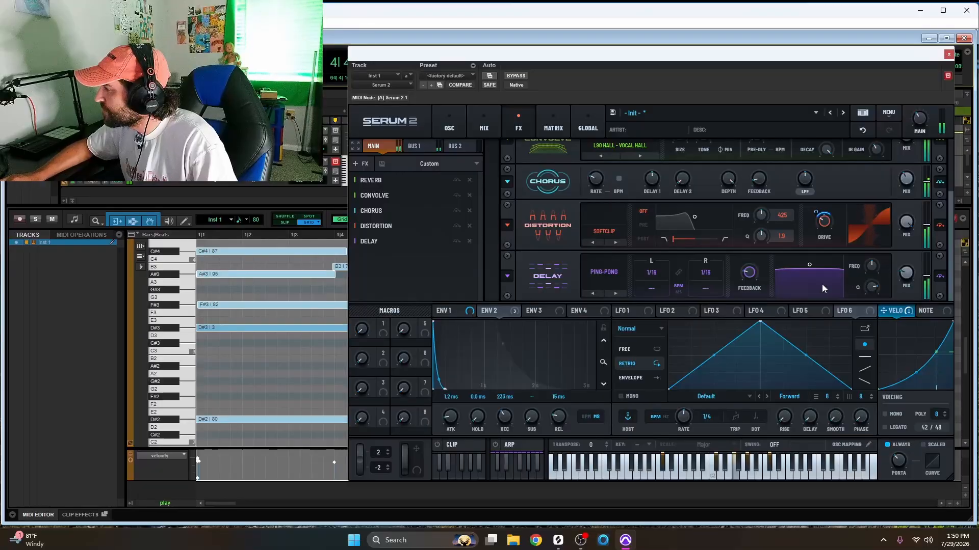
drag(809, 264, 809, 280)
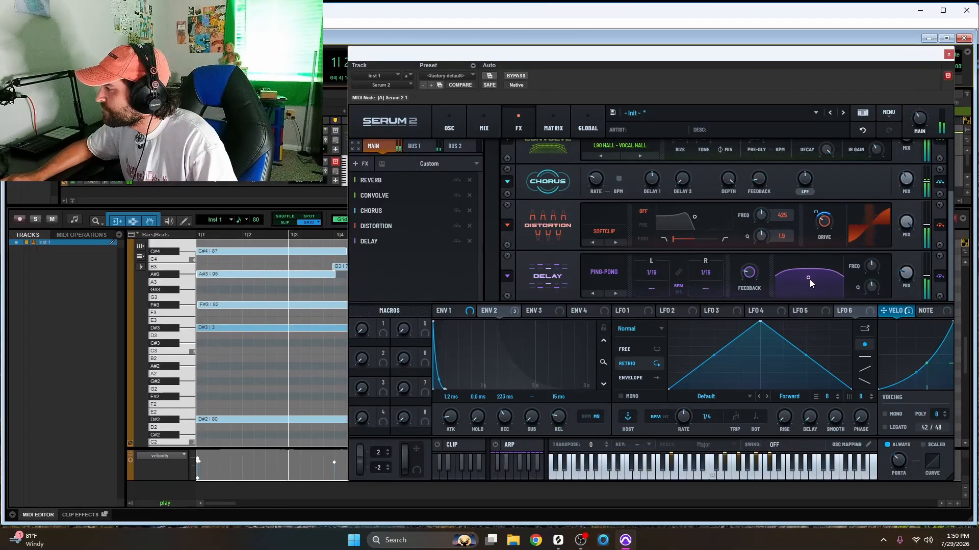
Add a Flanger to the main effects chain and lower its mix to 0.
click(364, 164)
click(365, 266)
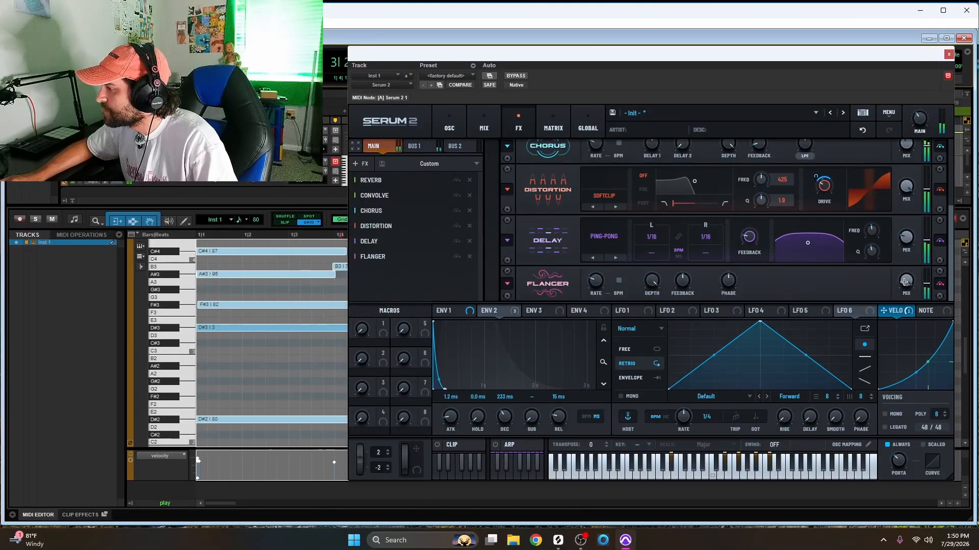
drag(905, 282, 812, 455)
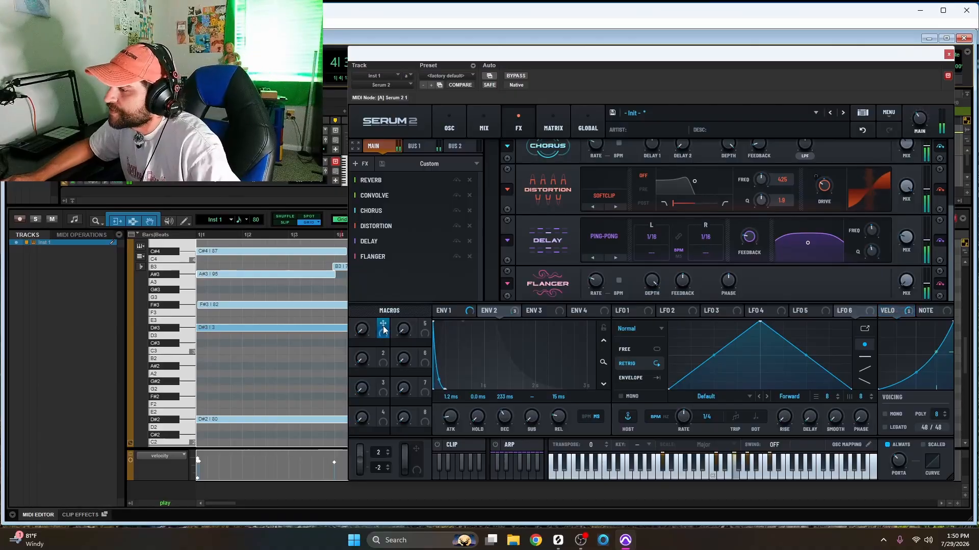
Assign macro 1 to the flanger's mix and rename the macro FLANGER.
drag(383, 328, 905, 280)
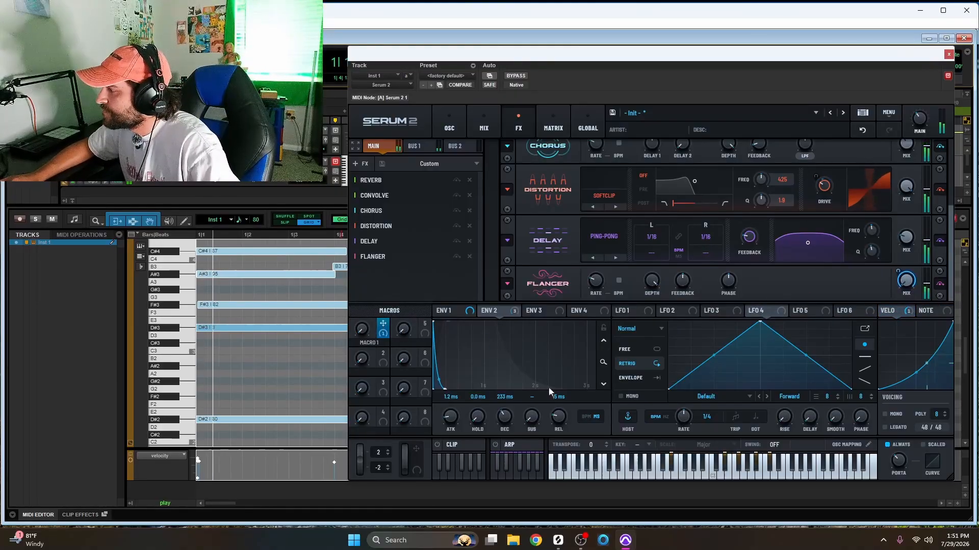
double_click(368, 344)
text(FLAN)
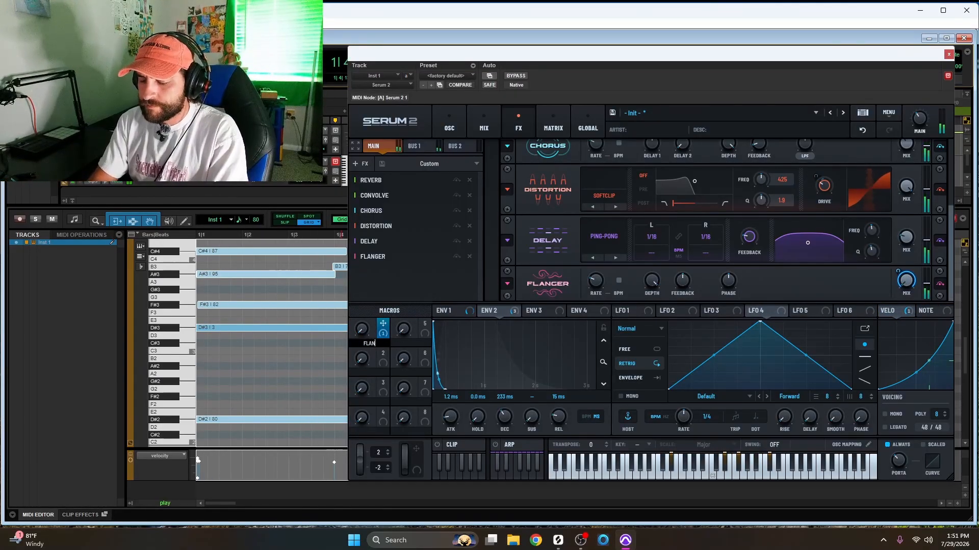
text(GER)
key(Return)
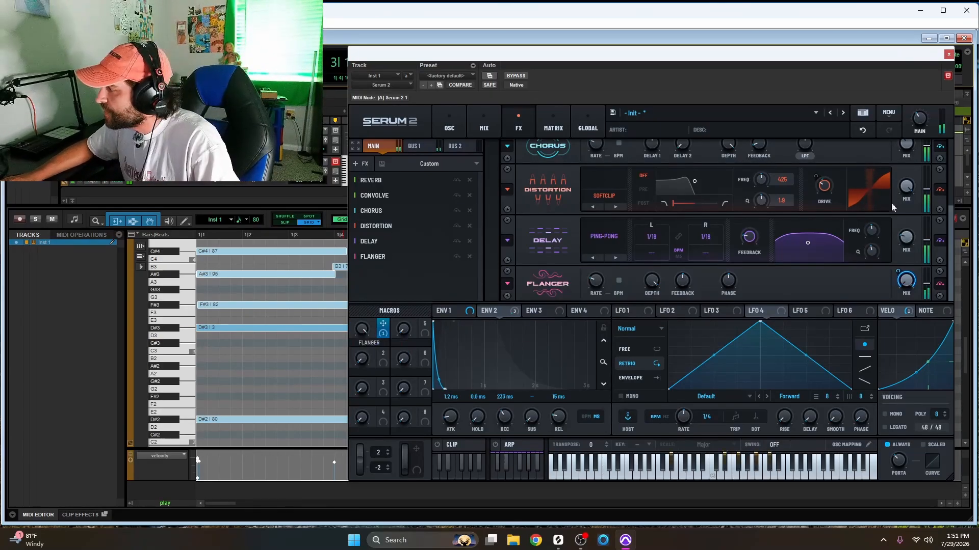
Reduce the FLANGER macro's modulation range on the flanger mix and turn up the macro while the chords play.
drag(898, 271, 898, 282)
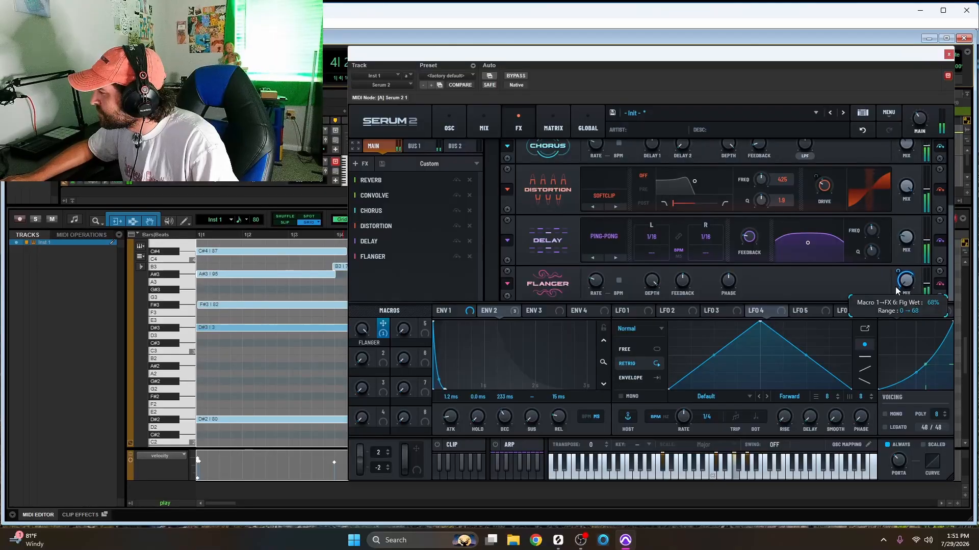
drag(894, 290, 893, 290)
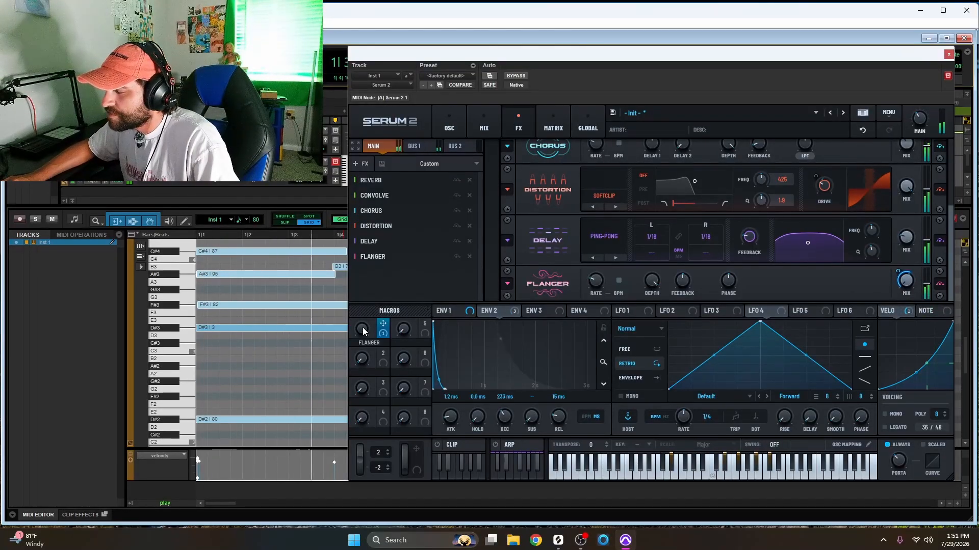
drag(365, 332, 358, 341)
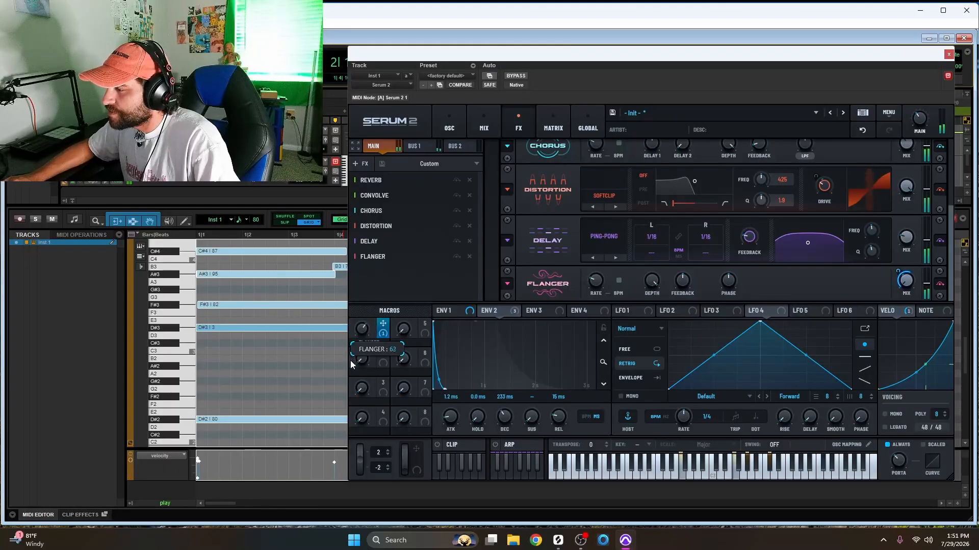
mouse_move(347, 374)
mouse_down()
mouse_move(359, 350)
mouse_move(359, 360)
mouse_up()
Add a Phaser to the main effects chain and assign macro 2 to its mix.
click(358, 164)
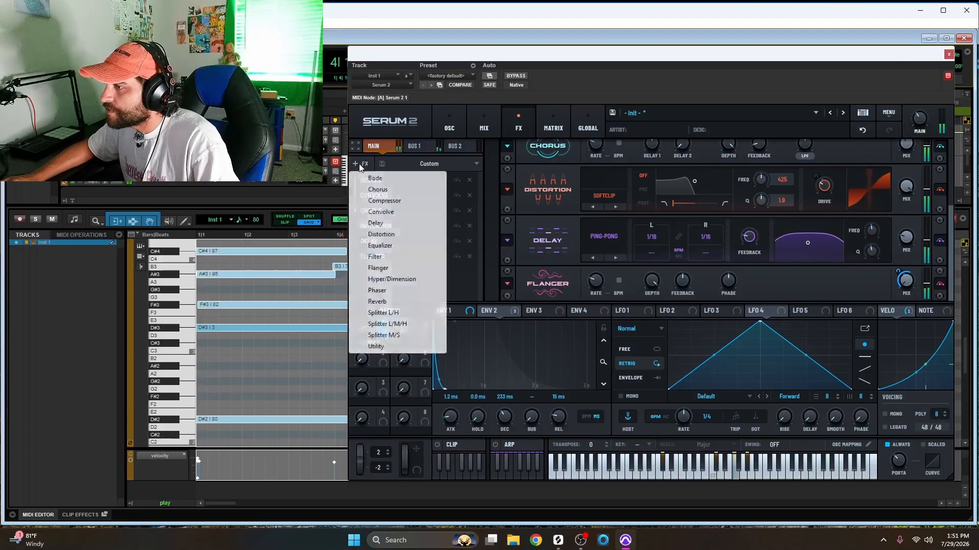
click(408, 291)
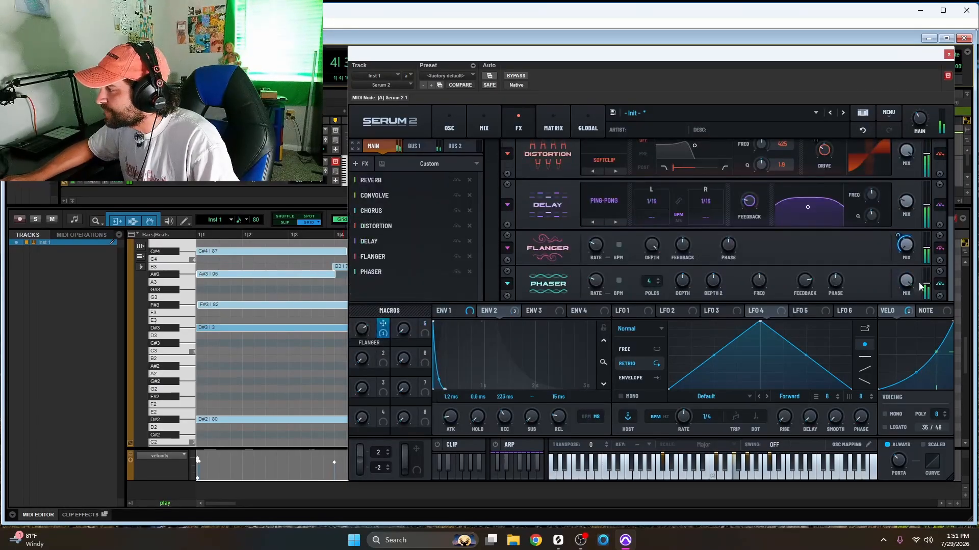
drag(383, 357, 911, 294)
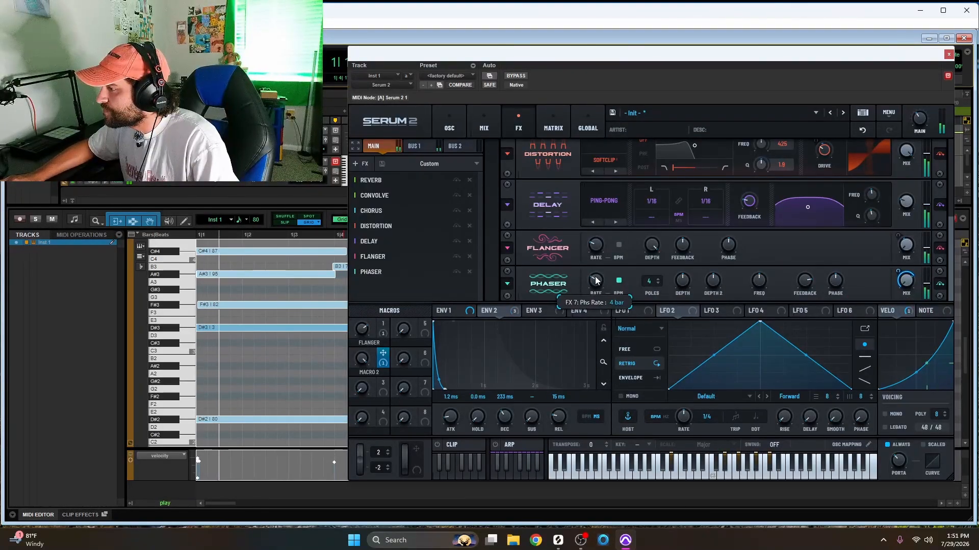
Adjust the tempo-synced rate of the phaser while the chords play.
drag(593, 291, 605, 263)
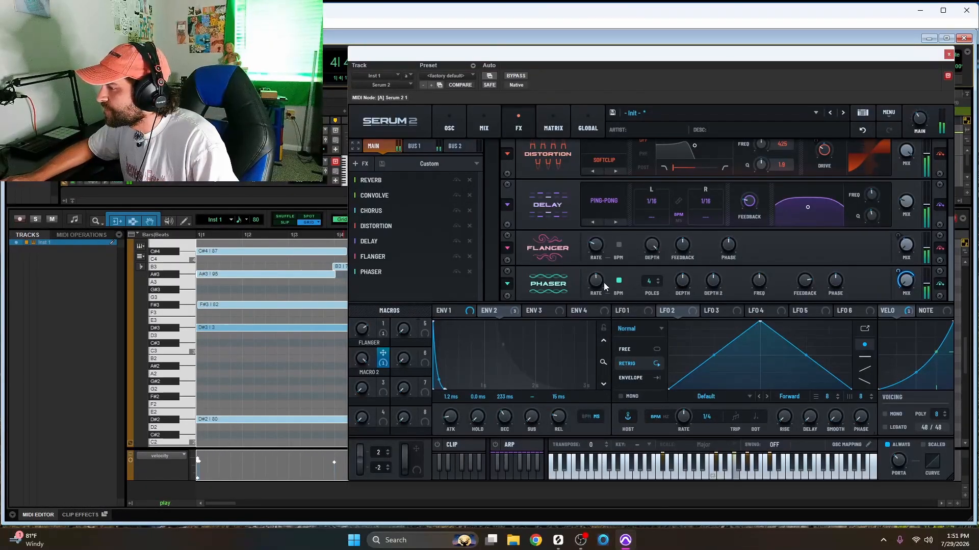
mouse_move(594, 285)
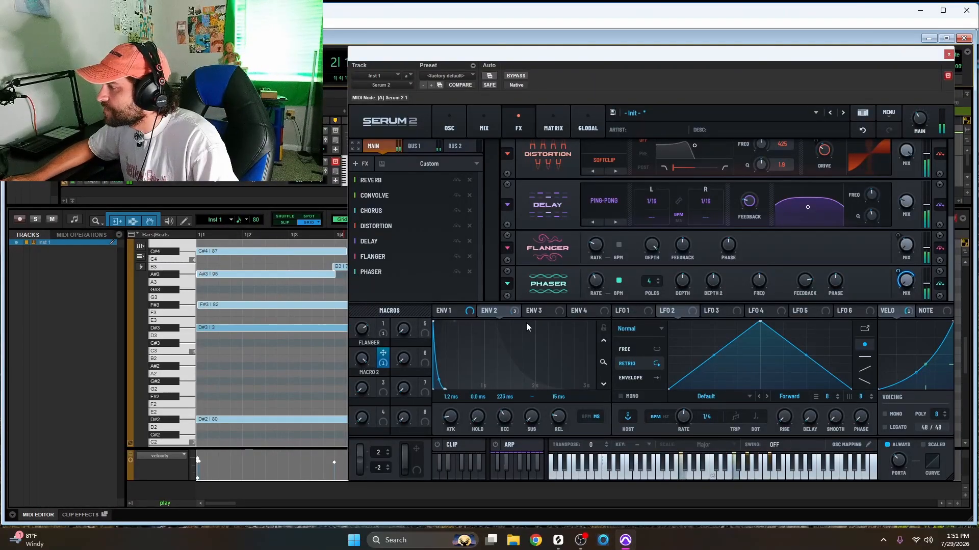
Rename macro 2 PHASER and lower it to about 61.
double_click(376, 373)
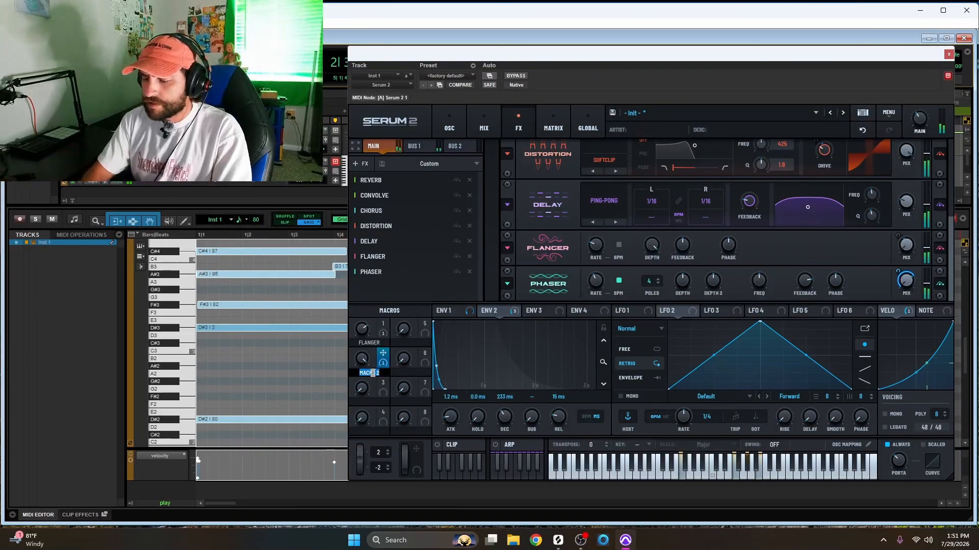
text(PHASER)
key(Return)
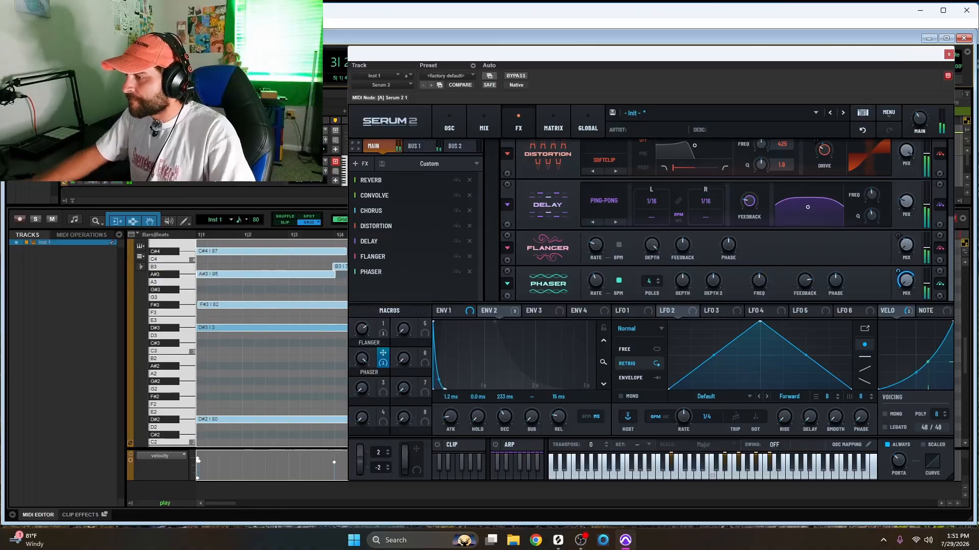
mouse_move(361, 358)
mouse_down()
mouse_move(360, 384)
mouse_move(361, 342)
mouse_move(364, 370)
mouse_up()
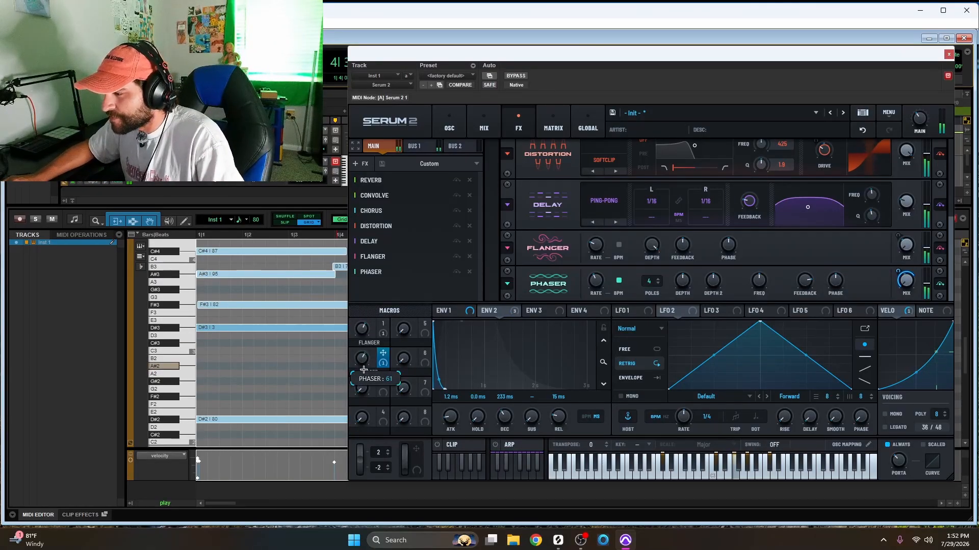
Add a Filter after the phaser in the main effects chain and set its type to Phs 24+.
click(357, 163)
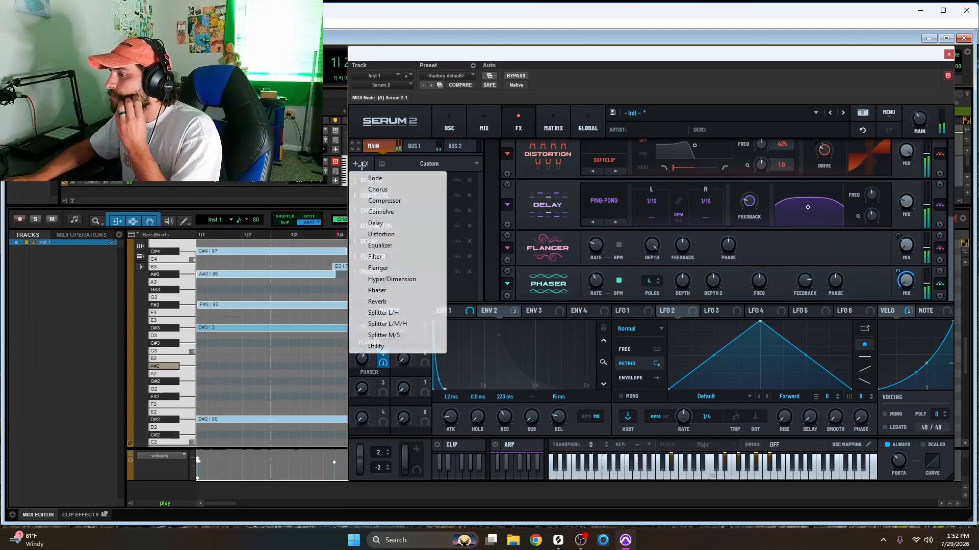
click(386, 257)
click(606, 274)
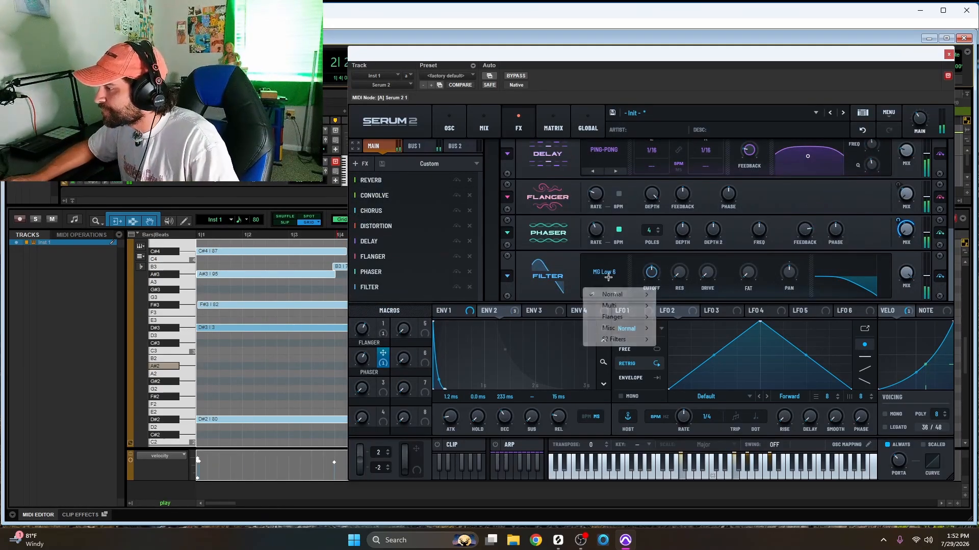
mouse_move(632, 306)
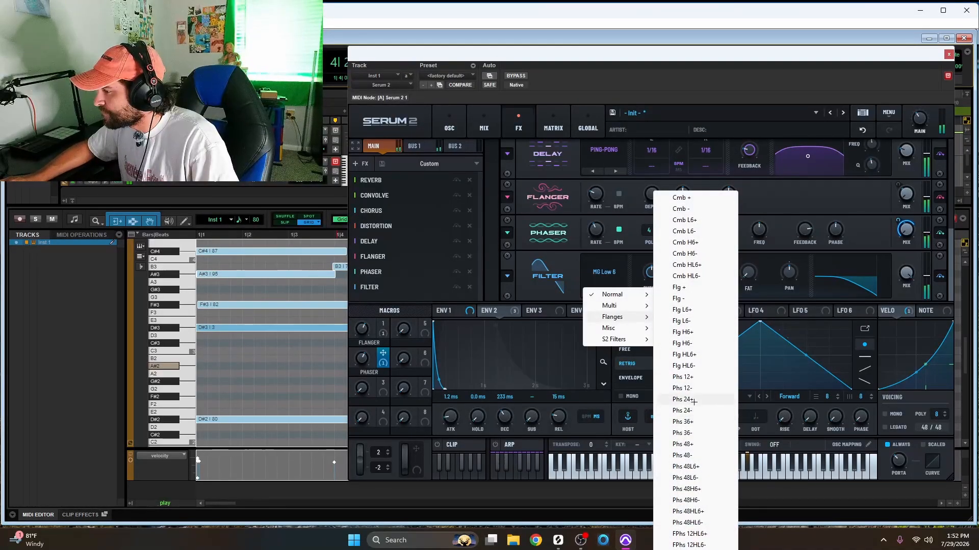
click(697, 400)
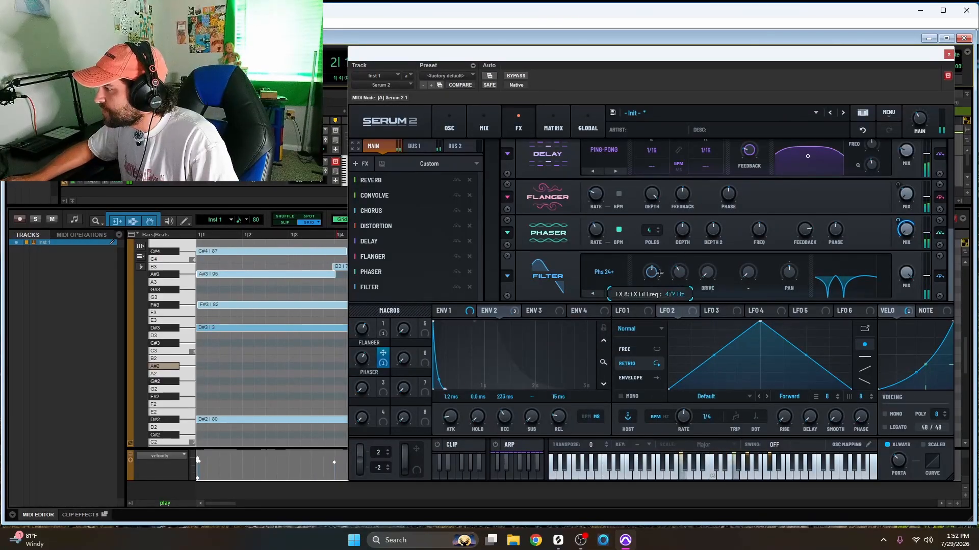
Raise the Phs 24+ filter's cutoff and drive, and compare its mix at 0% and 100%.
drag(659, 263, 659, 261)
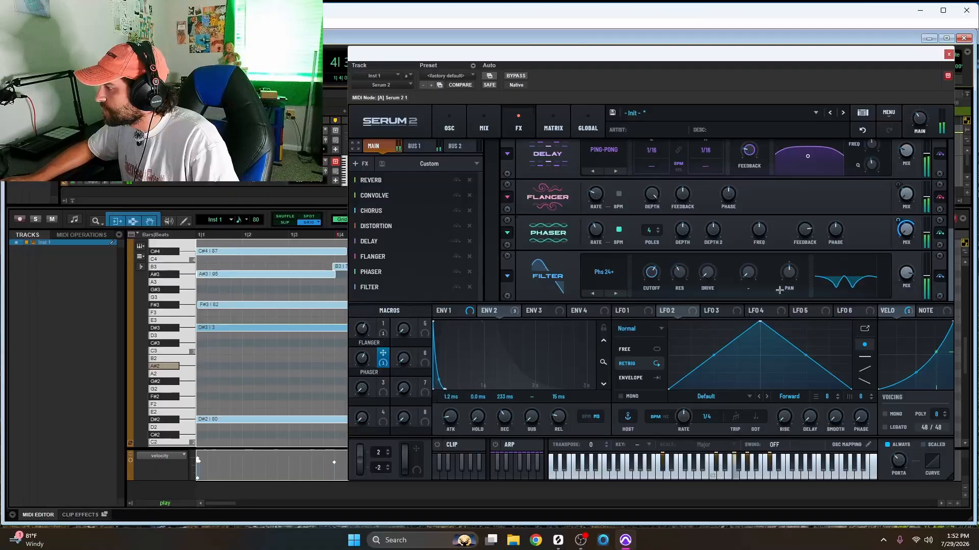
drag(711, 276, 712, 249)
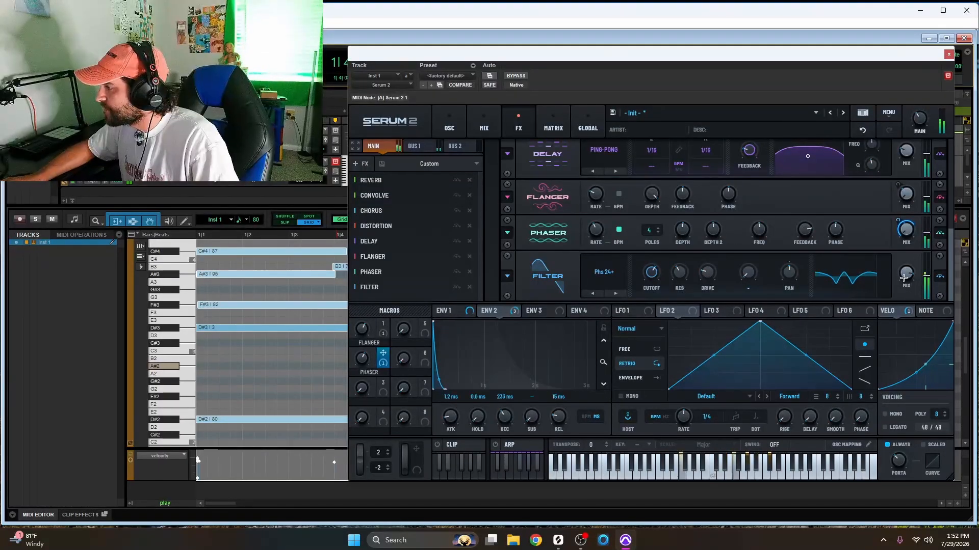
drag(903, 277, 906, 276)
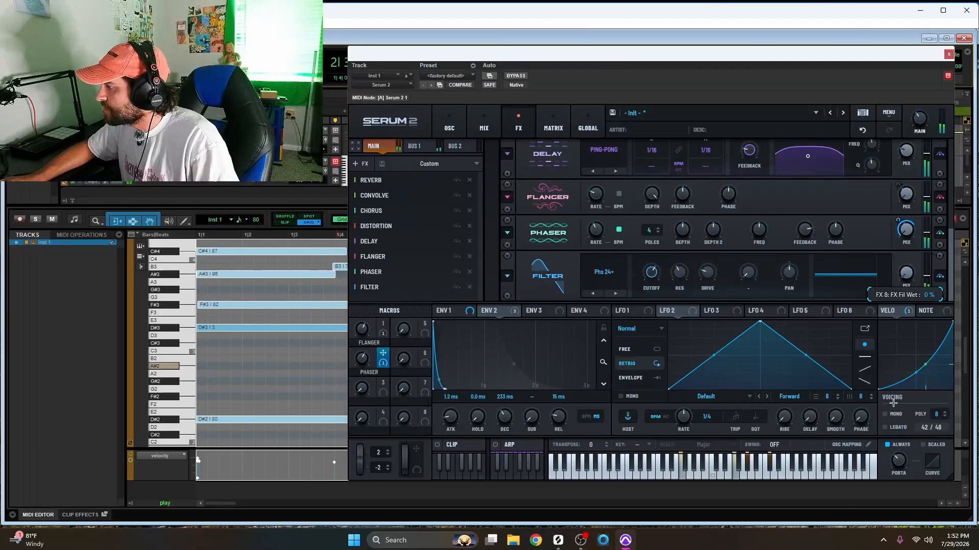
drag(893, 403, 907, 261)
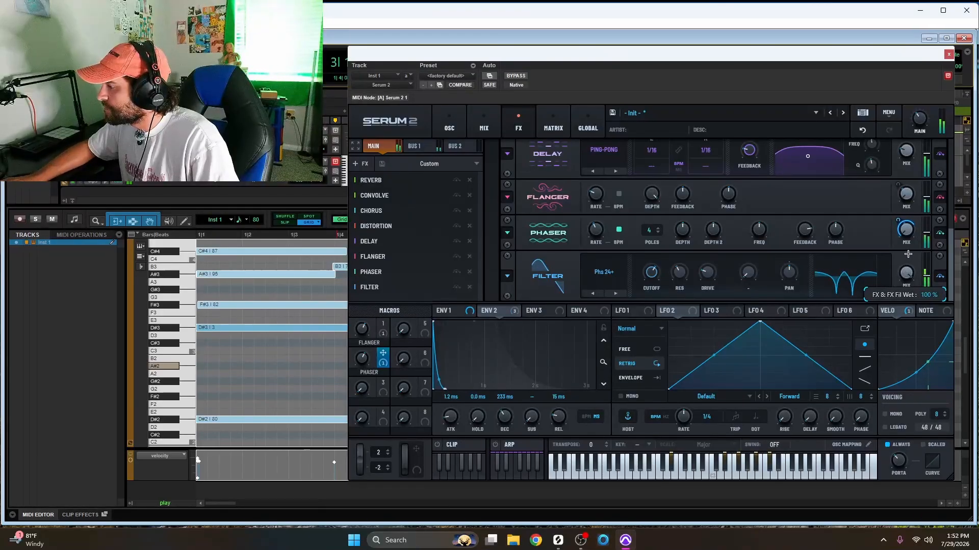
click(382, 385)
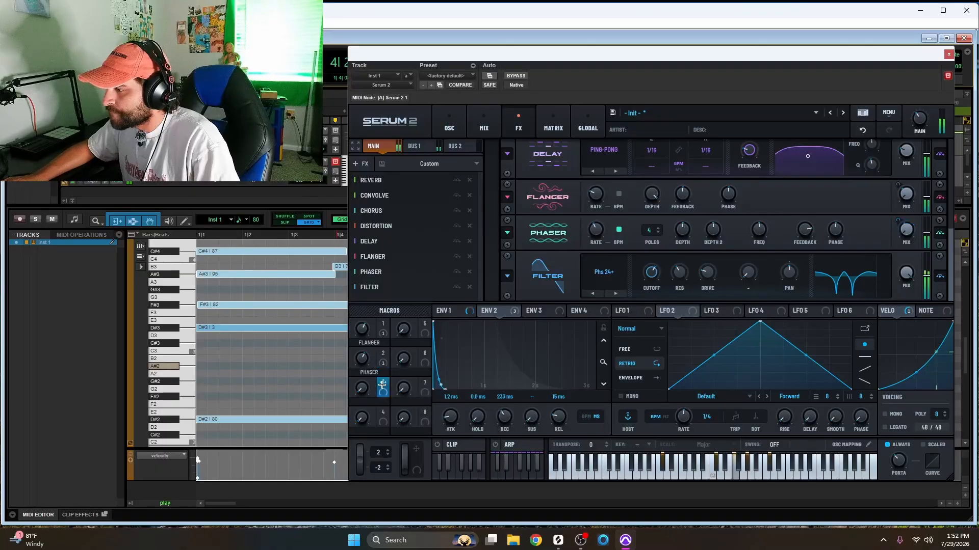
Add a second Filter to the main effects chain, keep it as MG Low 6, and raise its cutoff and drive.
click(358, 165)
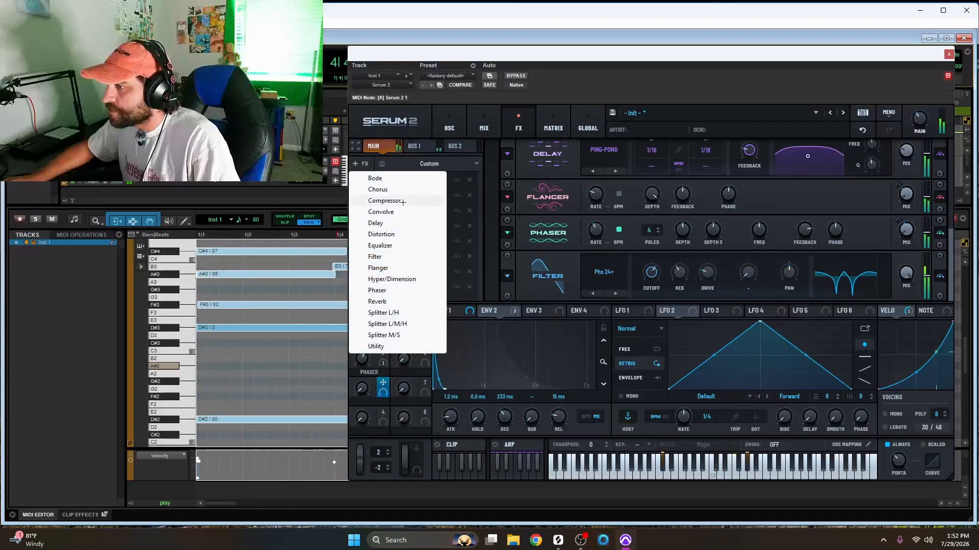
click(403, 260)
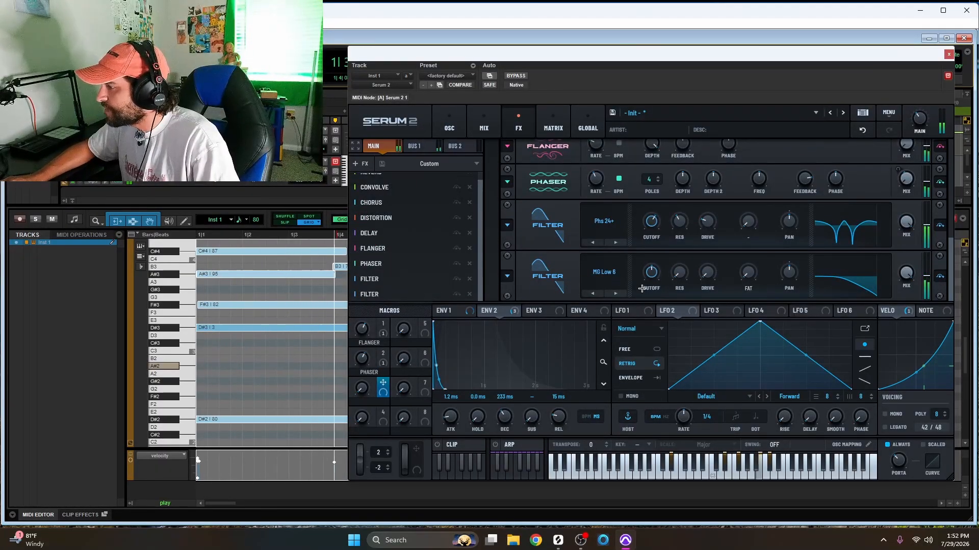
mouse_move(651, 272)
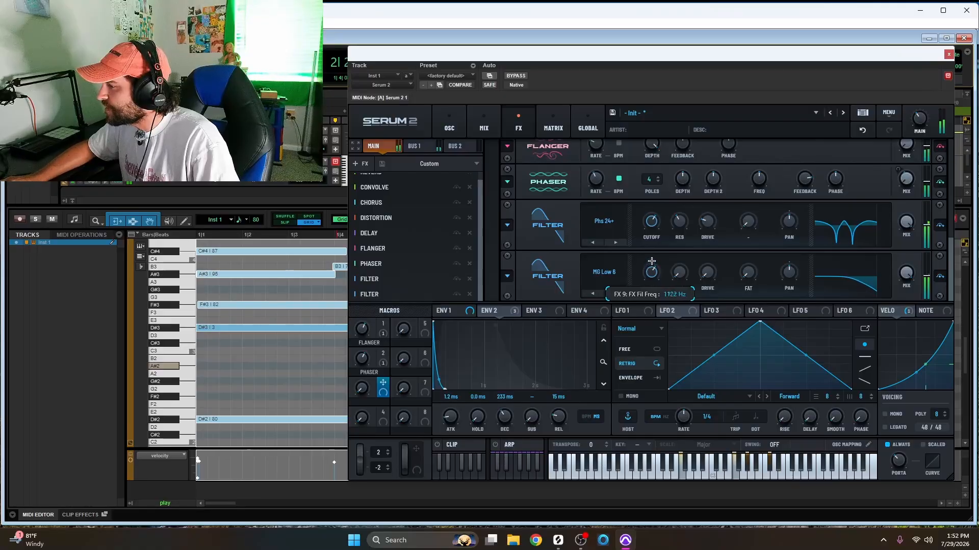
drag(654, 256, 654, 250)
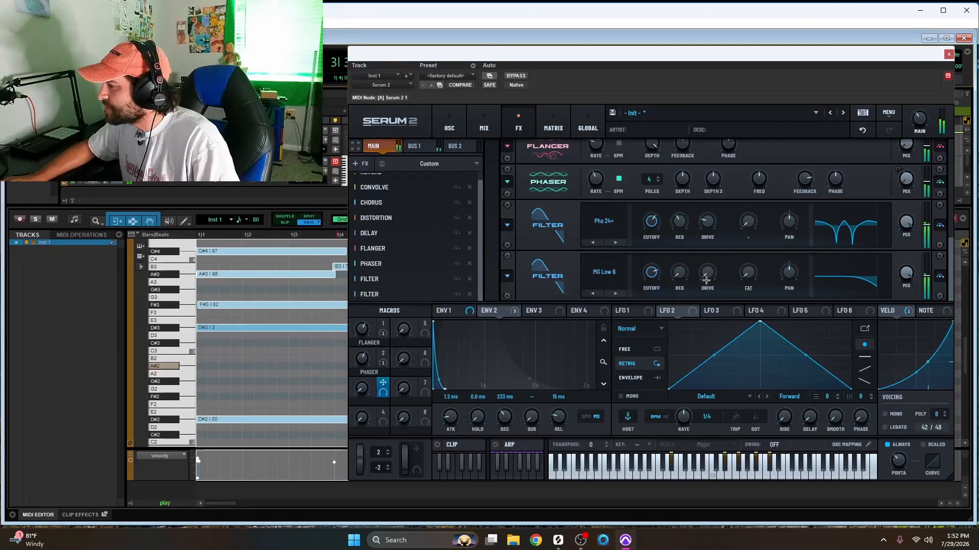
drag(708, 275, 709, 271)
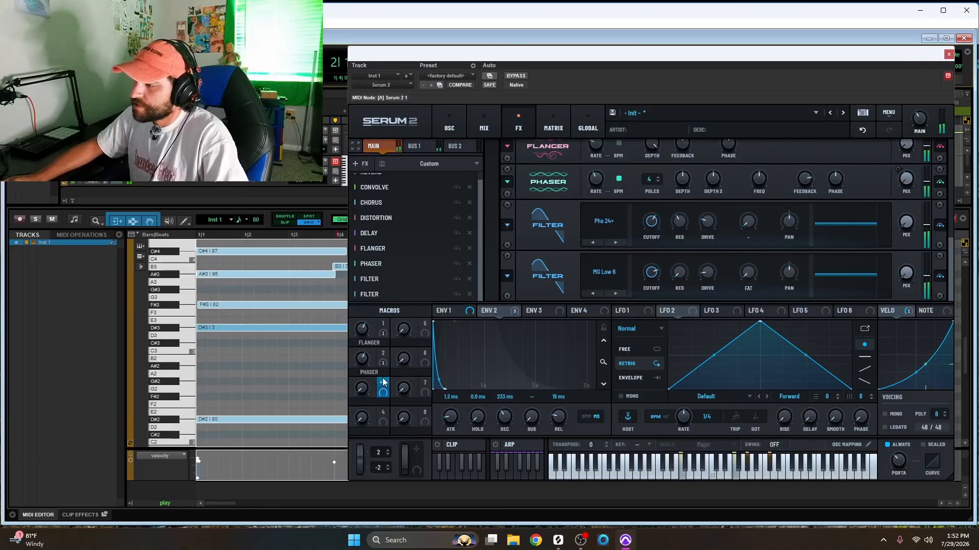
Assign macro 3 to the mix of both filters in the effects chain.
drag(383, 382, 906, 221)
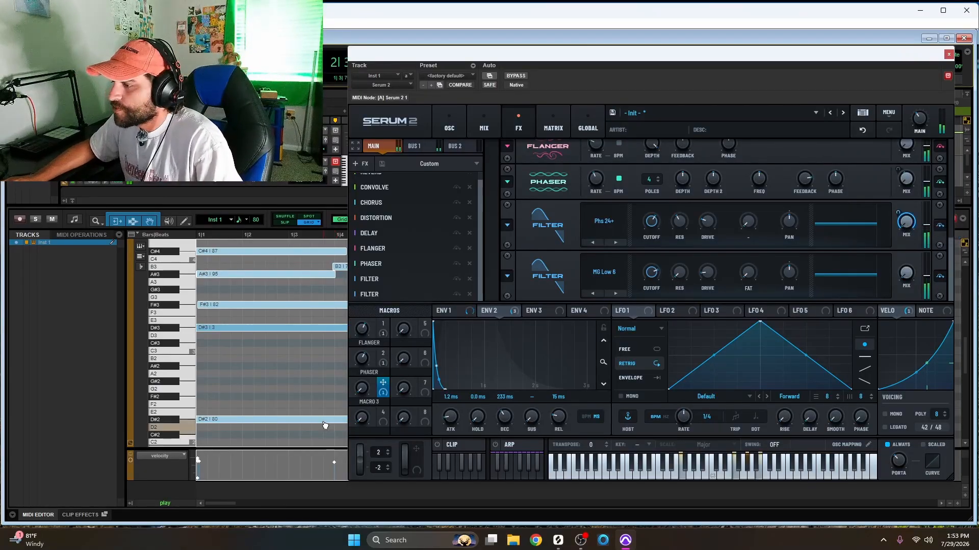
drag(383, 387, 906, 273)
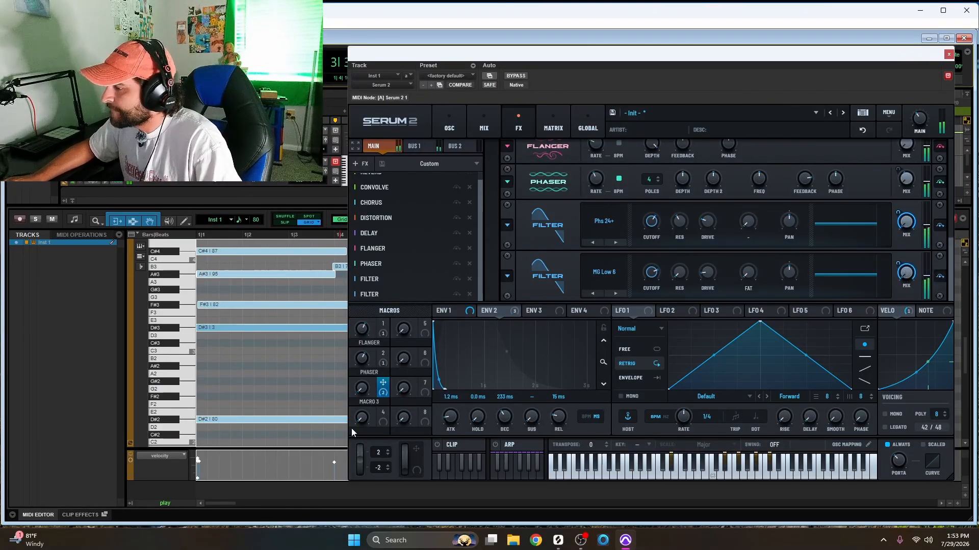
Rename macro 3 FILTERS and adjust its amount while the chords play.
double_click(374, 402)
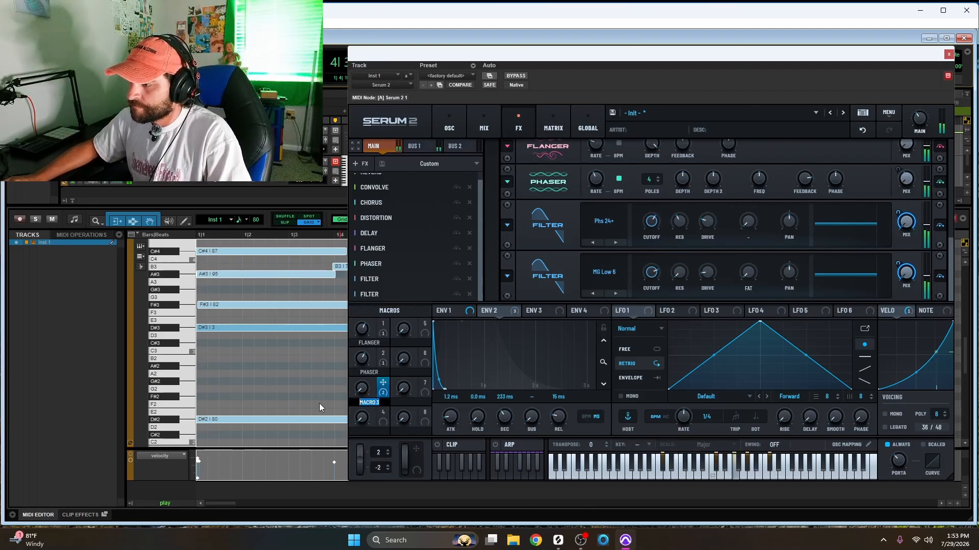
text(FILTER)
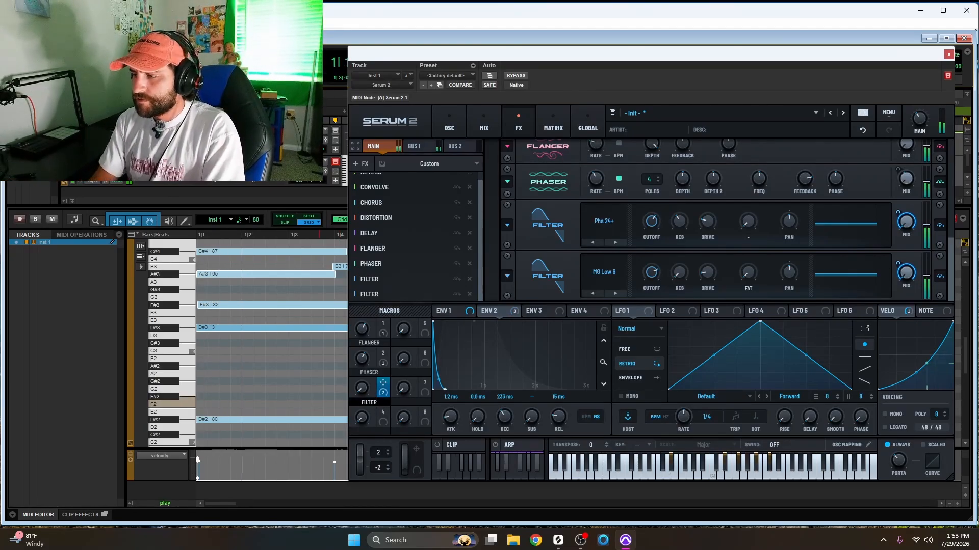
text(S)
key(Return)
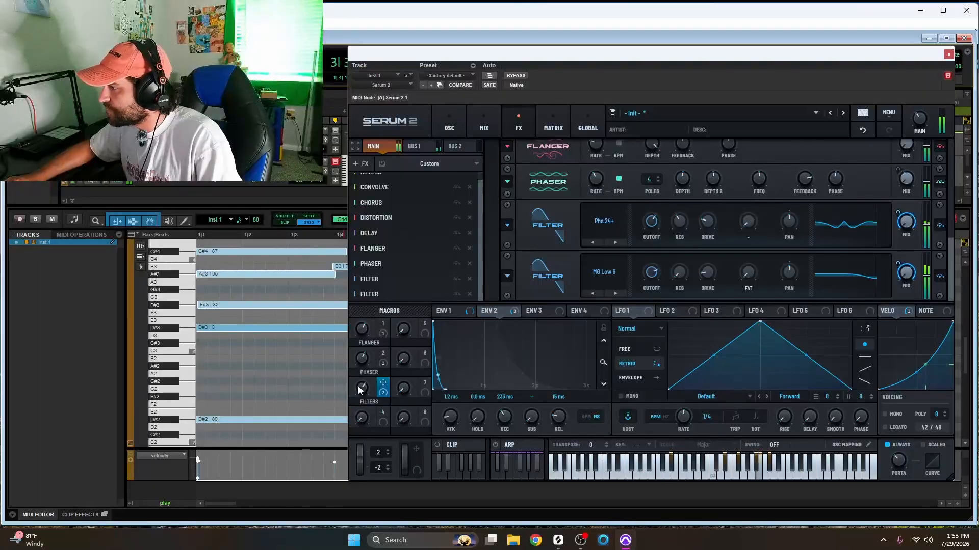
mouse_move(709, 226)
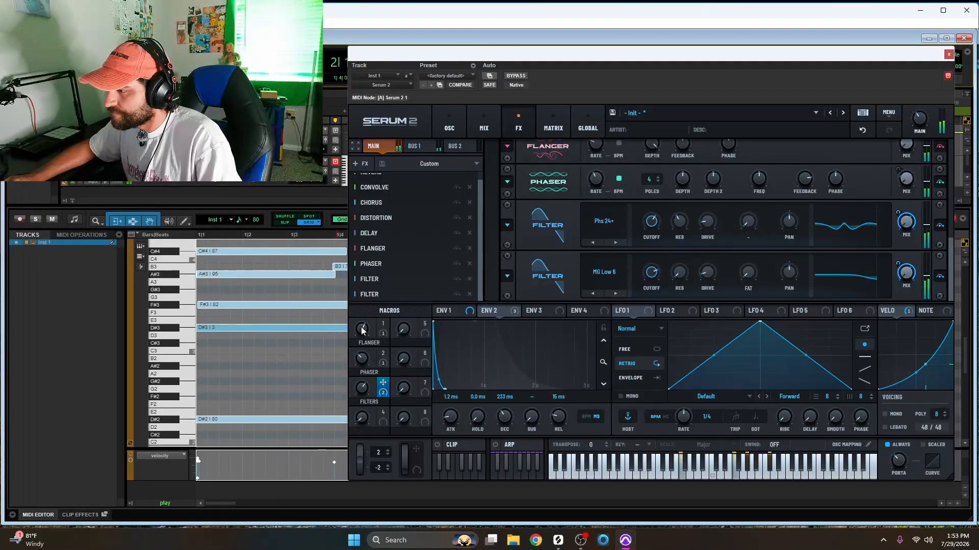
mouse_move(363, 395)
mouse_down()
mouse_move(375, 358)
mouse_move(367, 413)
mouse_up()
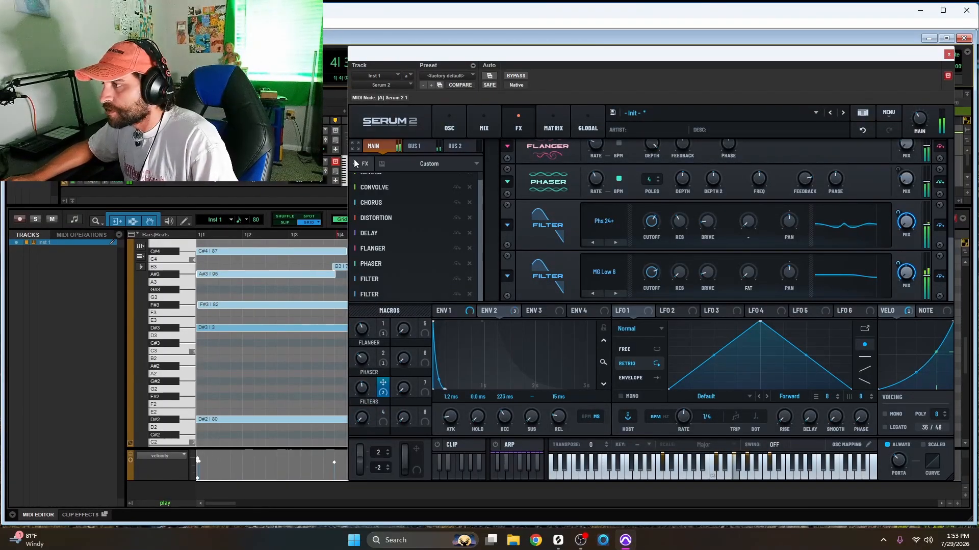
Return to the oscillators and reshape LFO 1 from a triangle into a rising ramp with a downward-bowed curve.
click(449, 123)
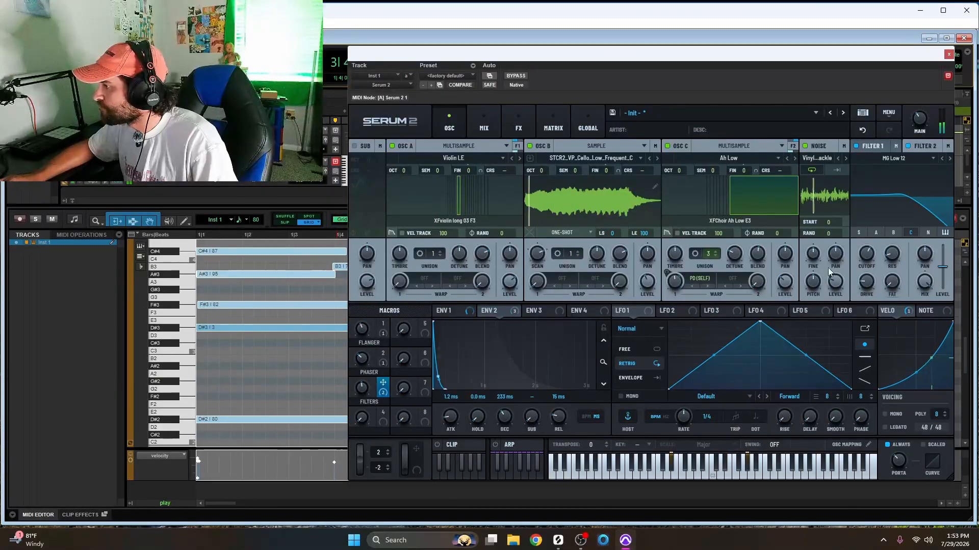
click(711, 253)
click(710, 254)
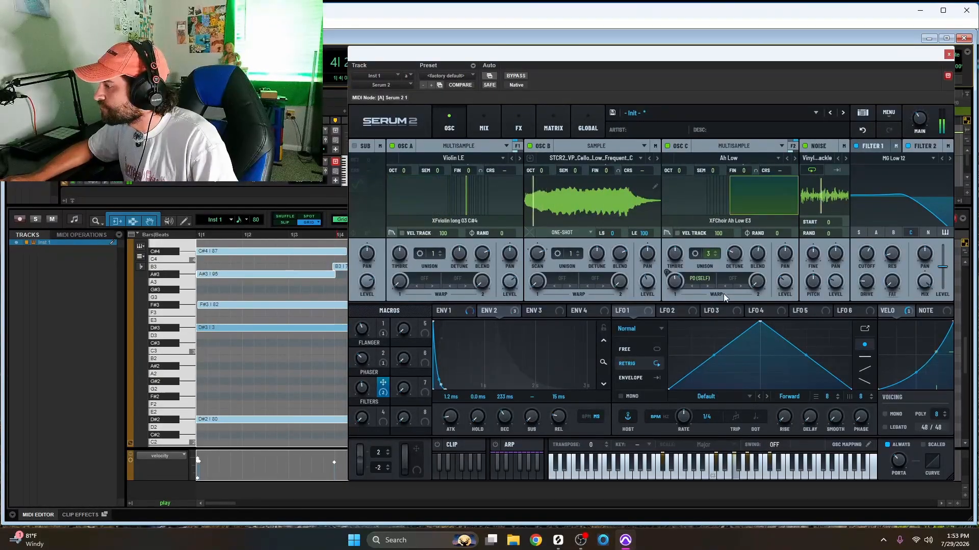
drag(768, 322, 863, 298)
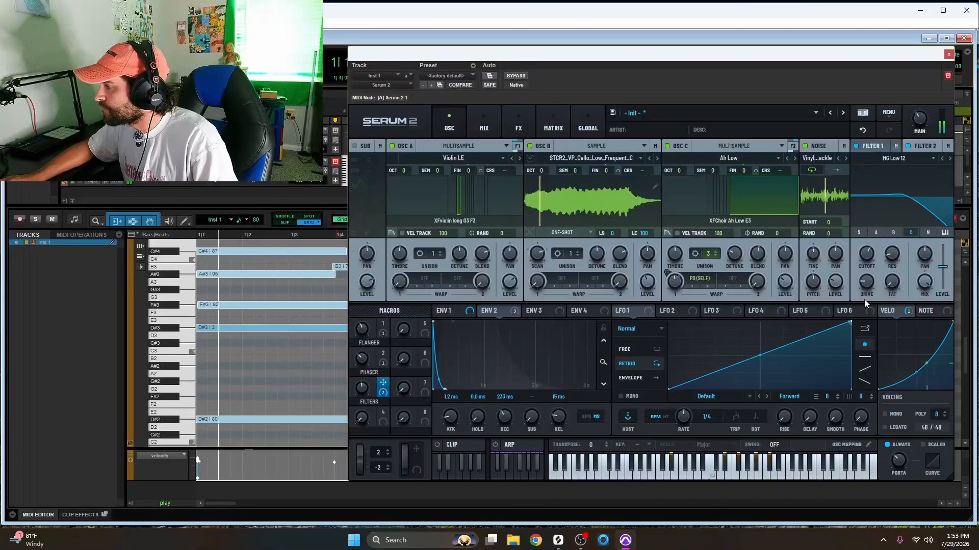
drag(757, 356, 757, 366)
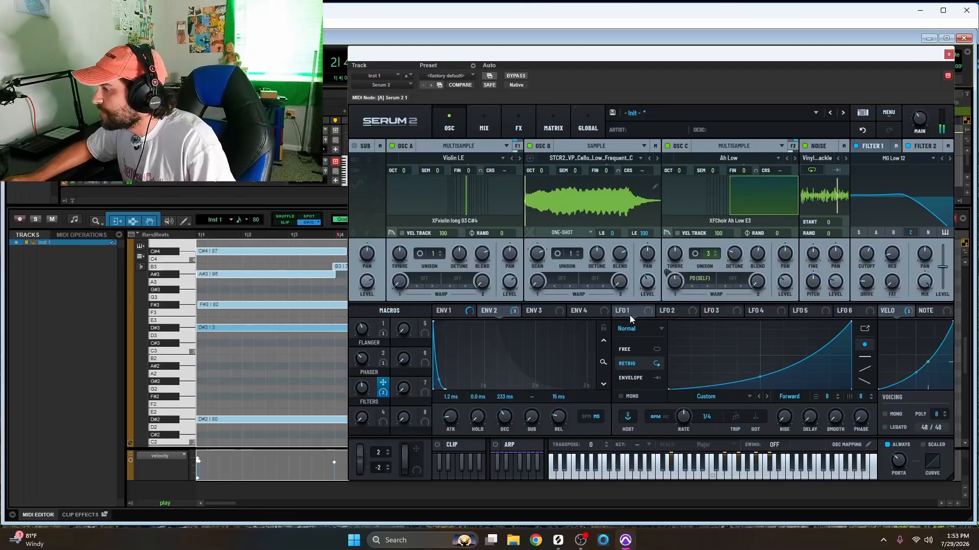
Assign LFO 1 to the cello oscillator's level and set the LFO to Envelope mode with a one-bar rate.
click(615, 311)
drag(617, 311, 645, 280)
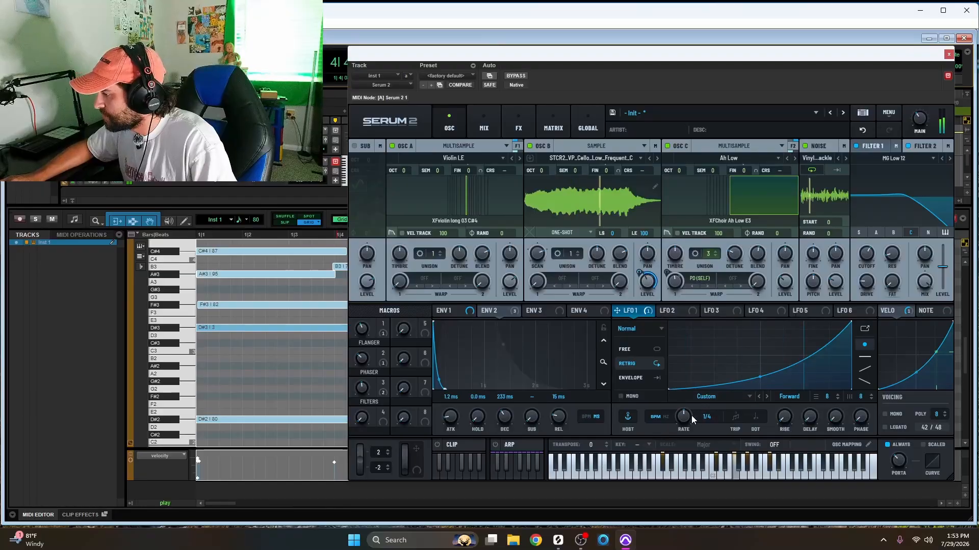
click(633, 378)
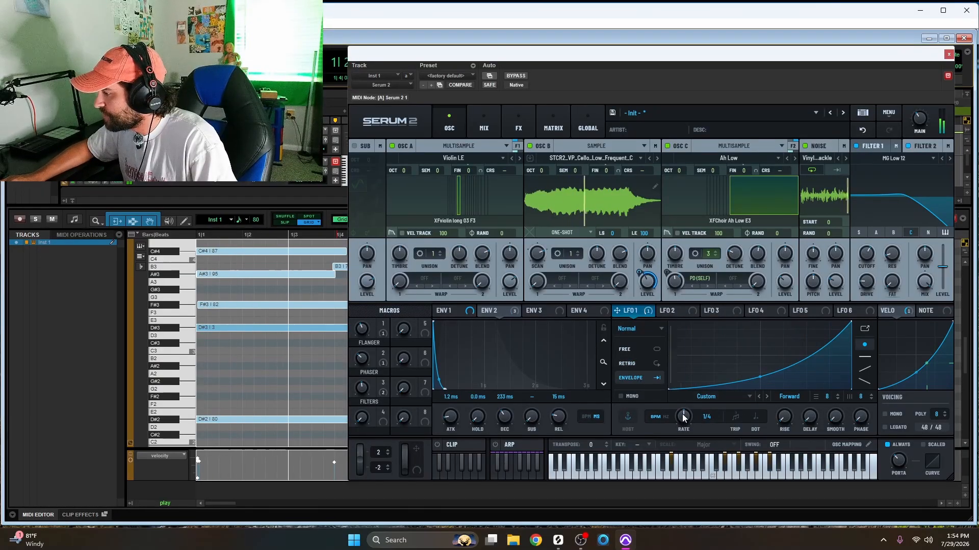
drag(686, 417, 684, 433)
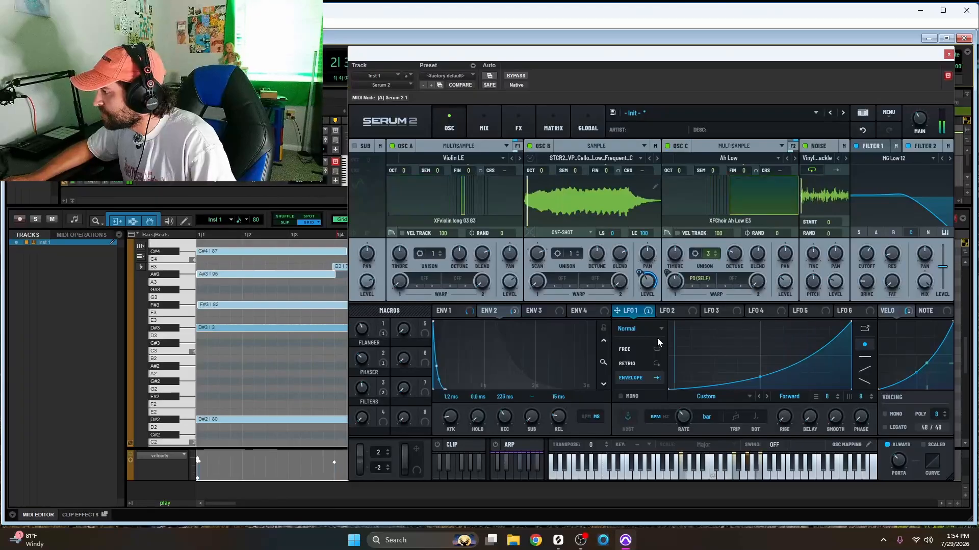
mouse_move(639, 270)
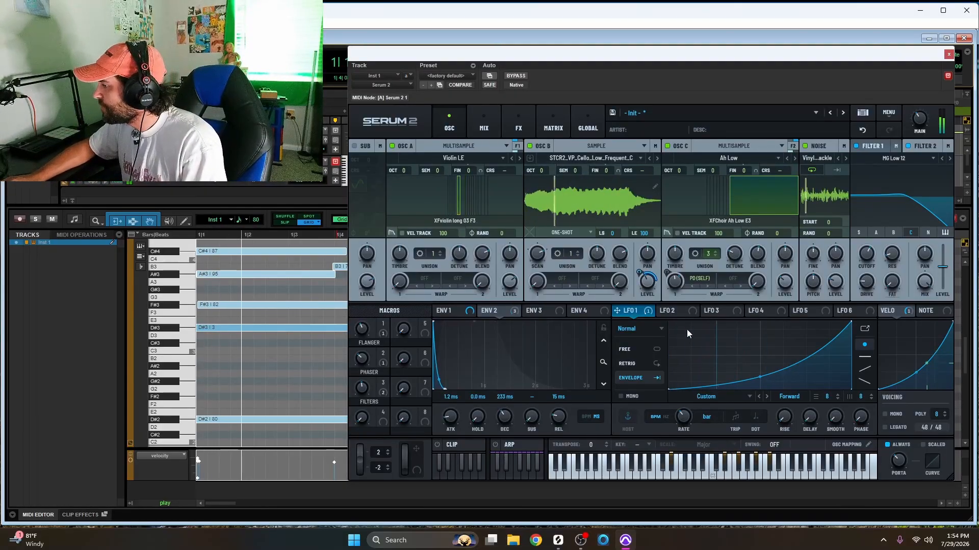
Reshape LFO 2 into a straight falling ramp and set it to Envelope mode with a one-bar rate.
click(681, 311)
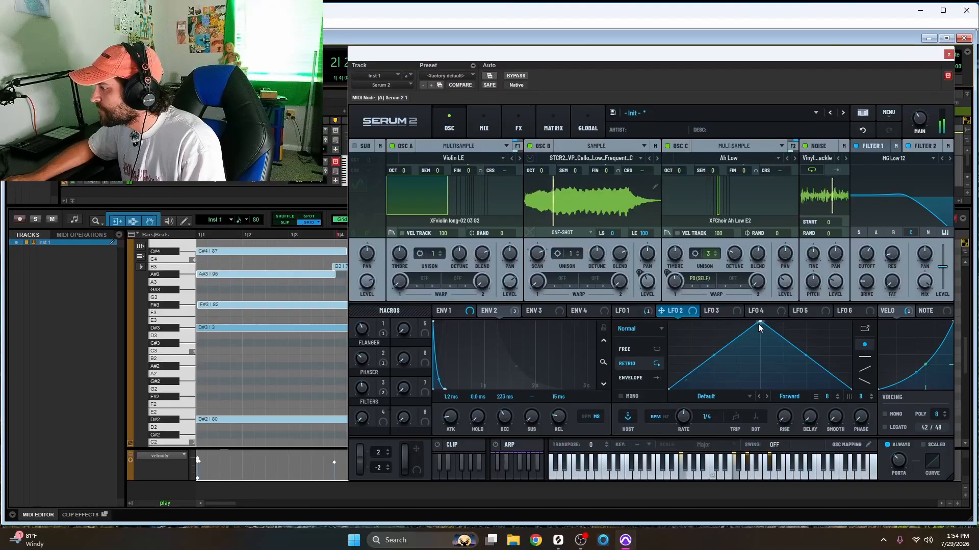
drag(760, 295, 637, 289)
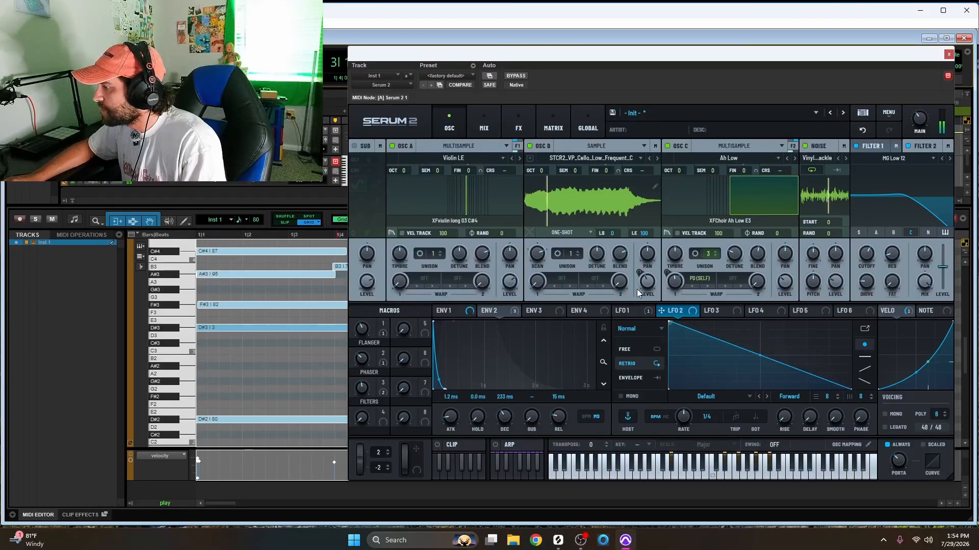
click(646, 378)
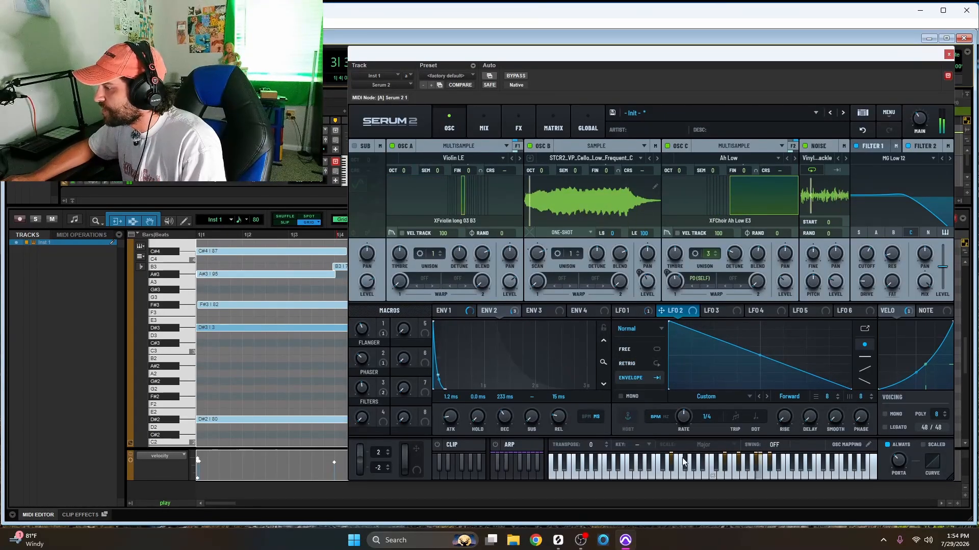
drag(683, 423, 679, 433)
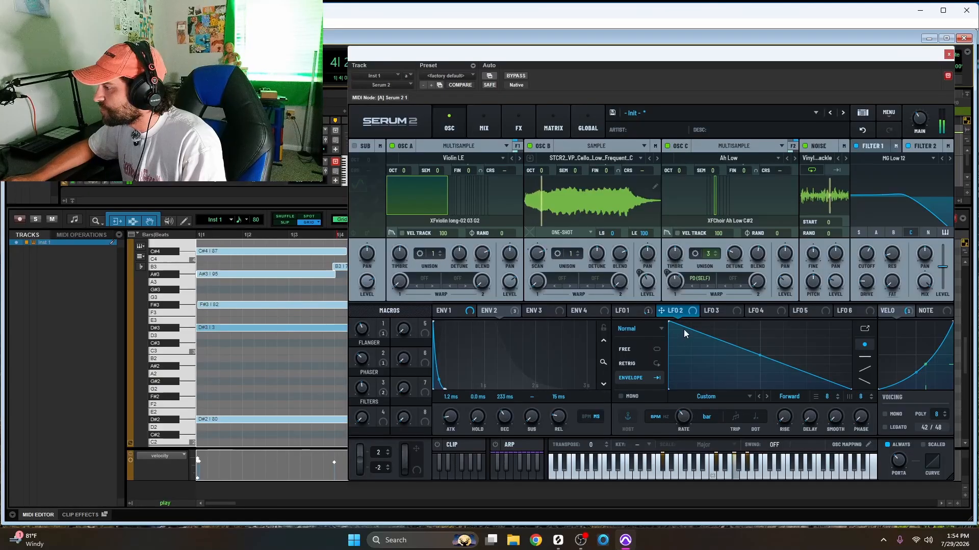
Assign LFO 2 to the choir oscillator's level and adjust that oscillator's base level while the chords play.
drag(661, 310, 785, 284)
mouse_move(777, 275)
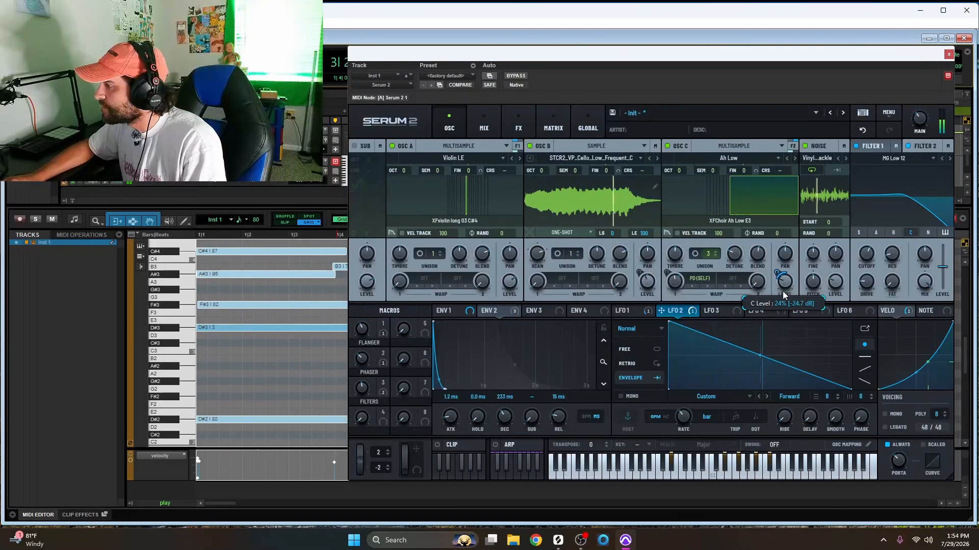
drag(783, 290, 785, 281)
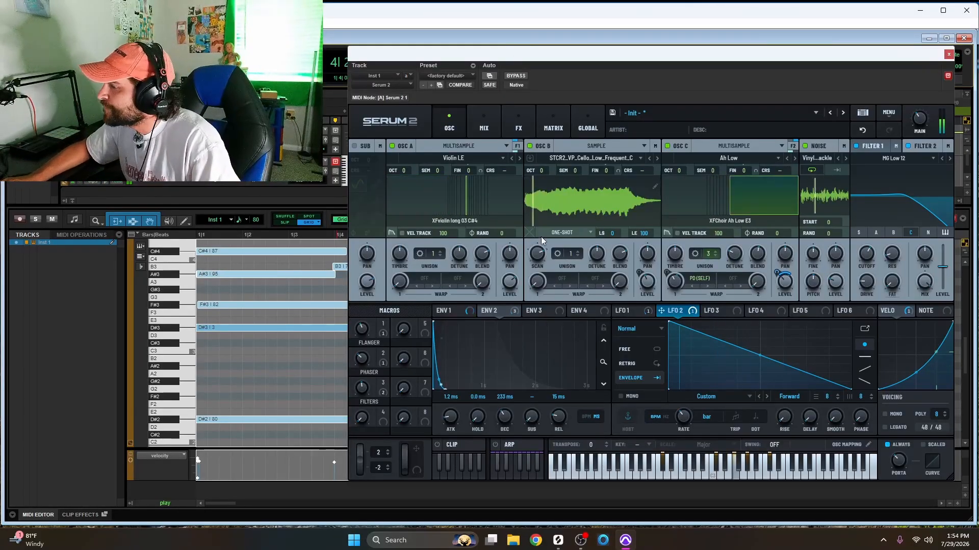
Add a Compressor to the main effects chain and load its factory SSL Glue preset.
click(520, 122)
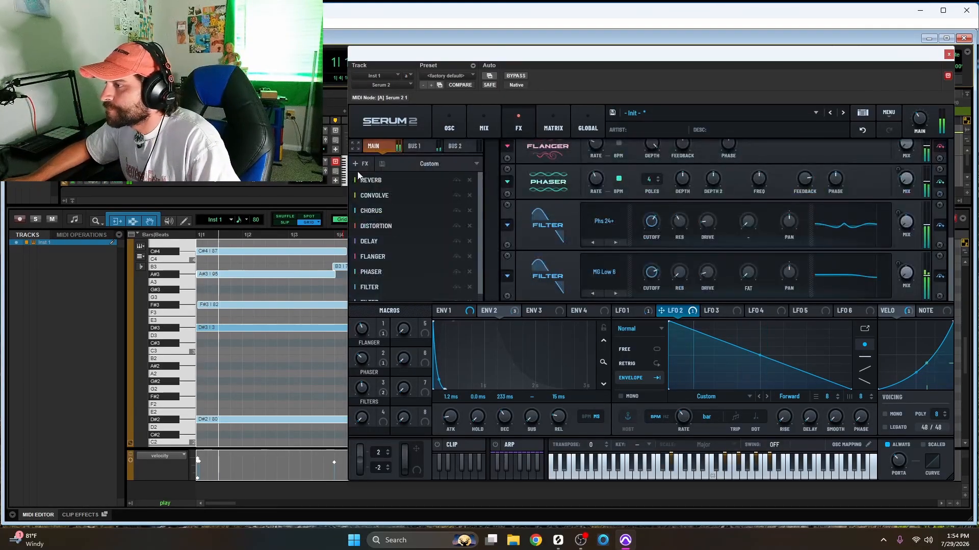
click(363, 164)
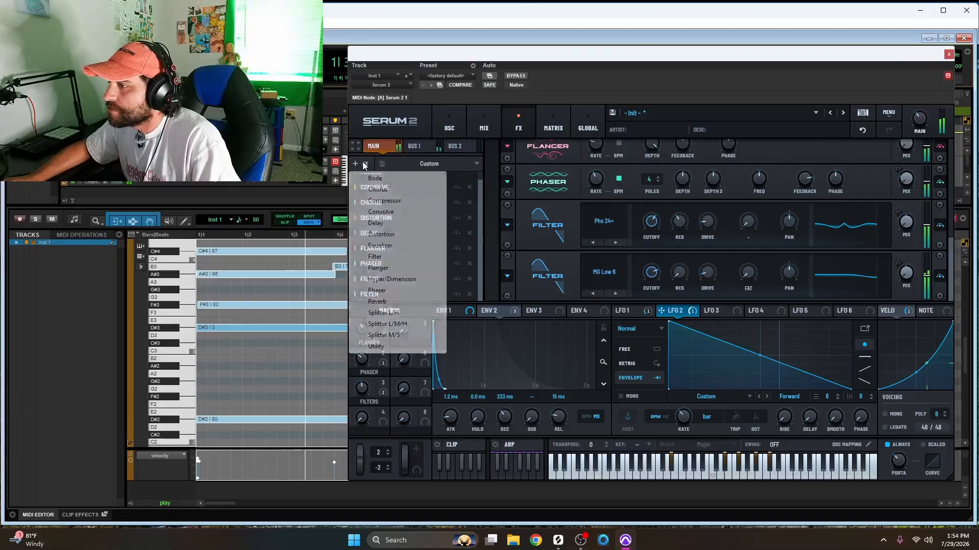
click(393, 201)
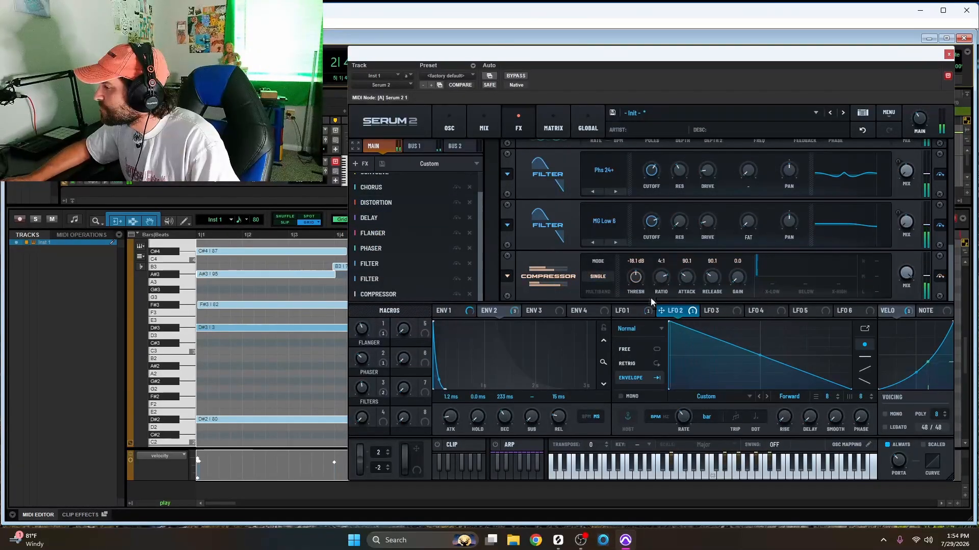
click(545, 286)
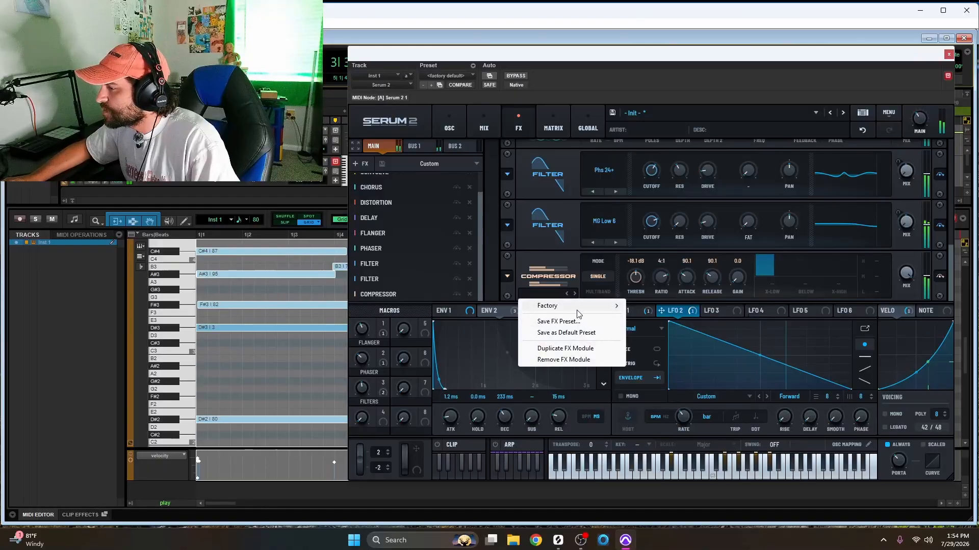
mouse_move(601, 306)
click(662, 306)
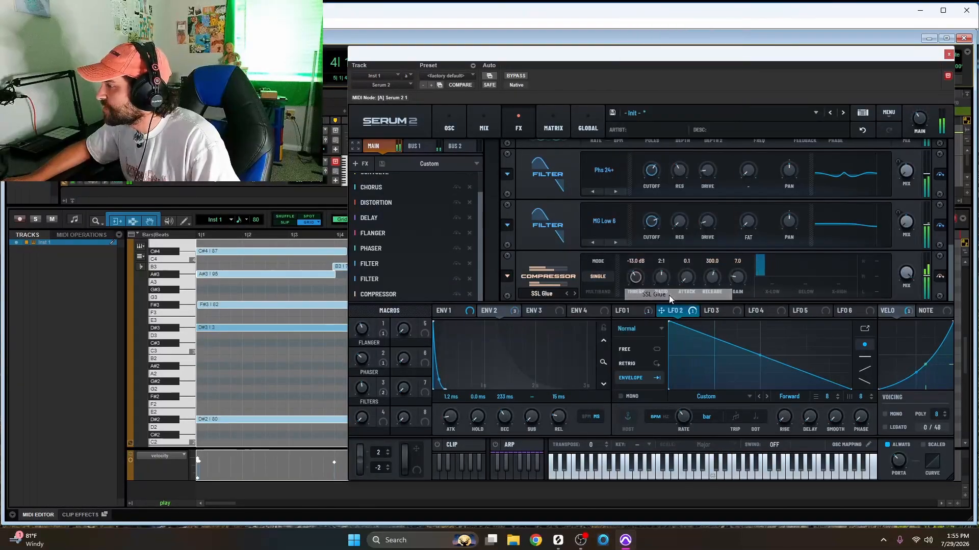
click(577, 249)
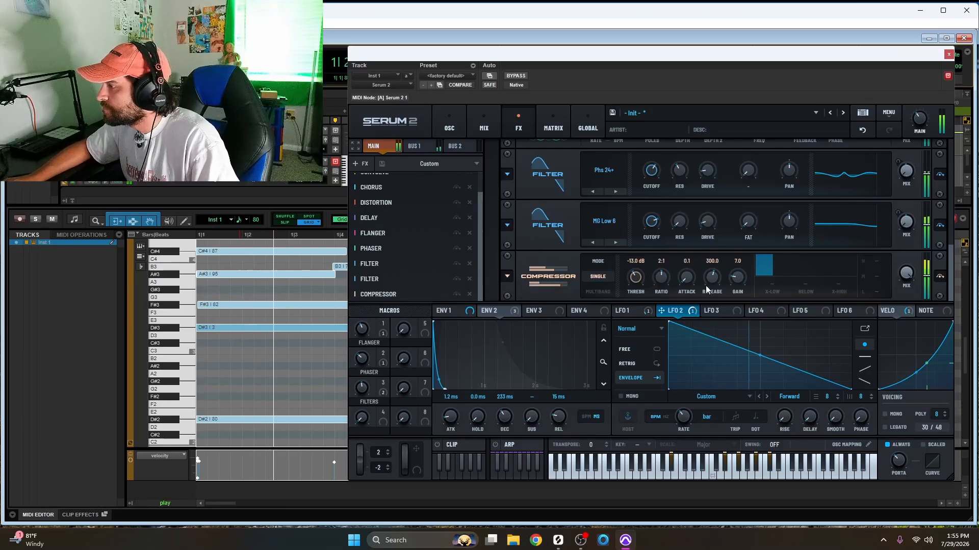
Set the compressor's threshold to -22.8 dB and its gain to 5.5 dB.
drag(728, 279, 735, 285)
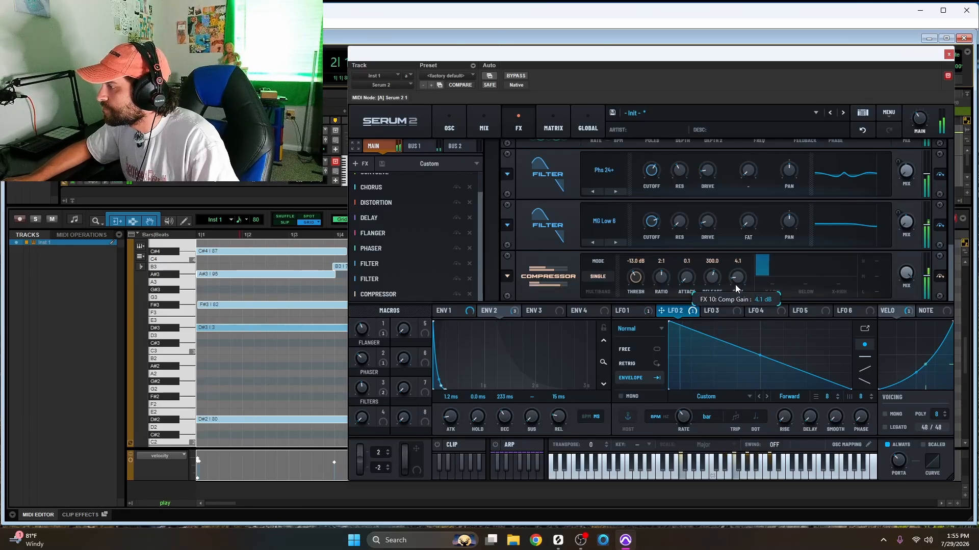
drag(641, 263, 643, 255)
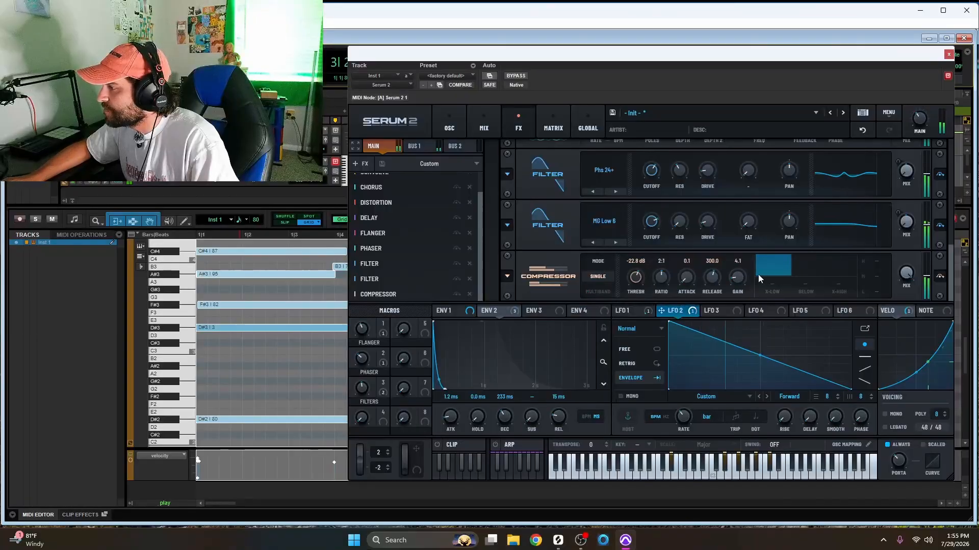
drag(737, 280, 743, 266)
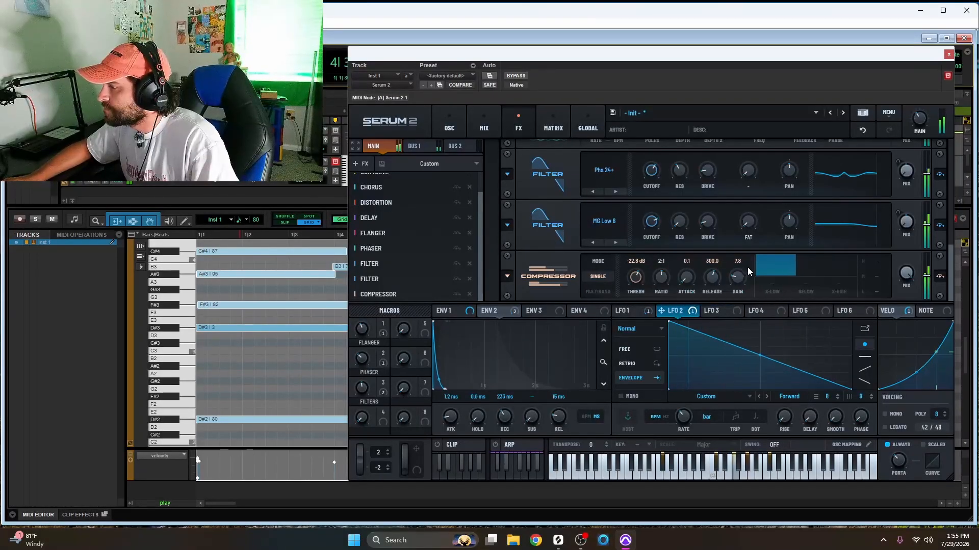
drag(738, 277, 735, 281)
Add a Bode effect and move it to the start of the effects chain, ahead of the reverb.
click(358, 164)
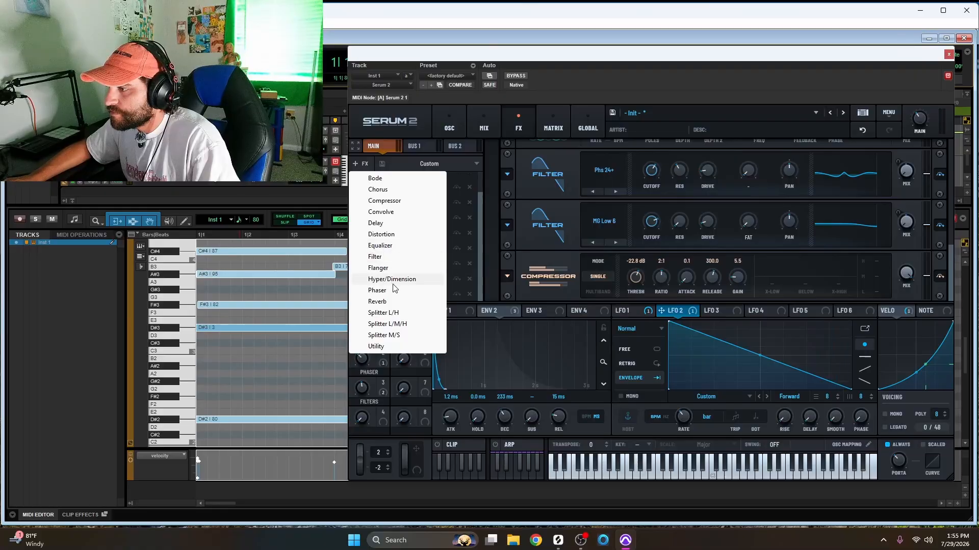
click(375, 178)
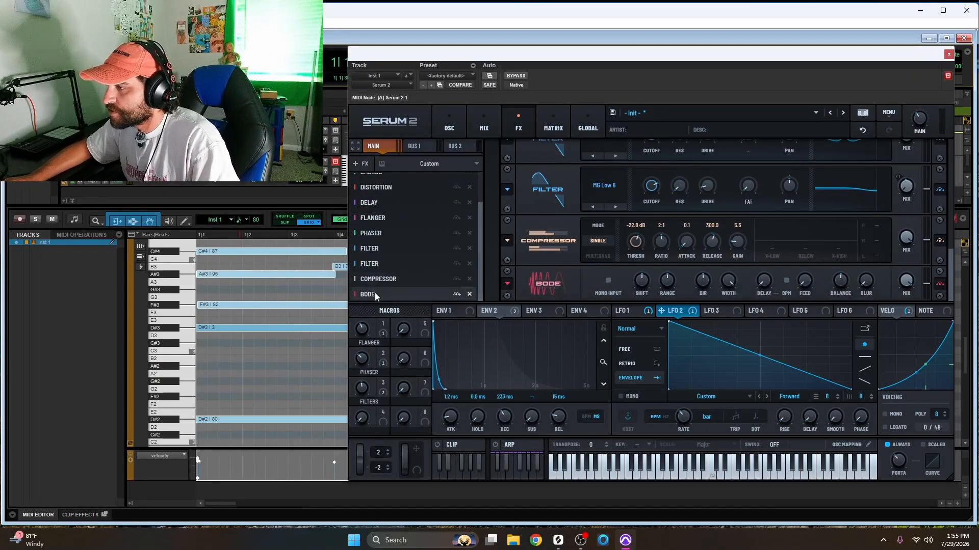
drag(375, 292, 383, 179)
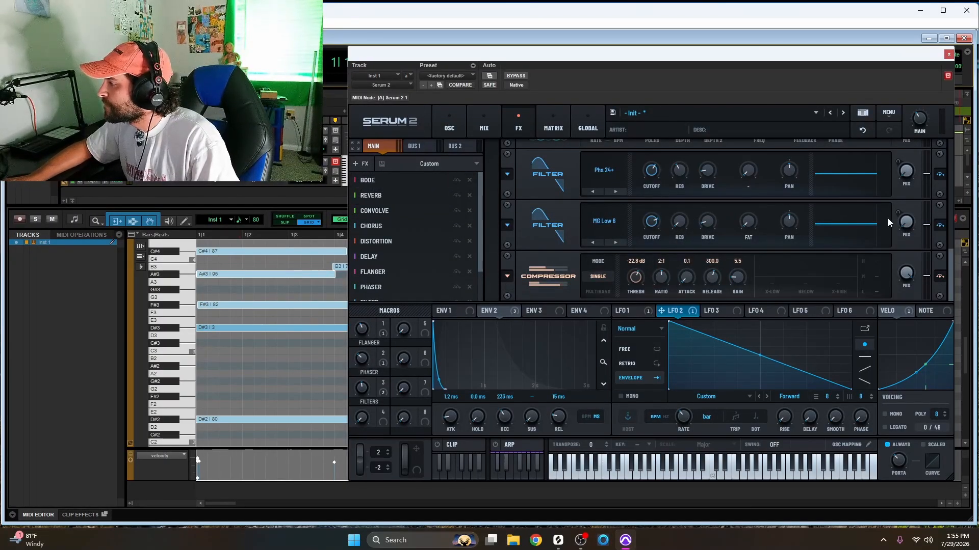
Adjust the Bode effect's blur, audition it with the chords, and assign macro 4 to its mix.
scroll(889, 225, up, 10)
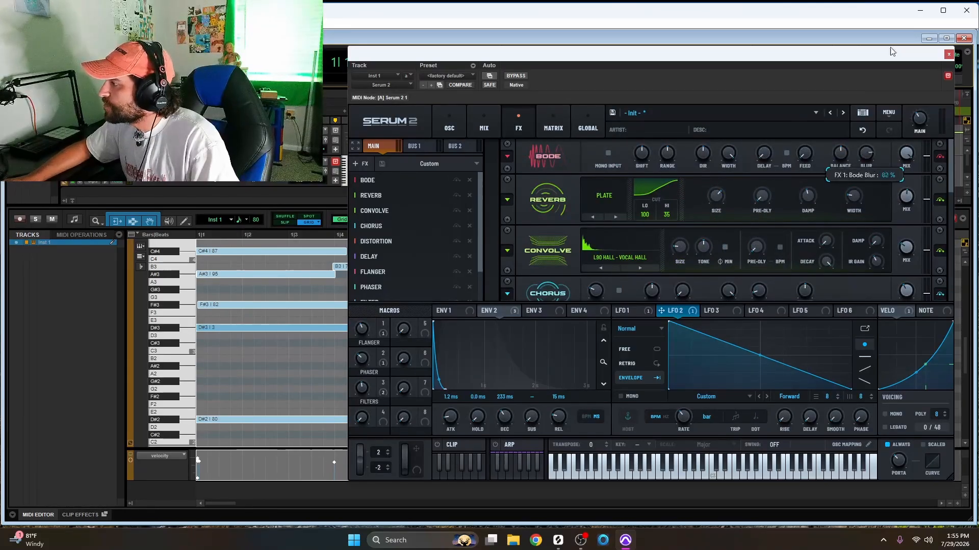
key(space)
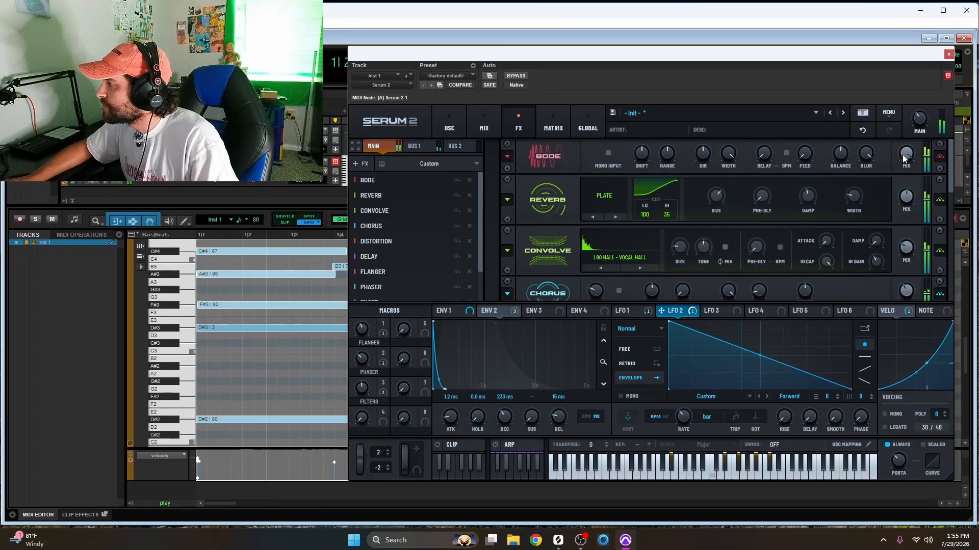
key(space)
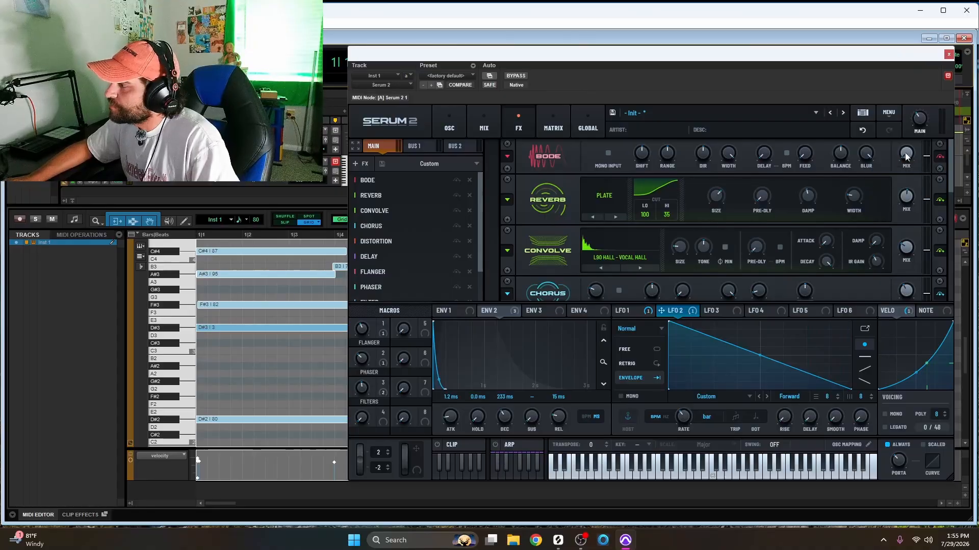
drag(383, 415, 905, 152)
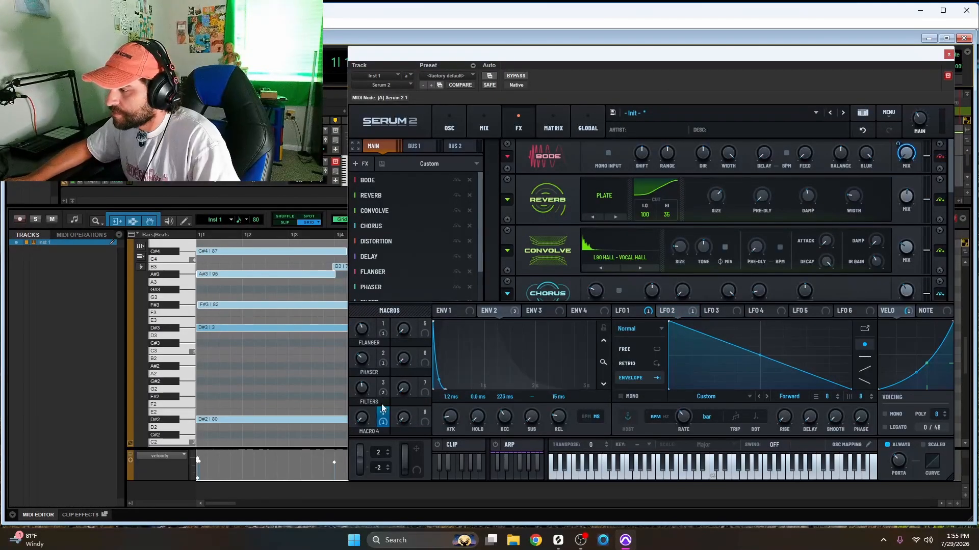
Rename macro 4 BLUR and adjust its amount while the chords play.
double_click(371, 433)
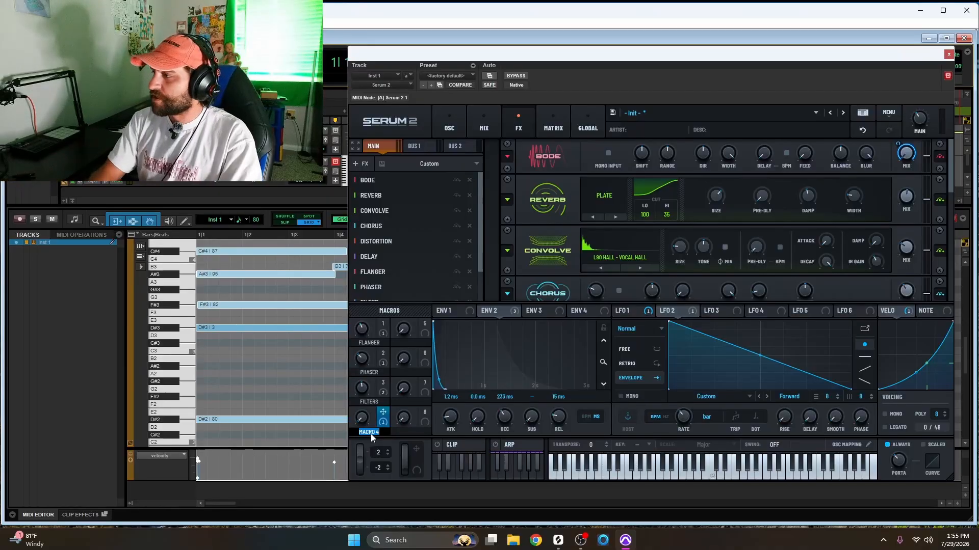
text(BL)
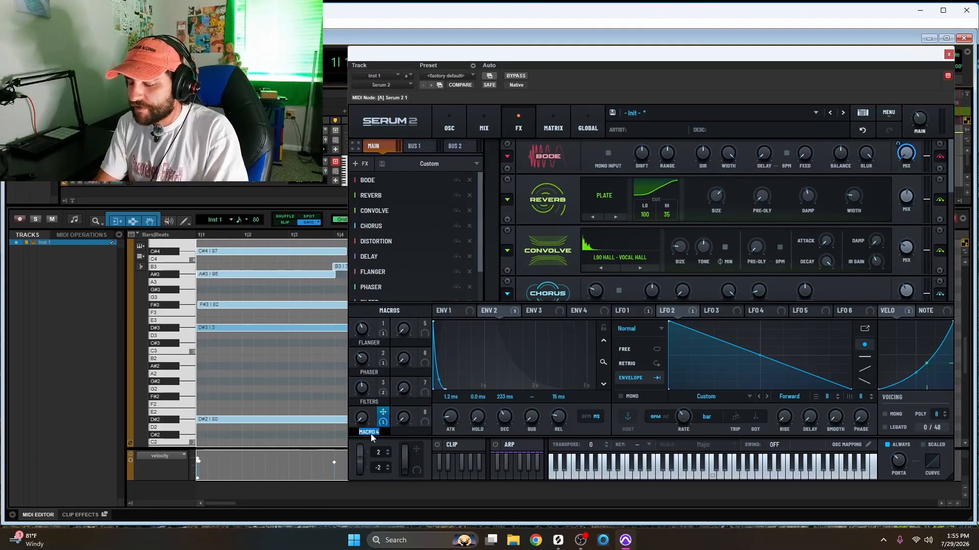
text(UR)
key(Return)
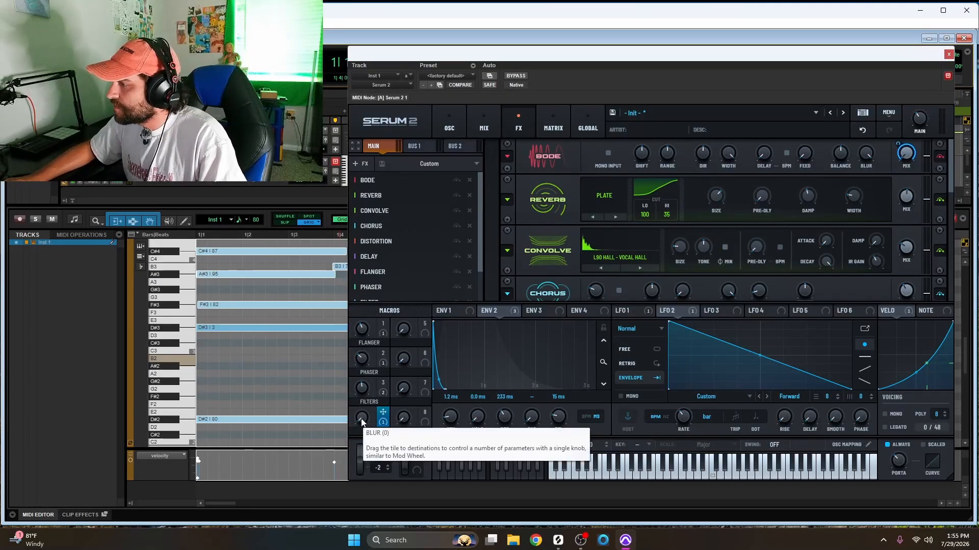
key(space)
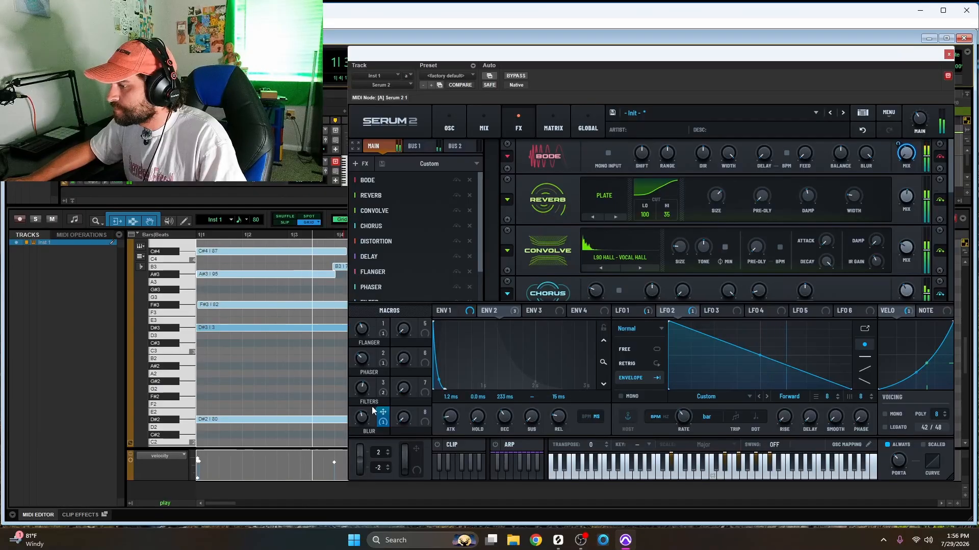
drag(352, 444, 349, 478)
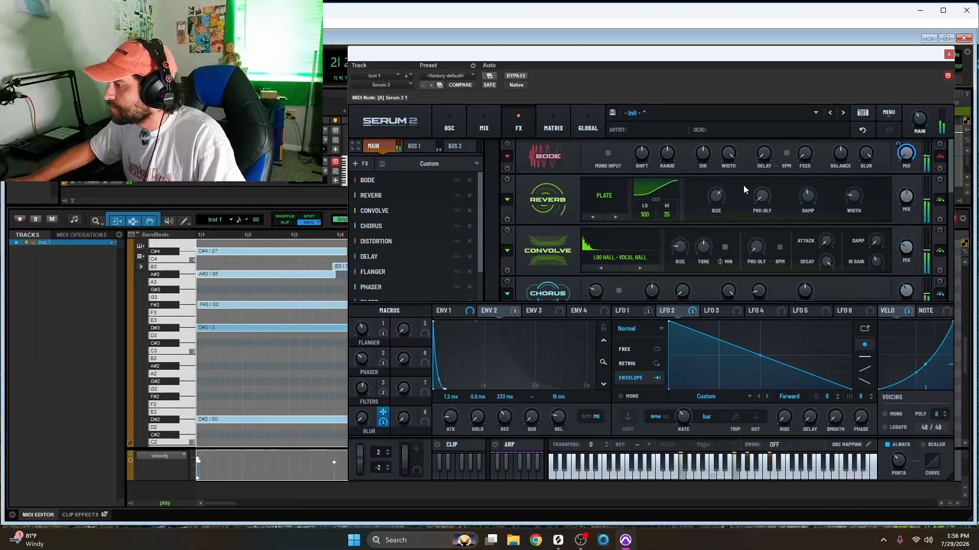
Add a second Distortion after the compressor and set its type to Soft Sat.
scroll(494, 216, down, 5)
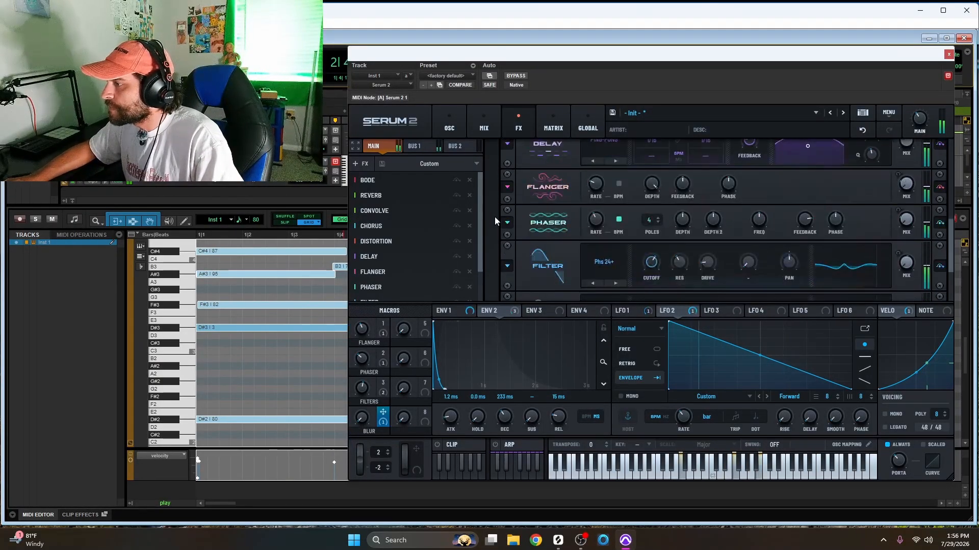
scroll(494, 216, down, 3)
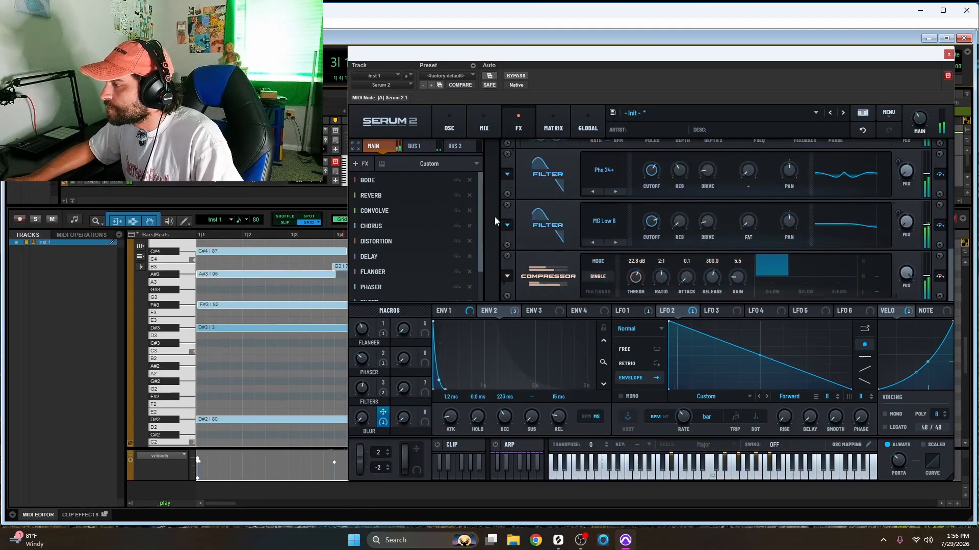
click(363, 168)
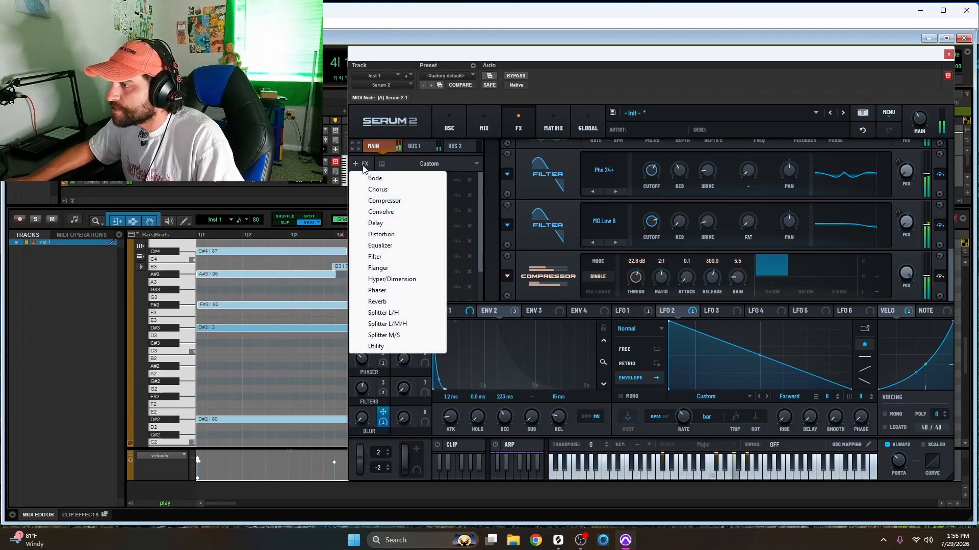
click(390, 236)
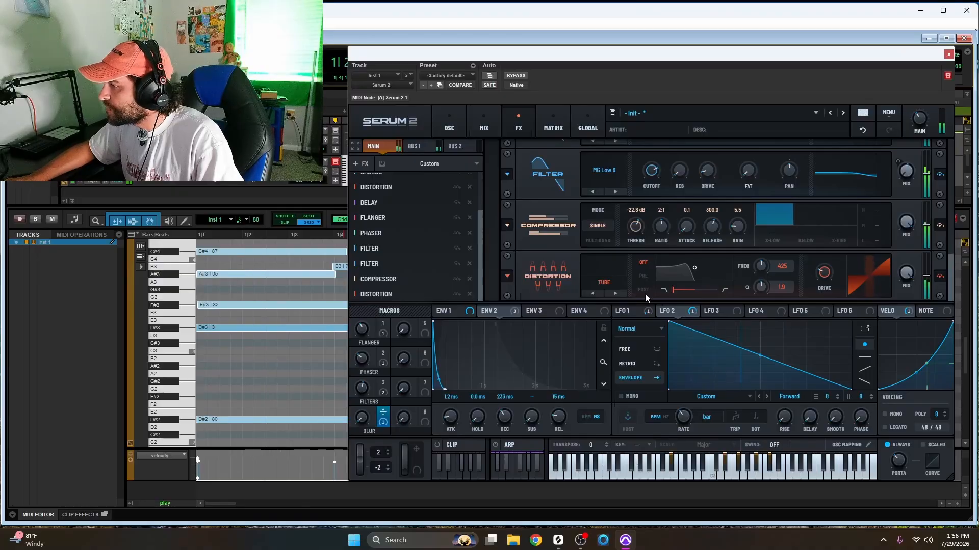
click(619, 286)
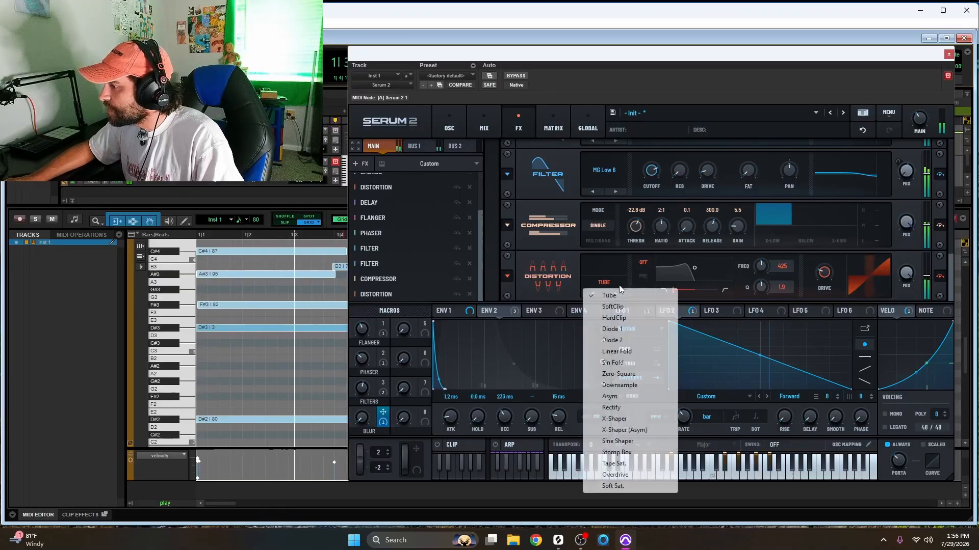
click(631, 486)
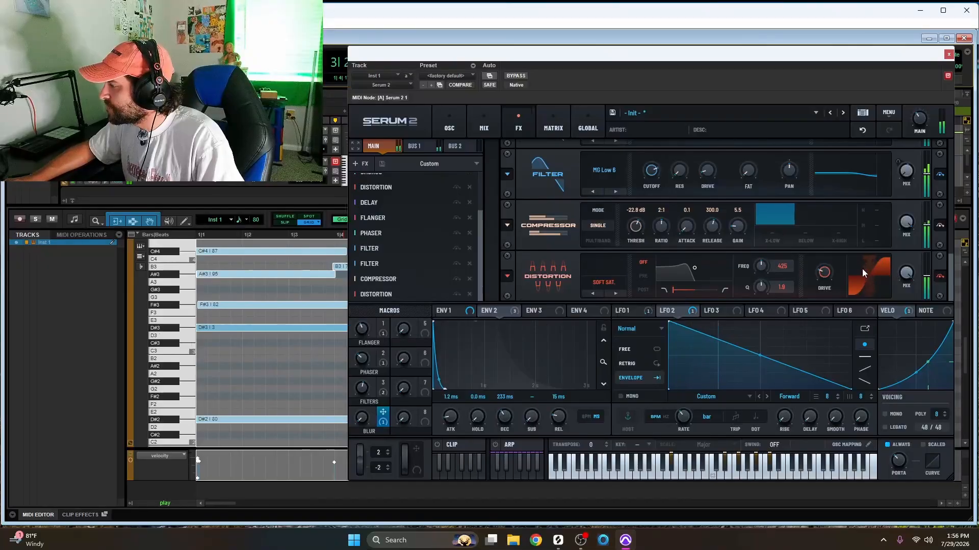
Try a post filter on the second Distortion, adjusting its frequency and setting Q to 0.1.
click(643, 277)
click(643, 290)
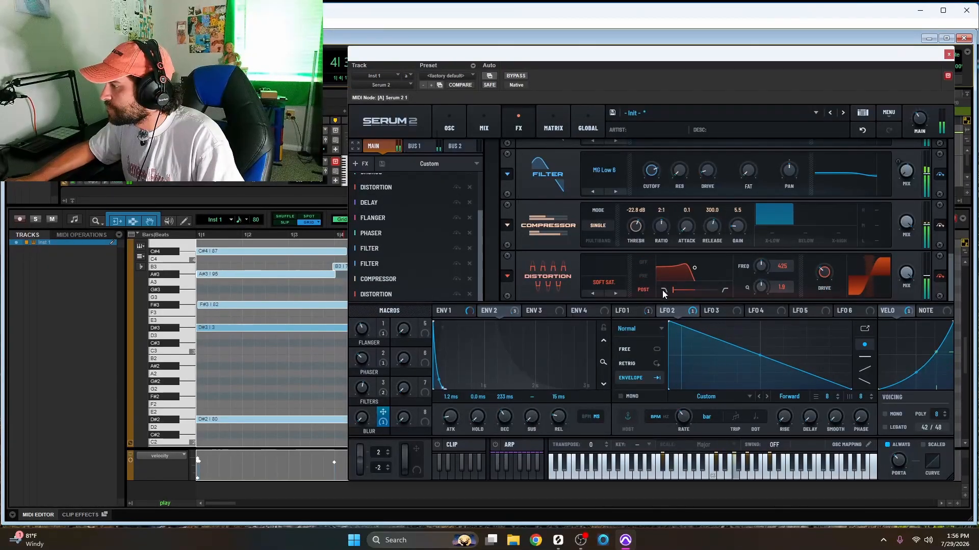
mouse_move(673, 289)
mouse_down()
mouse_move(696, 291)
mouse_move(678, 295)
mouse_up()
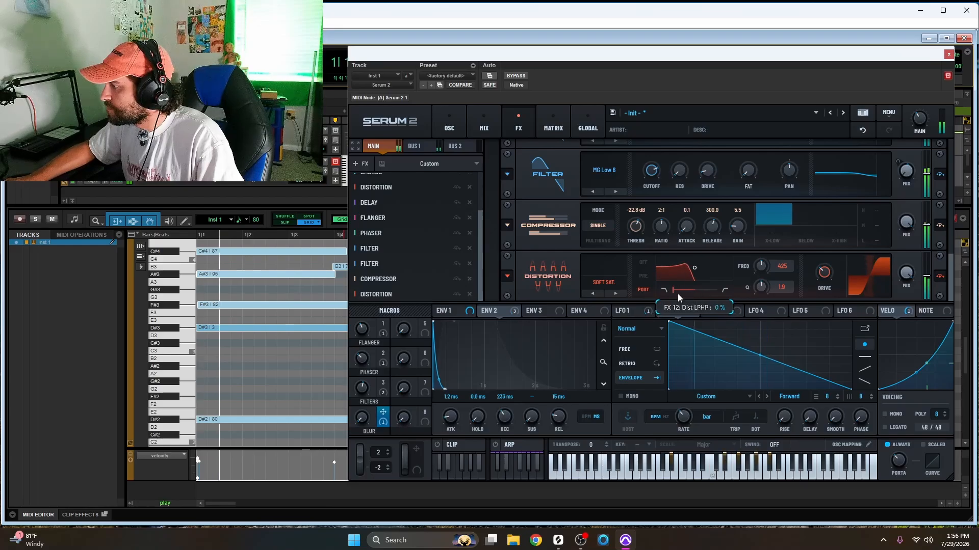
drag(765, 268, 775, 252)
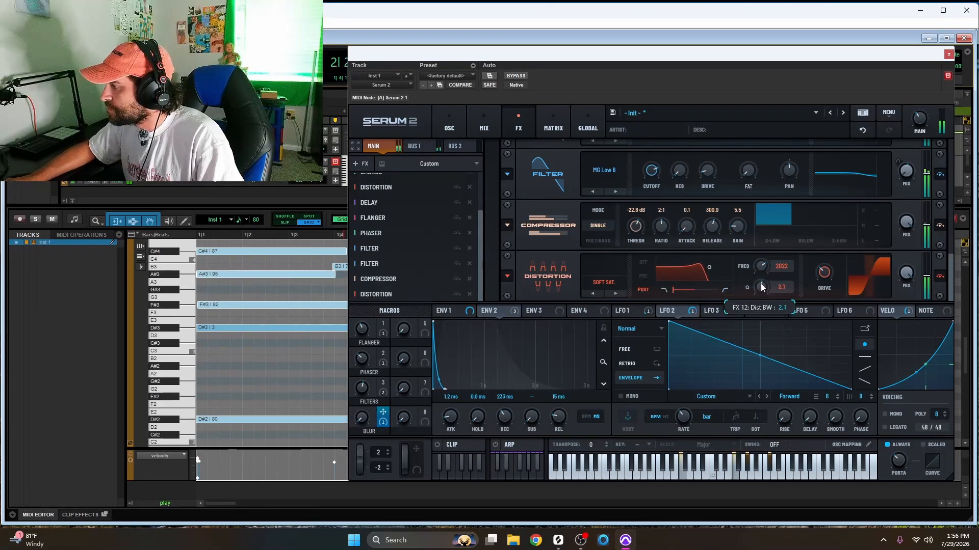
drag(760, 293, 747, 338)
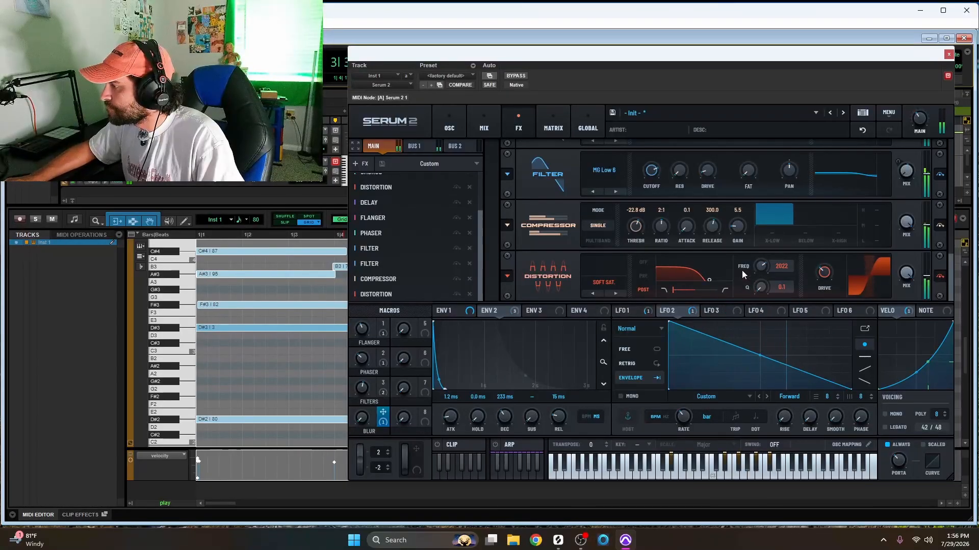
drag(757, 272, 753, 280)
Change the second Distortion to Overdrive, turn its filter off, and lower its mix while the chords play.
click(604, 282)
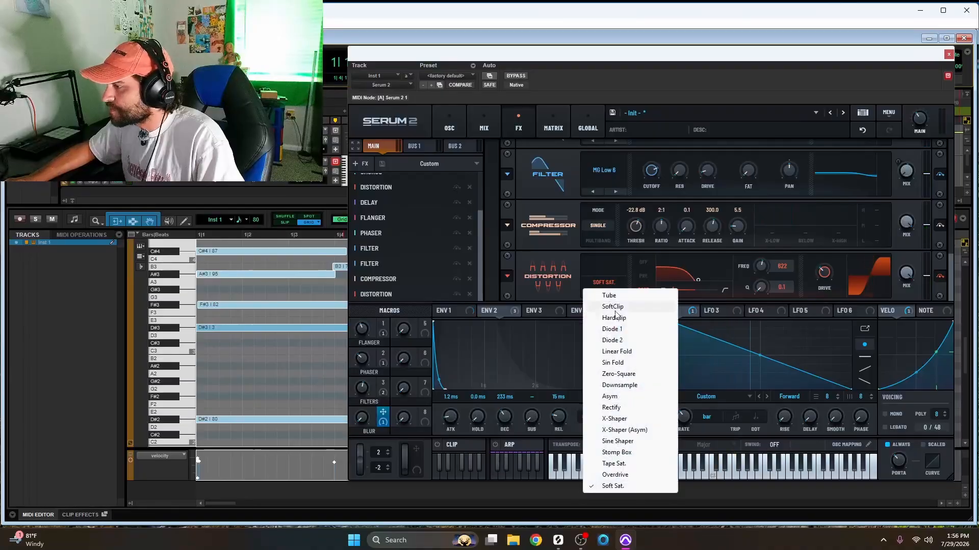
click(641, 478)
key(space)
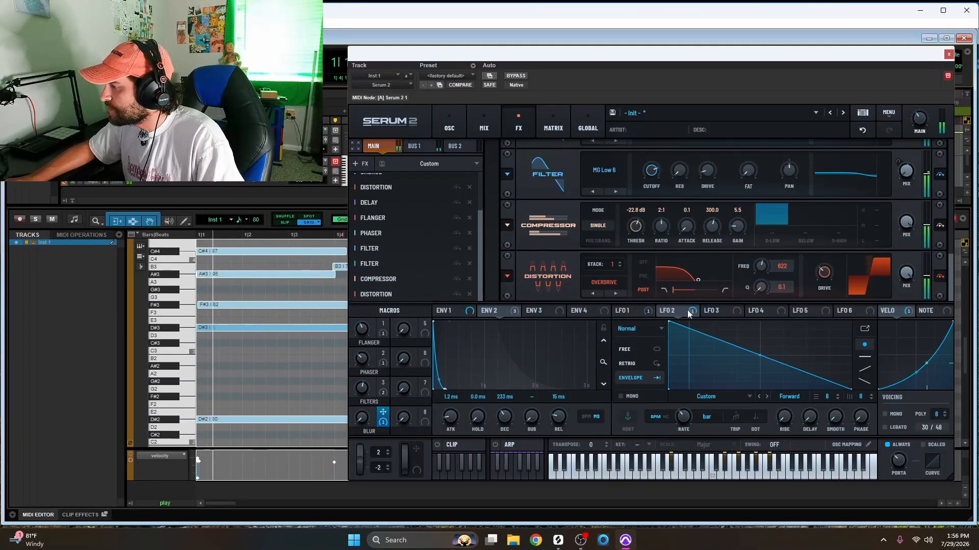
click(643, 264)
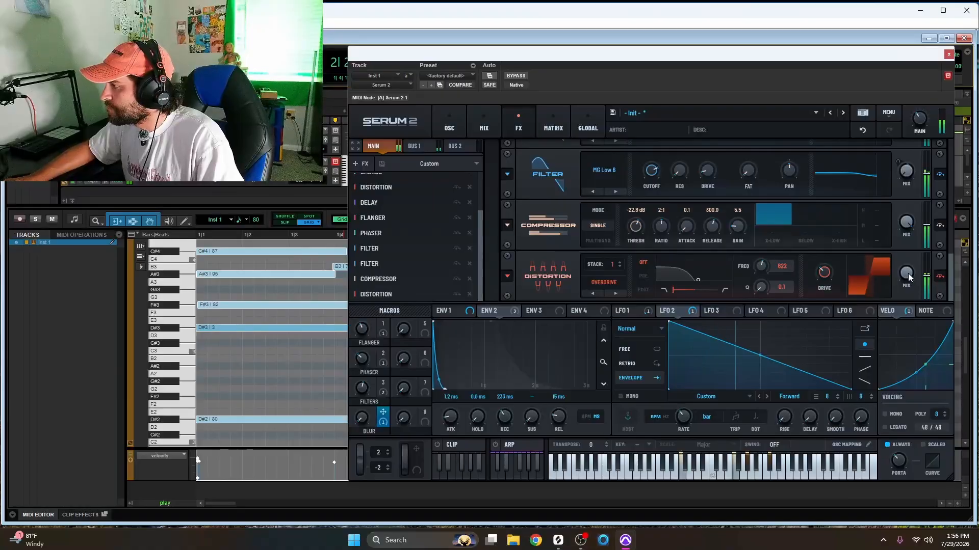
drag(908, 277, 898, 325)
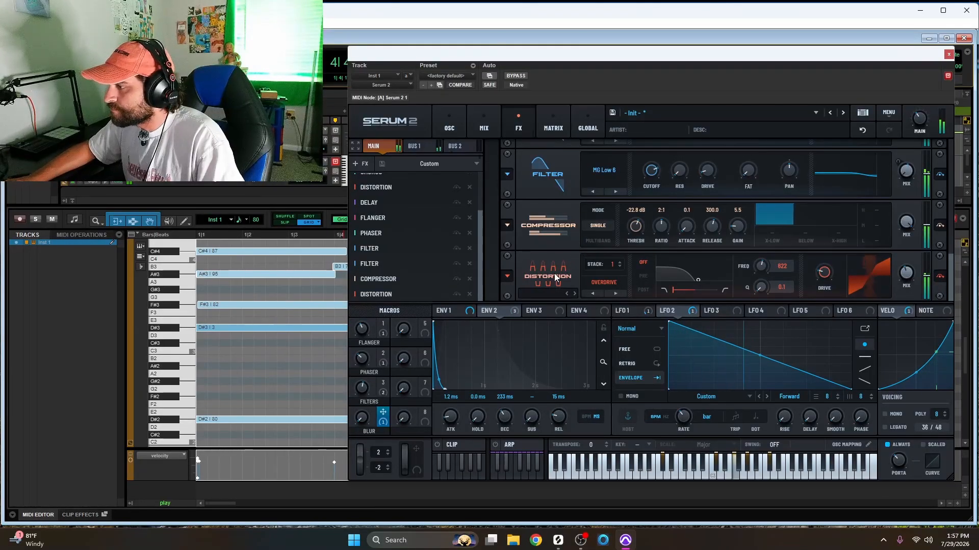
Add a Filter after the second Distortion and turn both effects' mixes down while auditioning the chords.
click(359, 164)
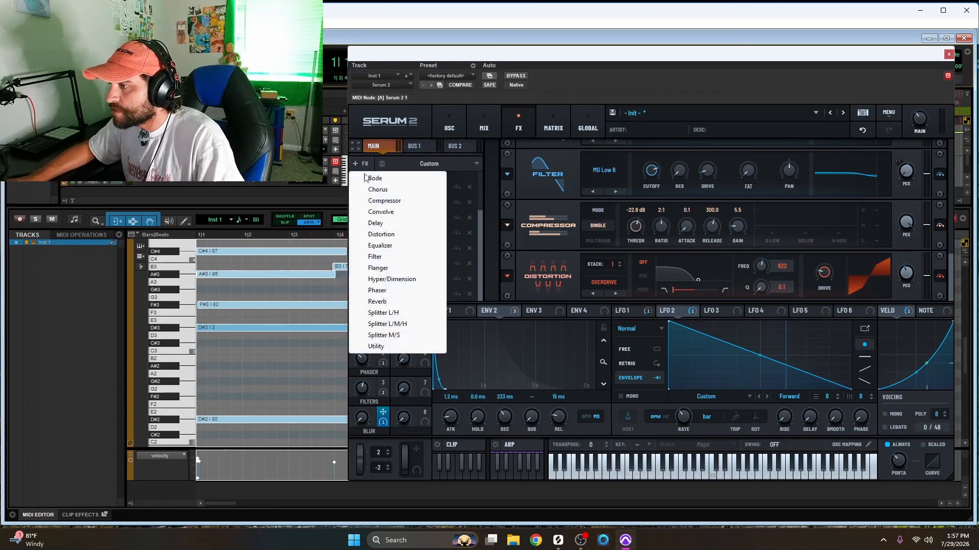
click(378, 257)
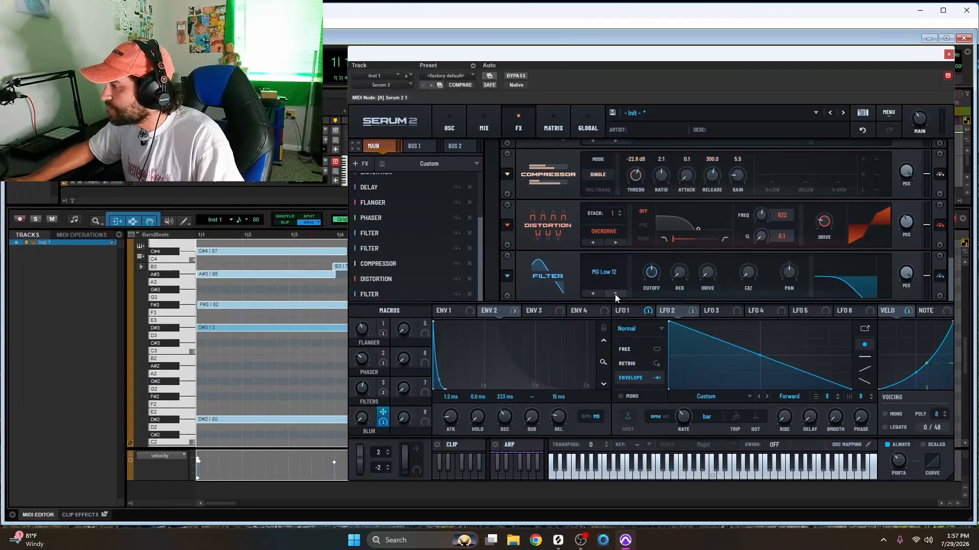
key(space)
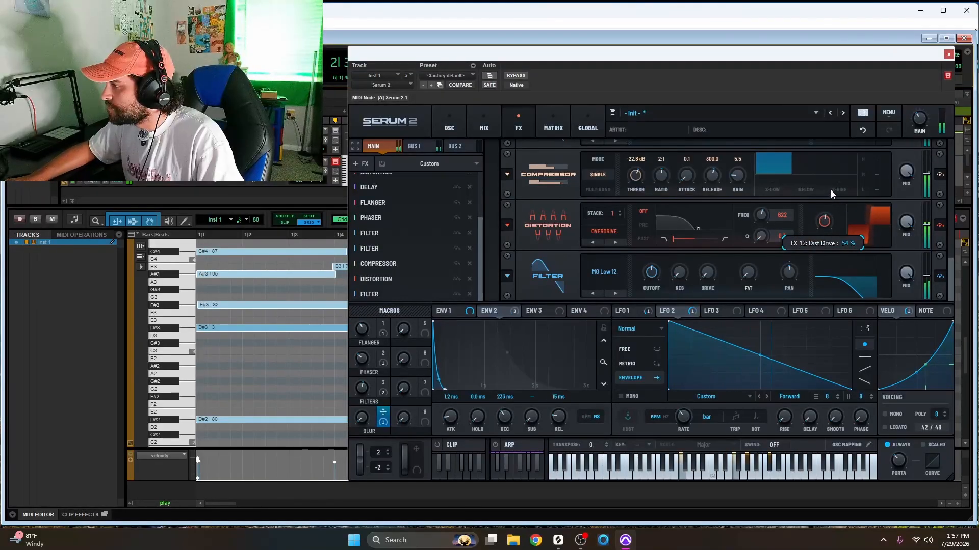
mouse_move(902, 276)
mouse_down()
mouse_move(904, 315)
mouse_move(917, 271)
mouse_up()
key(space)
drag(902, 222, 907, 276)
key(space)
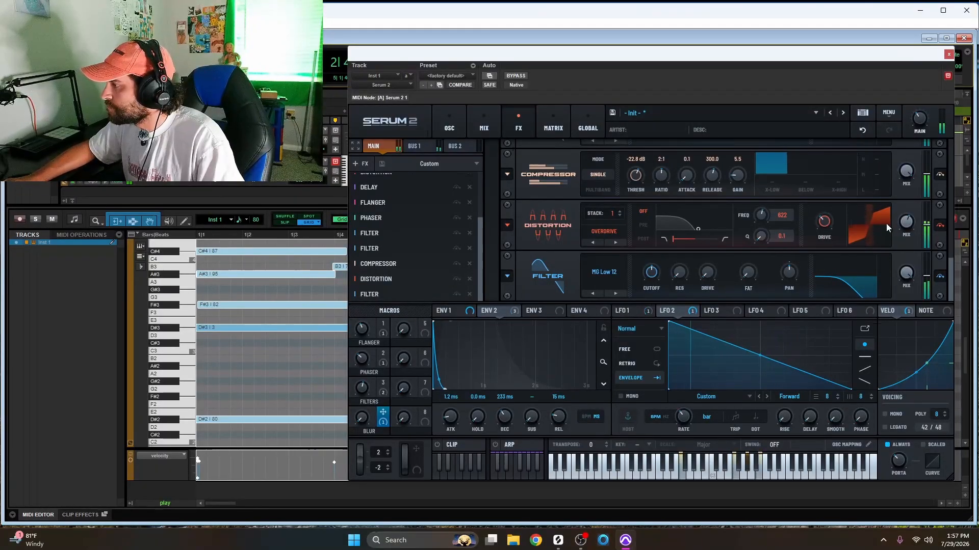
drag(902, 224, 901, 231)
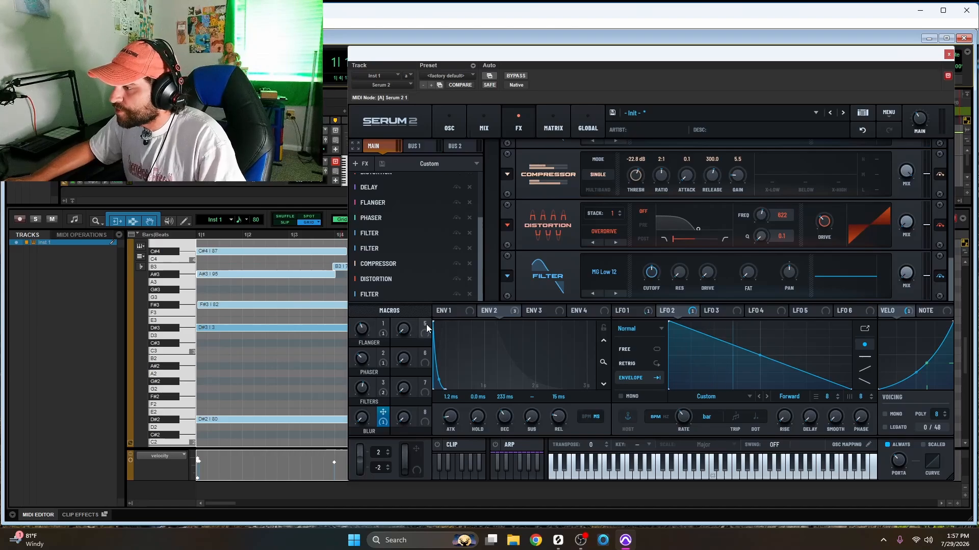
Assign macro 5 to the second Distortion's mix and the last Filter's mix, reducing both amounts, with the filter at 52%.
drag(426, 324, 905, 228)
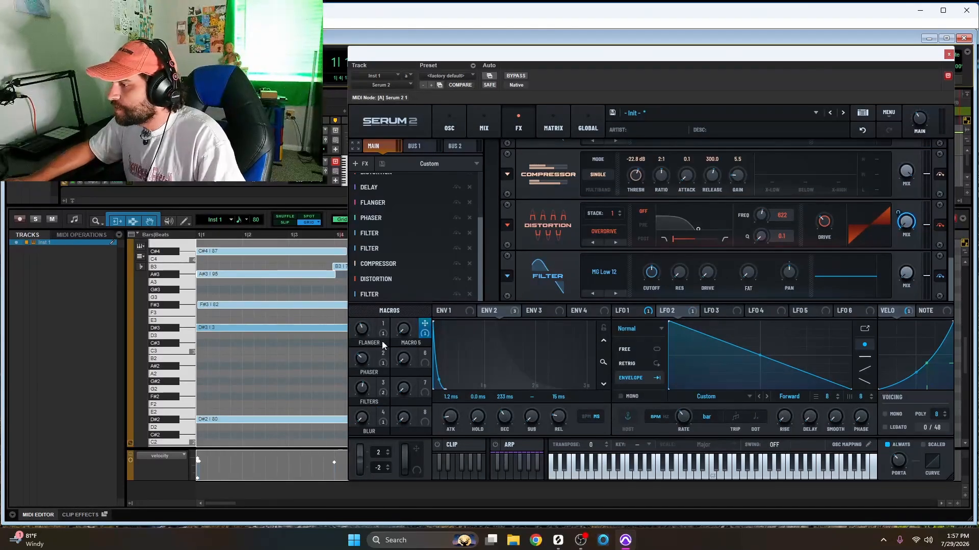
drag(423, 328, 907, 274)
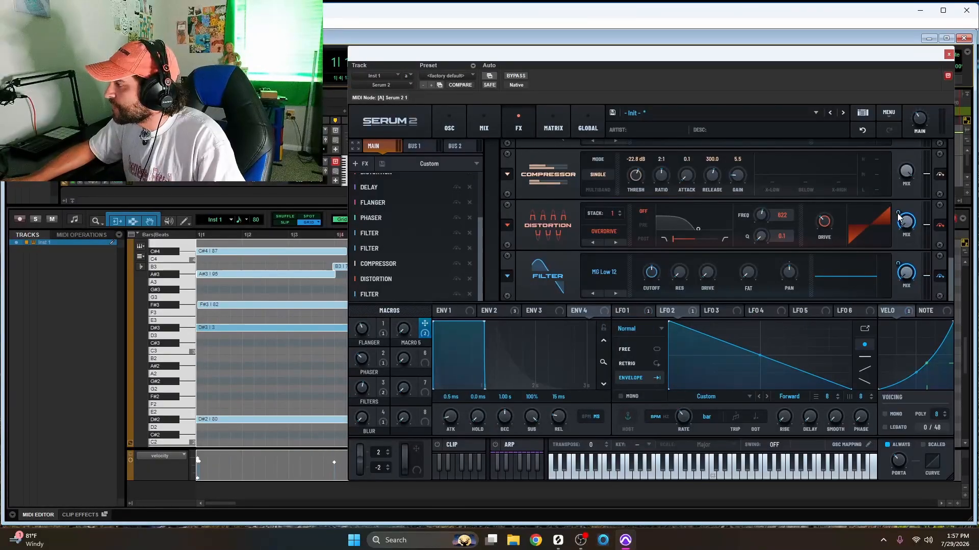
mouse_move(896, 220)
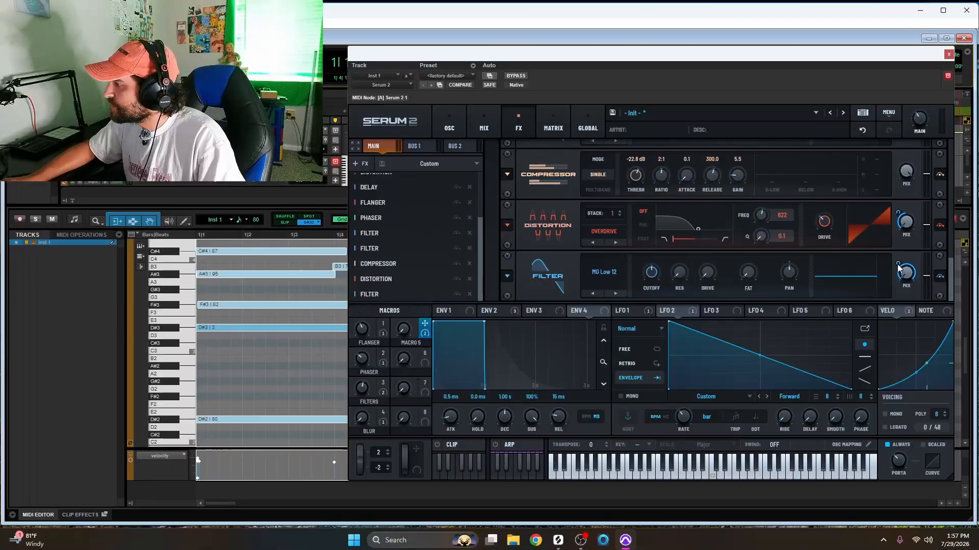
mouse_move(893, 285)
drag(891, 289, 891, 288)
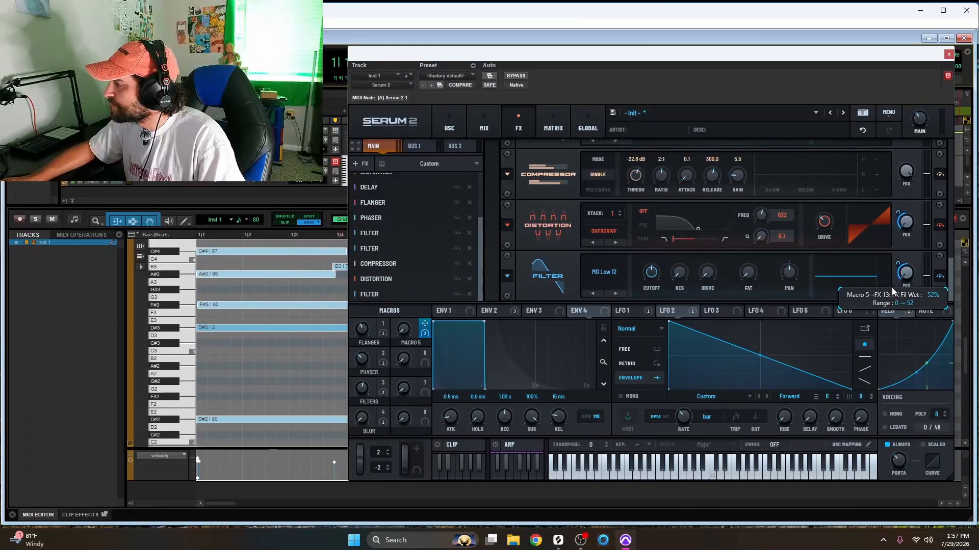
Rename macro 5 FILT+SAT and adjust it along with the FLANGER and FILTERS macros while the chords play.
double_click(406, 342)
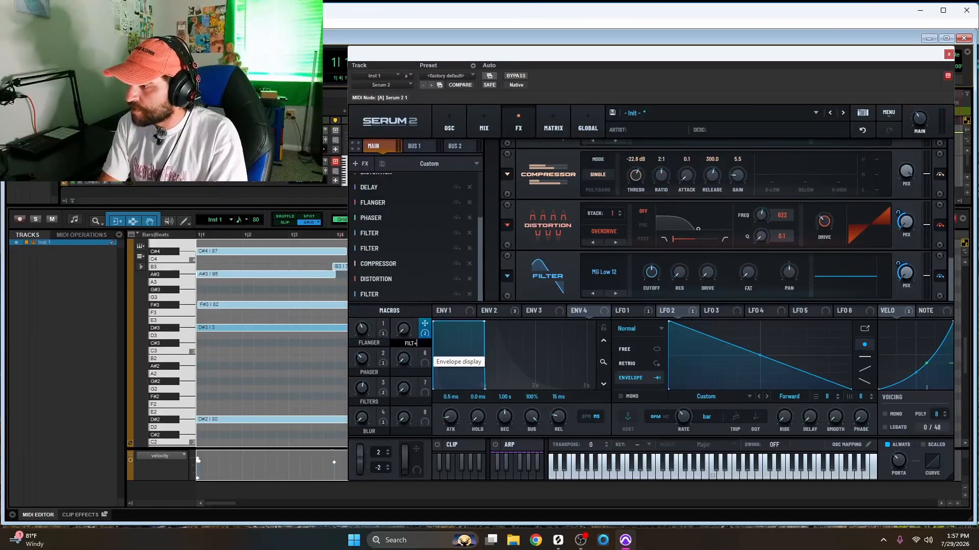
text(AT)
key(Return)
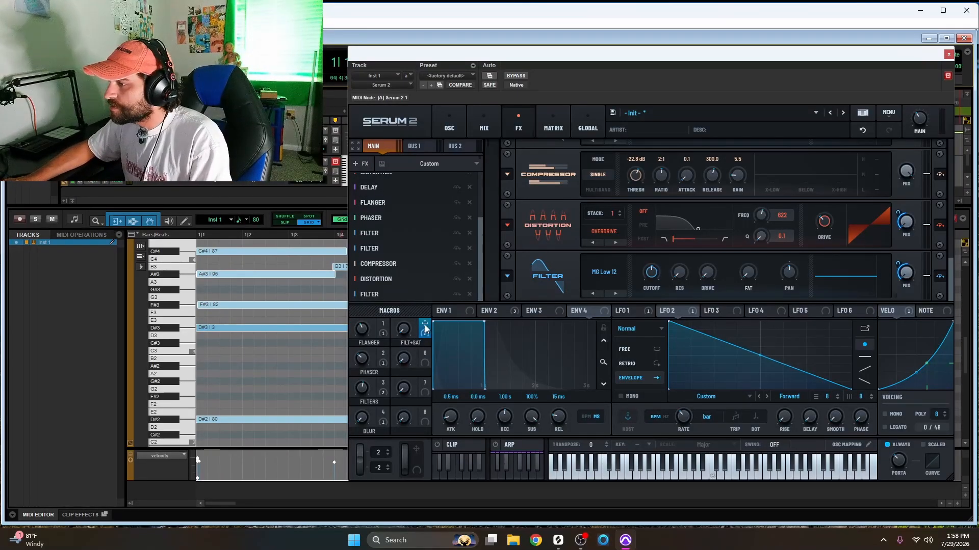
key(space)
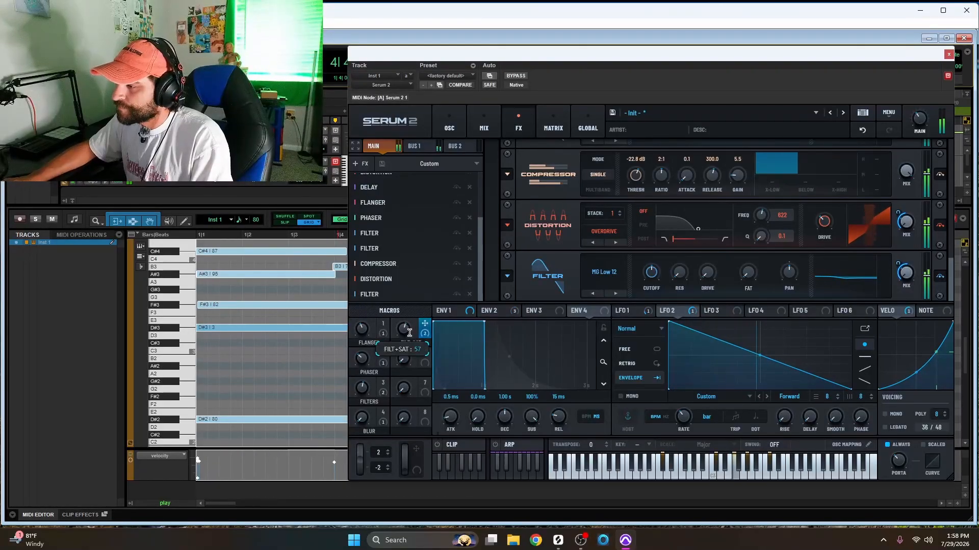
drag(364, 337, 364, 329)
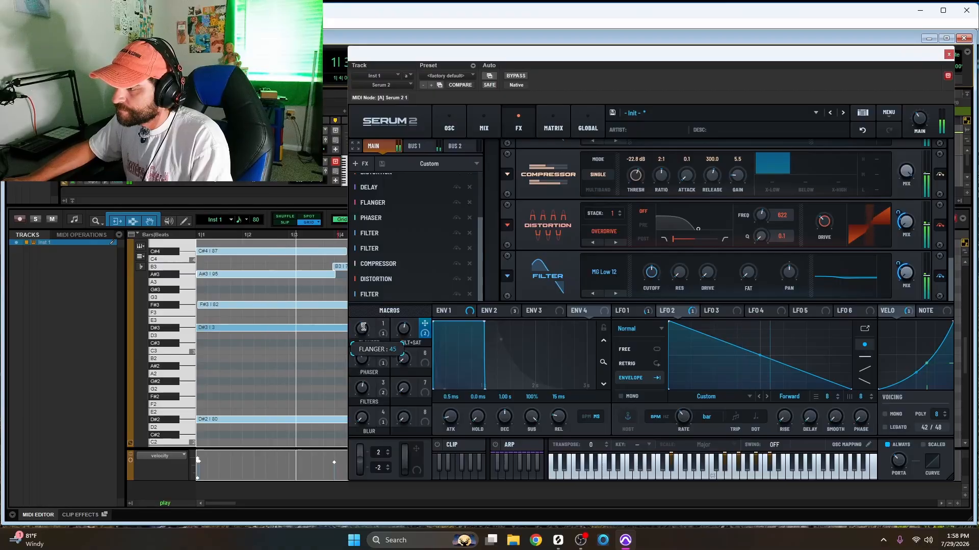
mouse_move(364, 385)
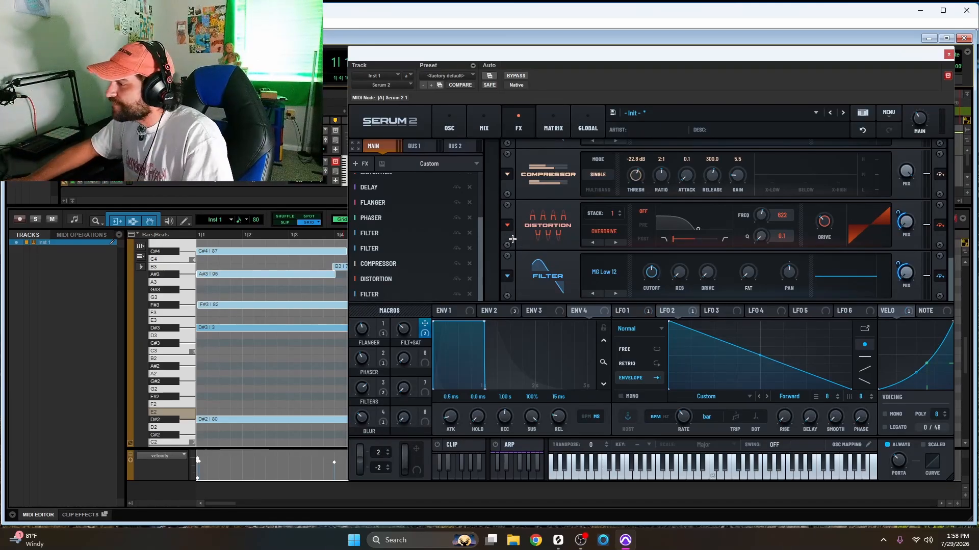
Add a Delay to the end of the effects chain and lower its mix to zero.
scroll(497, 234, up, 3)
scroll(491, 235, down, 3)
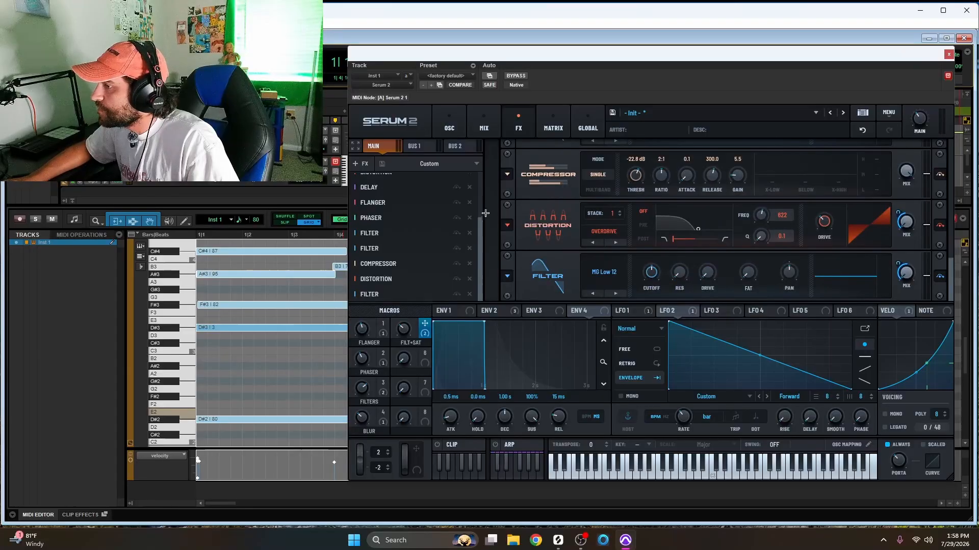
click(359, 163)
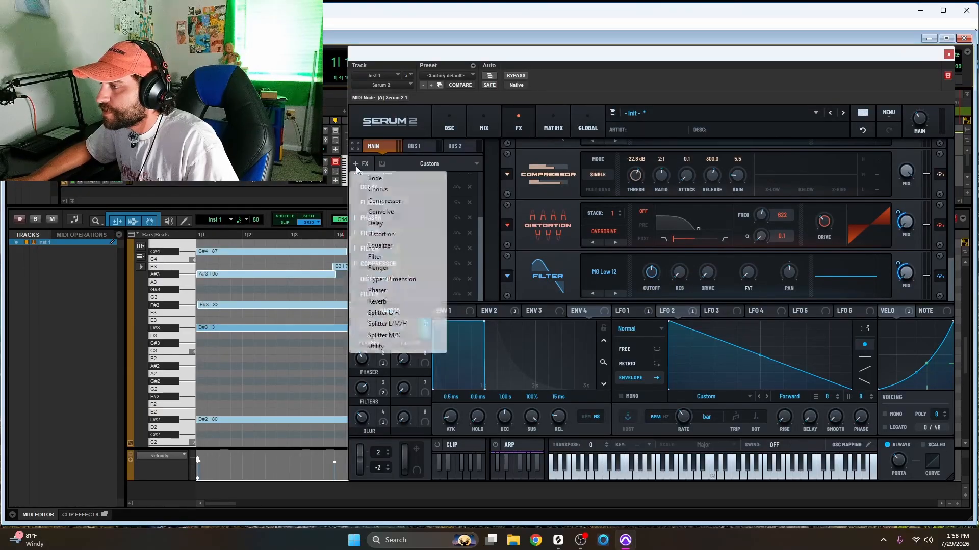
click(392, 222)
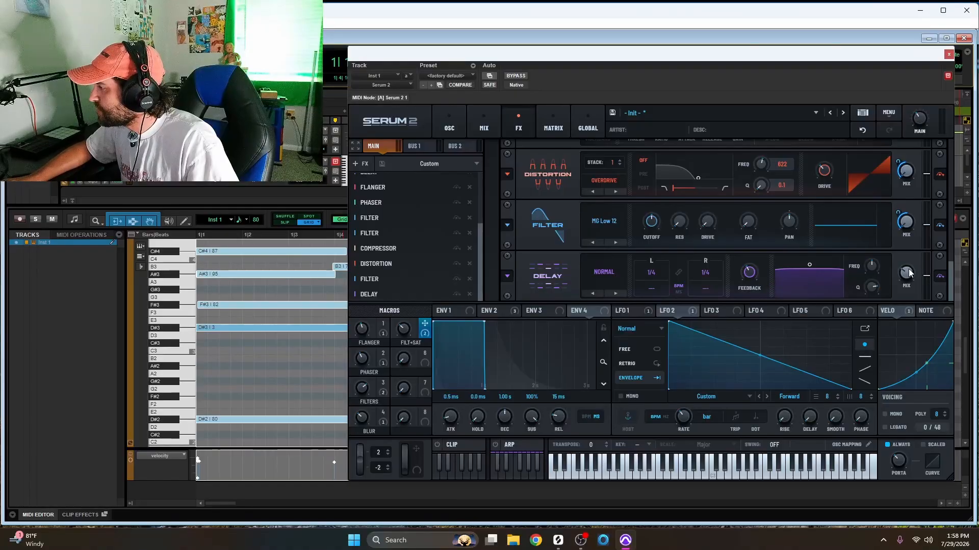
mouse_move(910, 275)
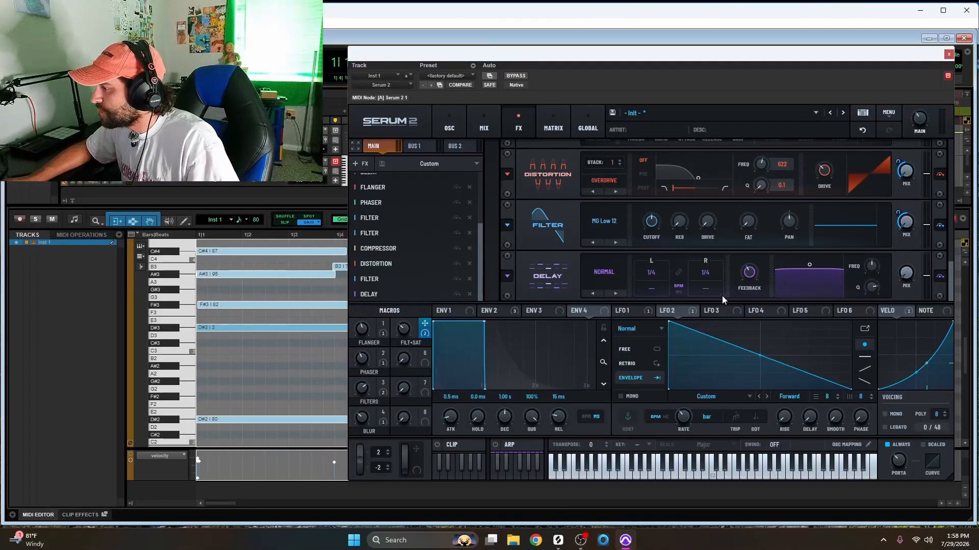
Set LFO 3 to S&H mode and briefly play the chords.
click(716, 310)
click(641, 329)
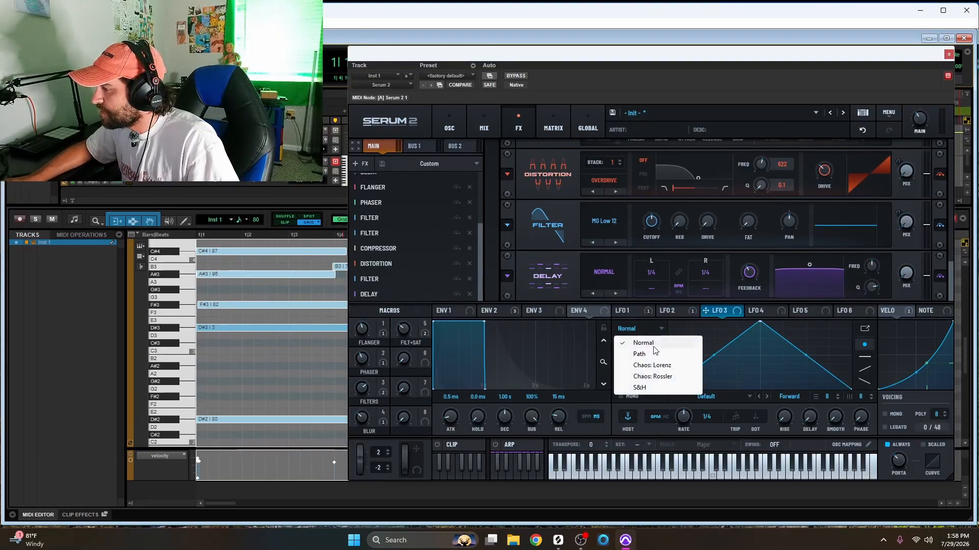
click(641, 387)
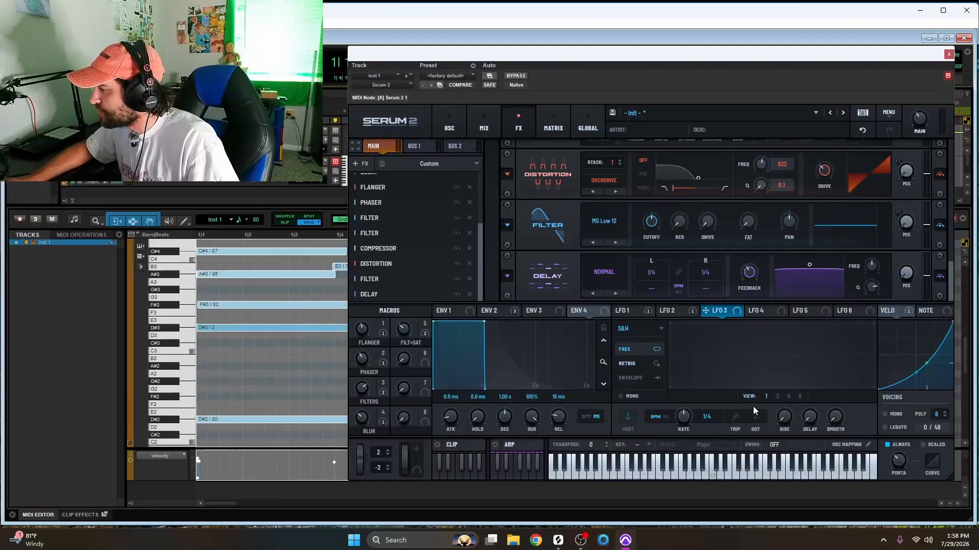
key(space)
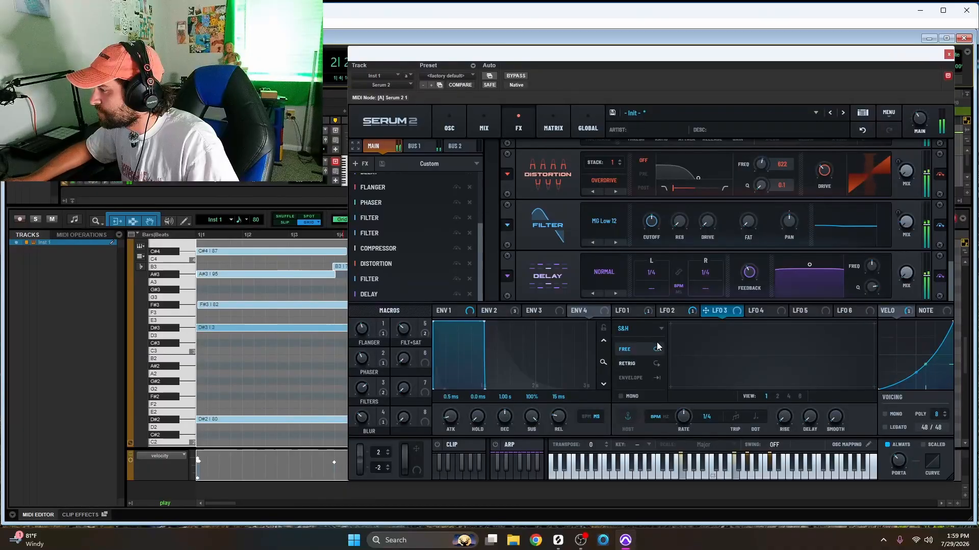
key(space)
Assign LFO 3 to the Delay's mix at 50%, and link the left and right delay times at 1/8.
drag(708, 312, 907, 277)
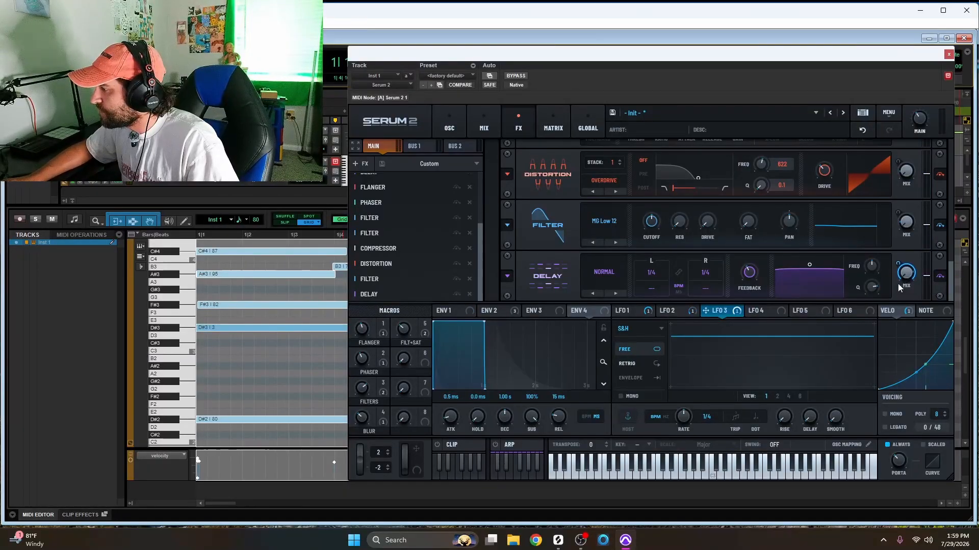
key(space)
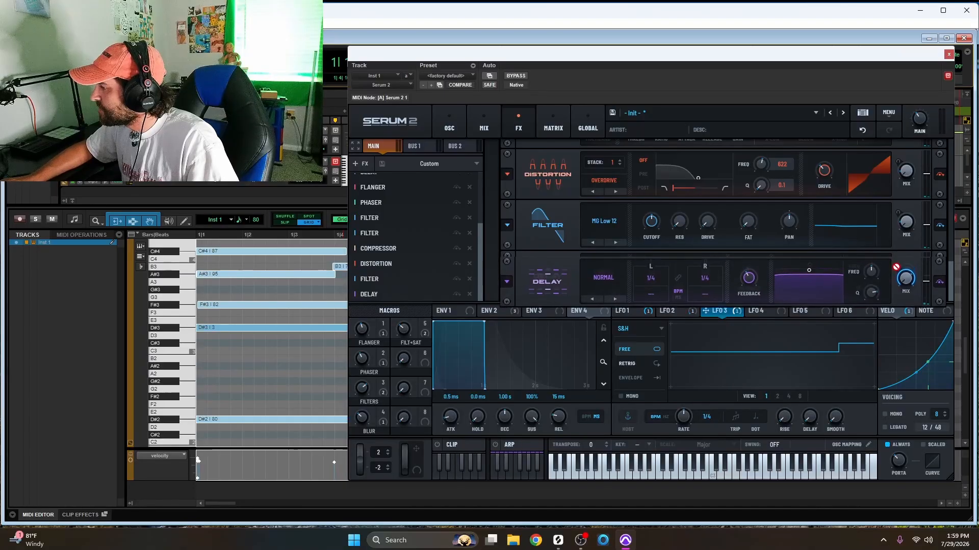
mouse_move(895, 282)
drag(894, 279, 893, 285)
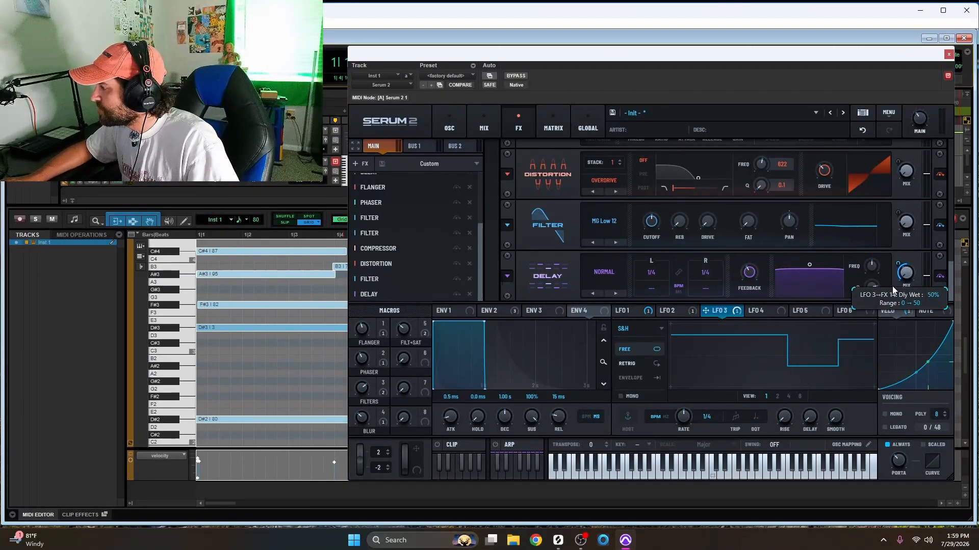
click(679, 273)
drag(649, 274, 650, 283)
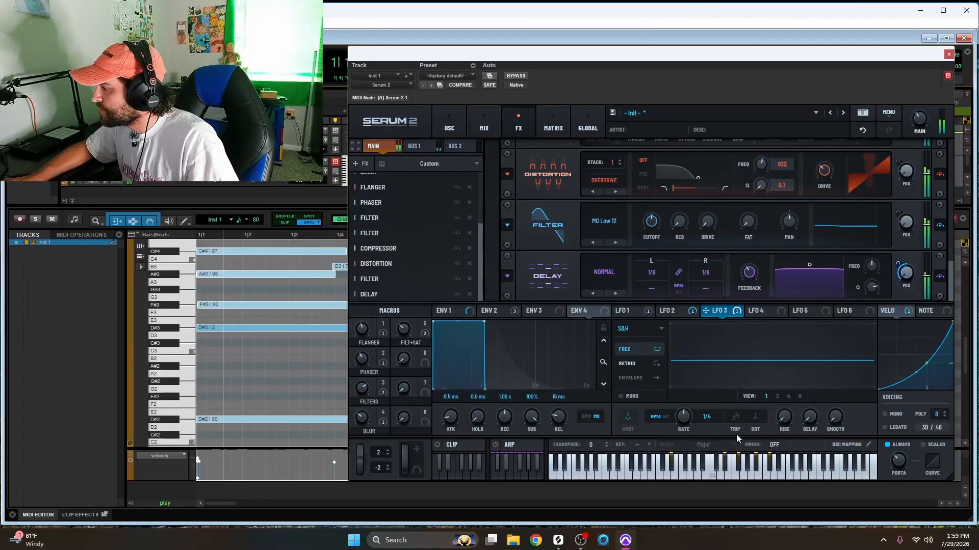
Raise LFO 3's smoothing and switch its rate to triplet timing while the chords play.
drag(835, 417, 842, 375)
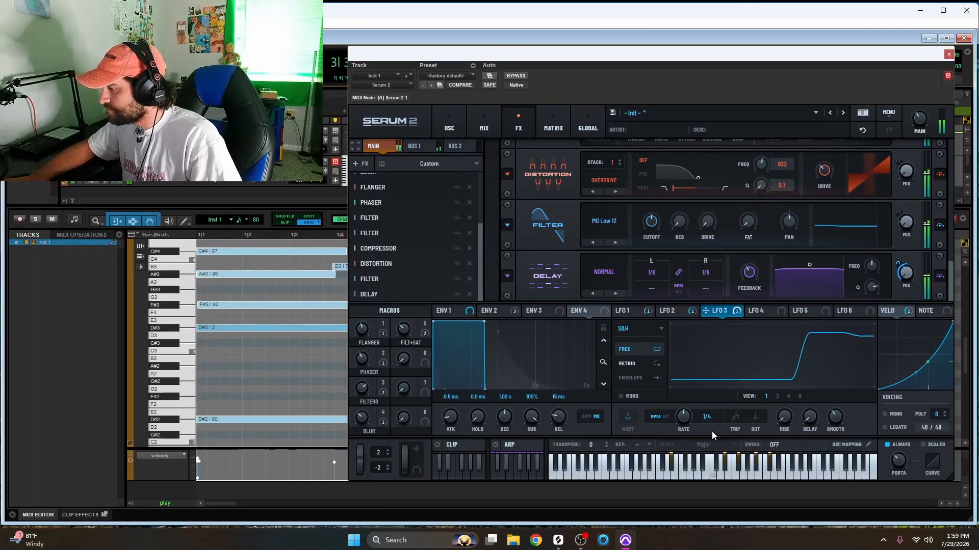
click(734, 417)
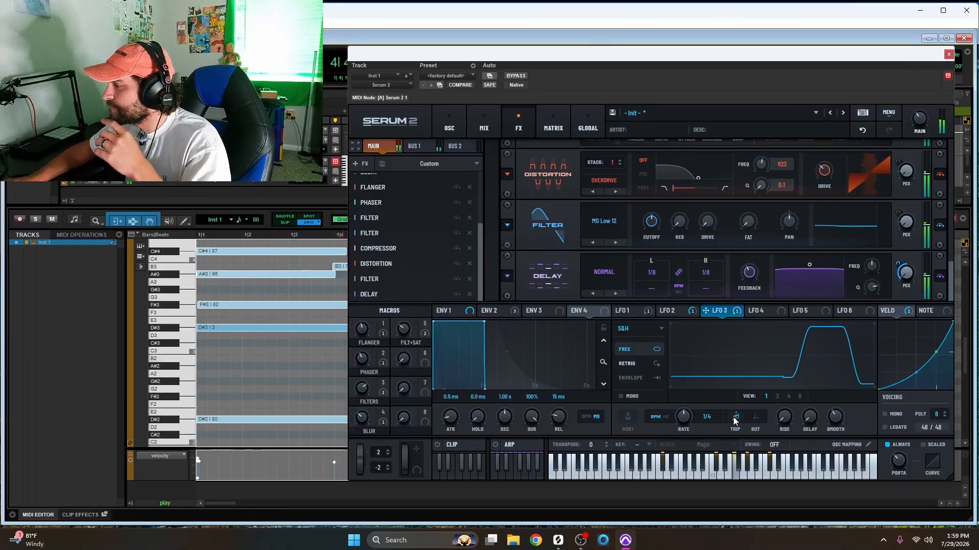
Switch LFO 3 to Retrig with a rate of 1/8 and fine-tune the Delay's mix while the chords play.
mouse_move(836, 414)
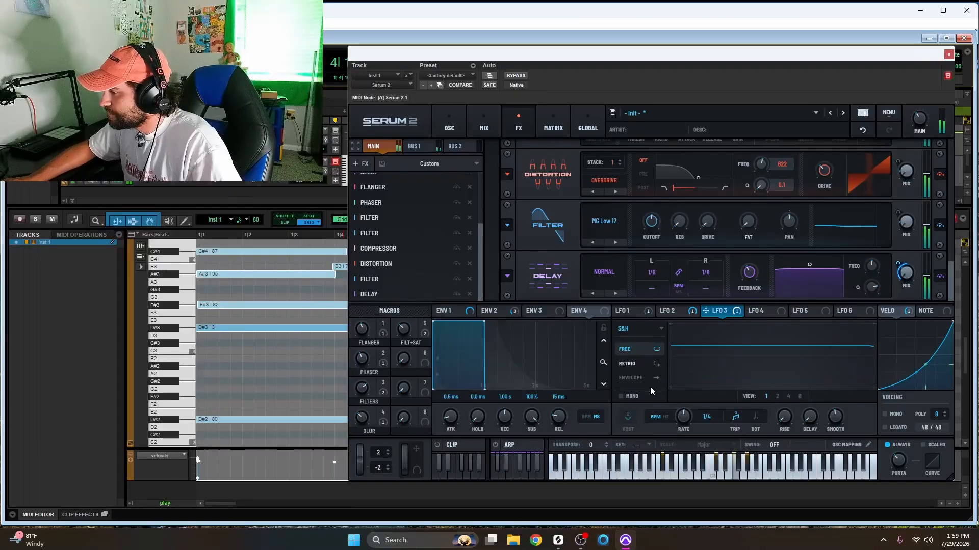
click(641, 365)
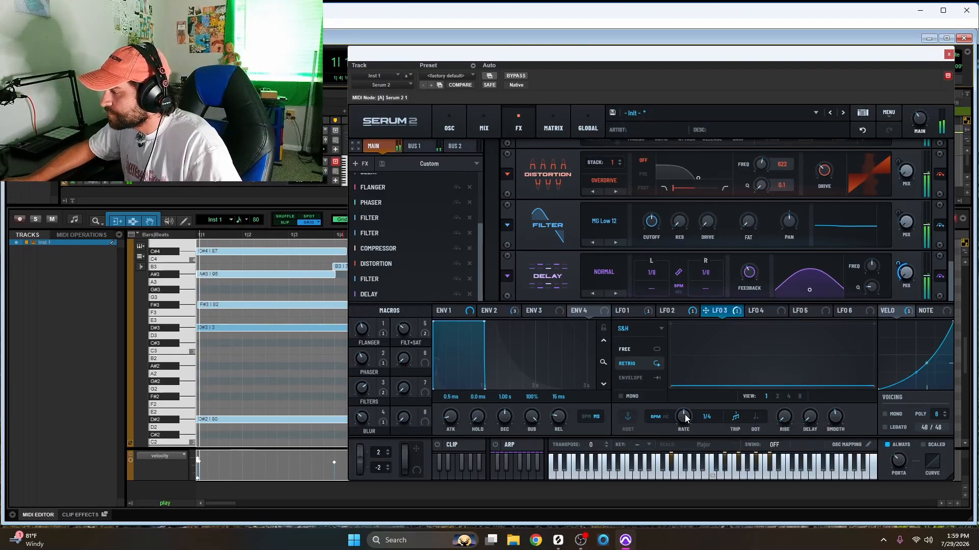
drag(684, 414, 686, 407)
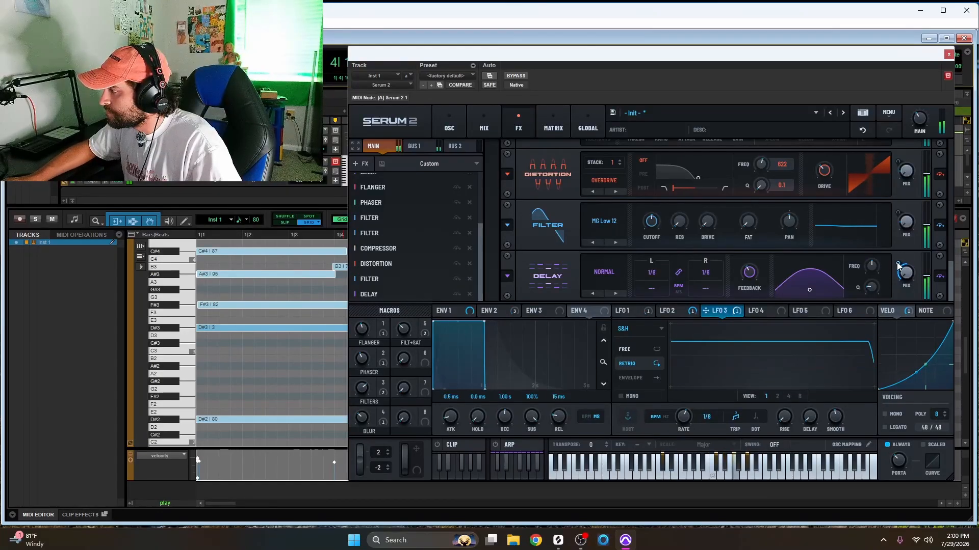
mouse_move(898, 275)
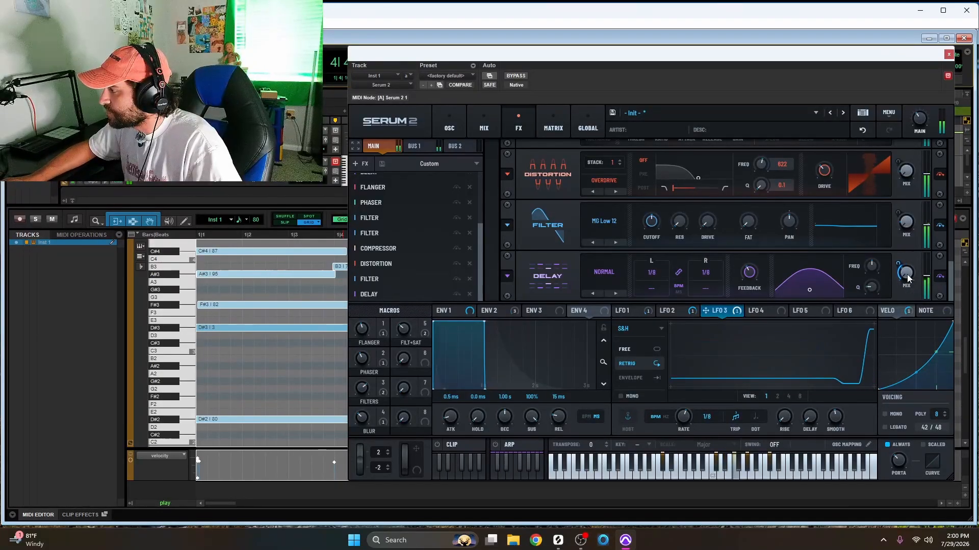
drag(905, 275, 906, 273)
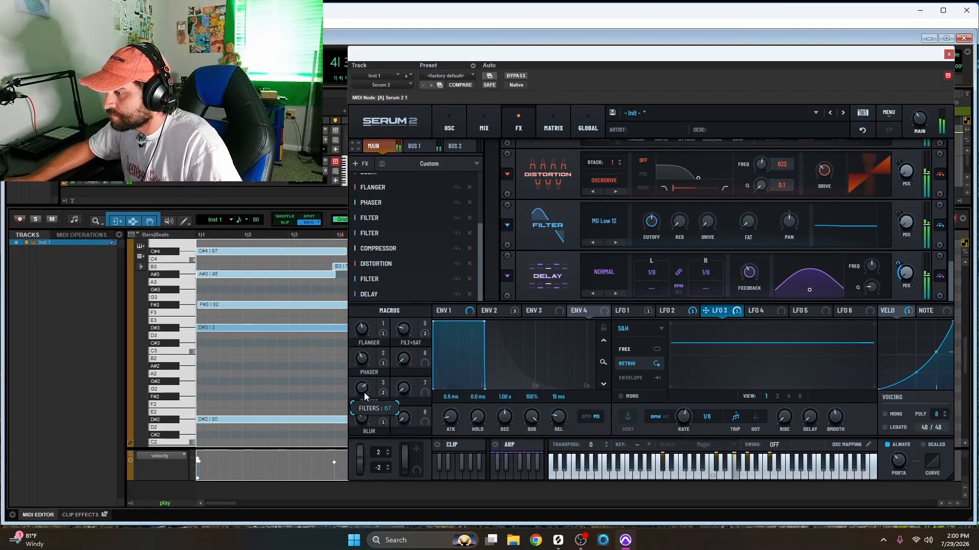
Lower the Filters and Phaser macros and set the Filt+Sat macro to 12 while listening to the chords.
mouse_move(364, 391)
mouse_down()
mouse_move(362, 420)
mouse_move(364, 398)
mouse_up()
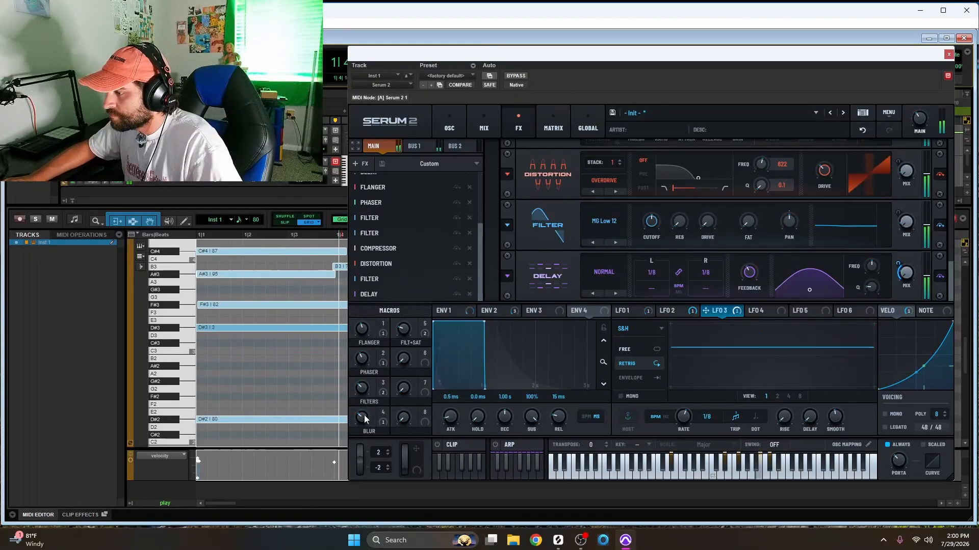
drag(404, 330, 405, 337)
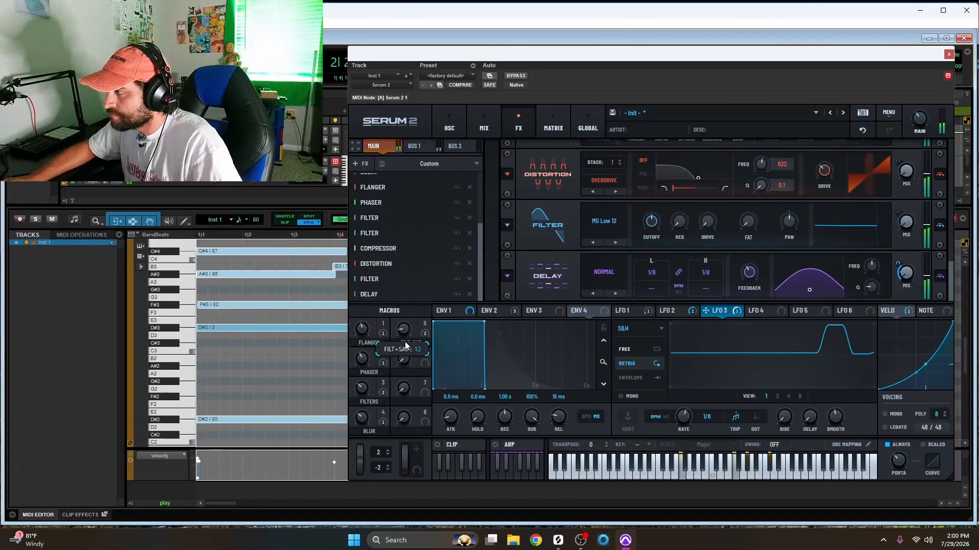
mouse_move(360, 334)
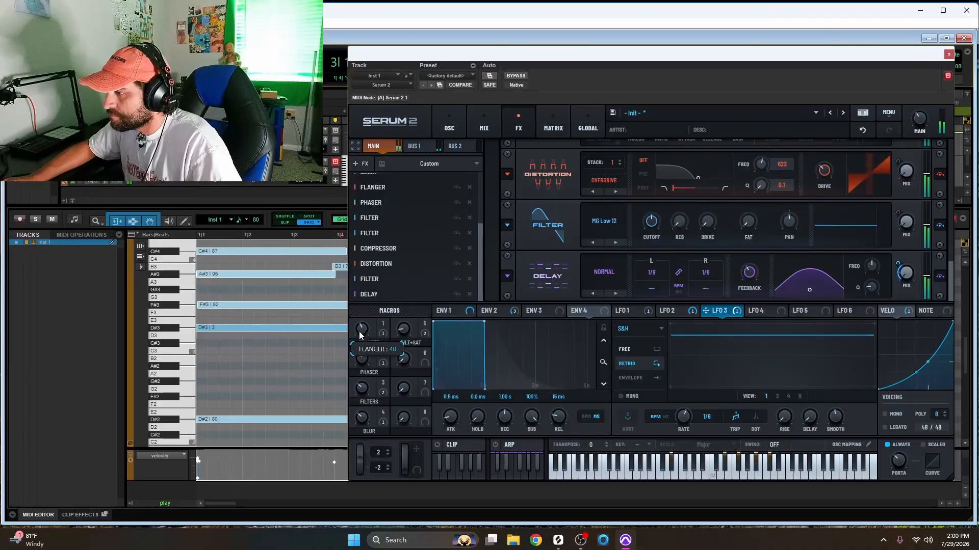
drag(364, 360, 364, 371)
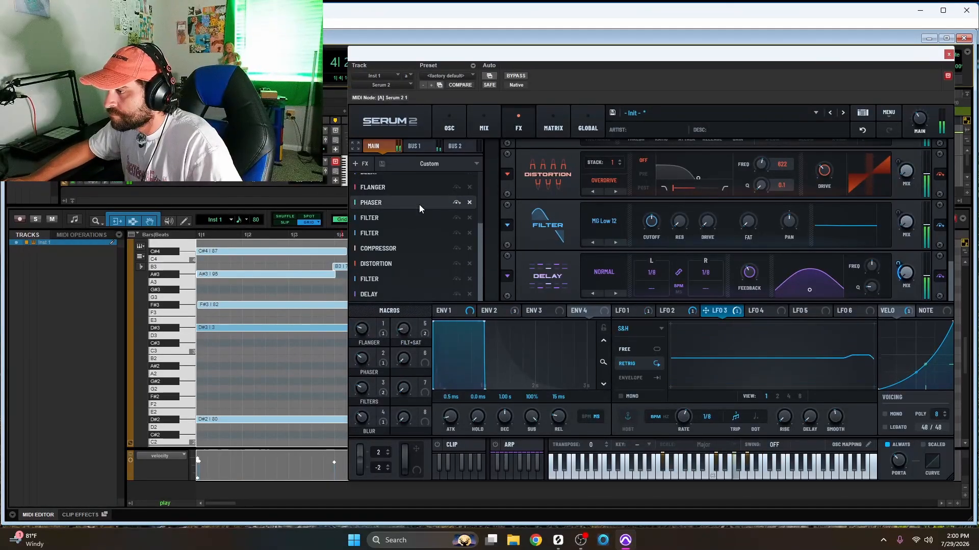
Add an Equalizer at the end of the effects chain, with low gain -12.2 dB and the high band at 1024 Hz, Q 45, -5.3 dB.
click(358, 163)
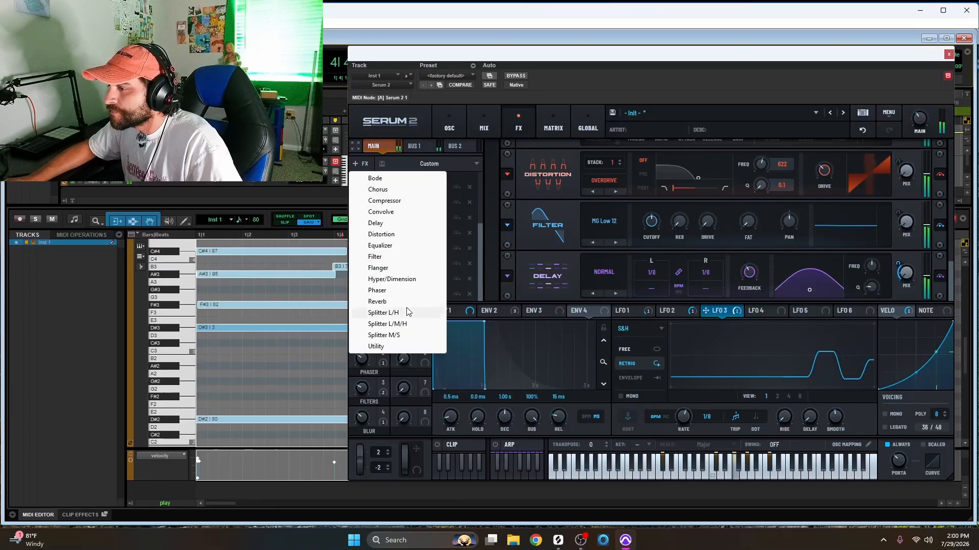
click(386, 246)
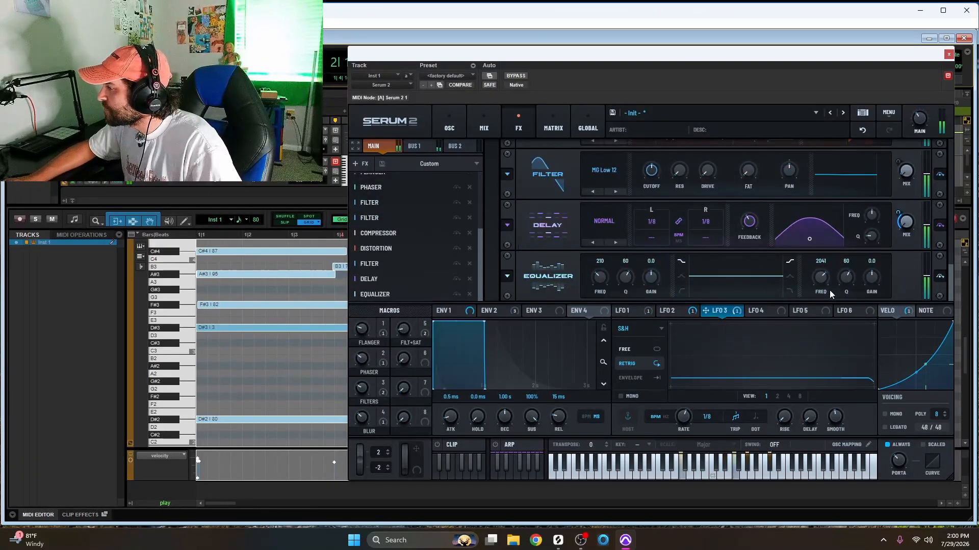
drag(869, 275, 823, 292)
drag(650, 278, 648, 306)
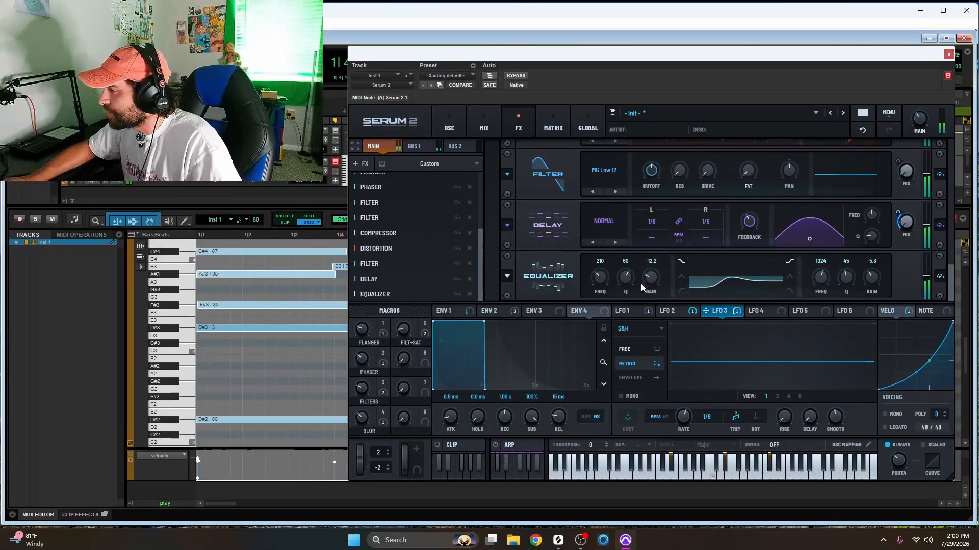
Turn the Equalizer's low band into a low cut at 418 Hz with Q 40 and -8.8 dB gain, and set the high gain to -1.5 dB.
drag(601, 276, 601, 278)
click(679, 289)
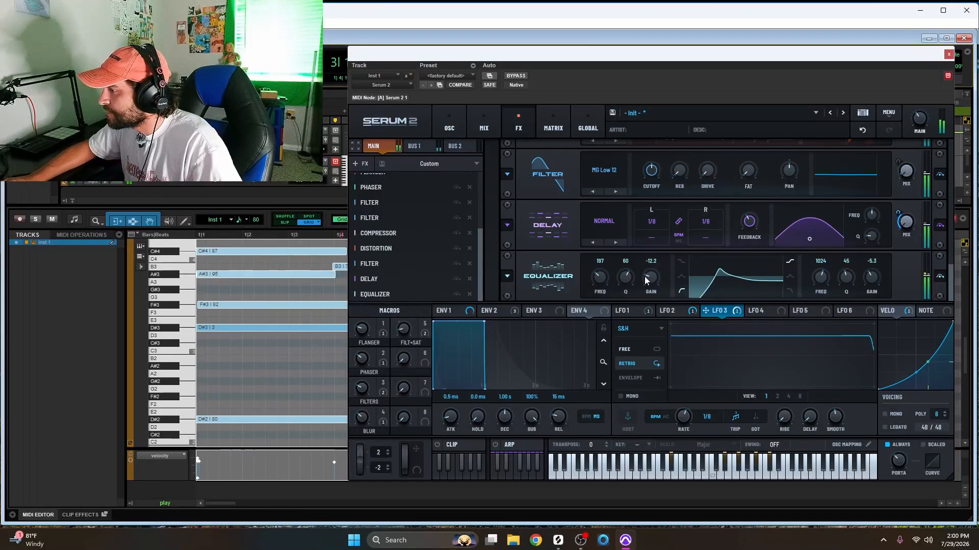
drag(601, 276, 626, 293)
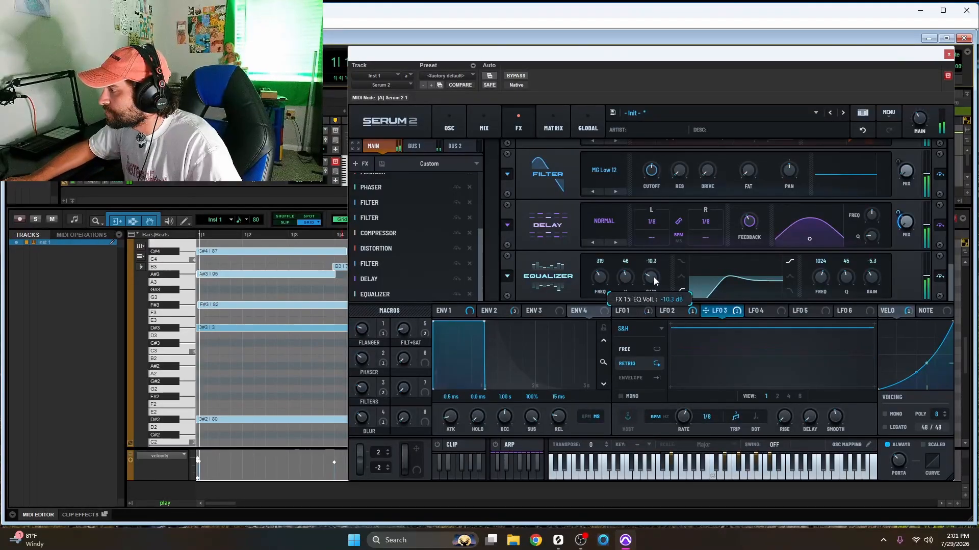
drag(655, 274, 601, 273)
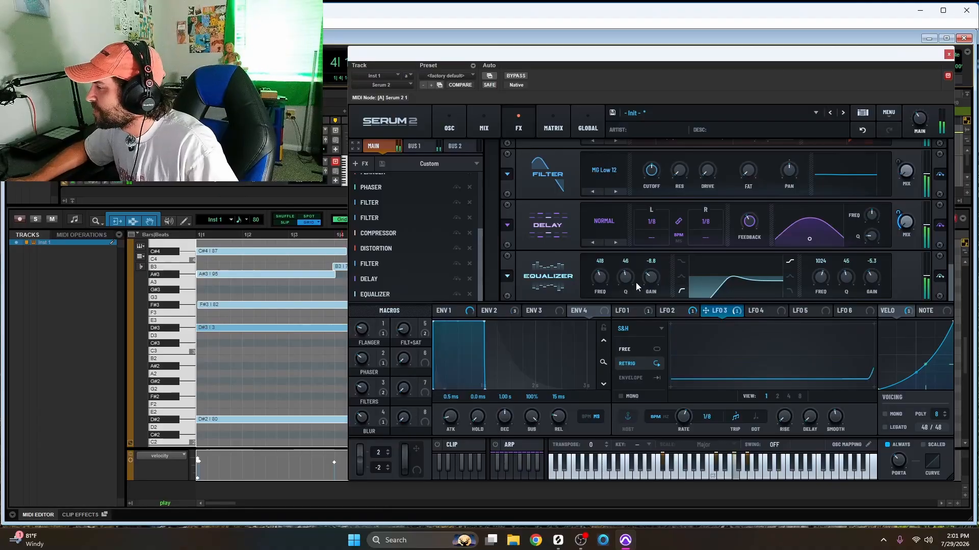
drag(629, 275, 629, 281)
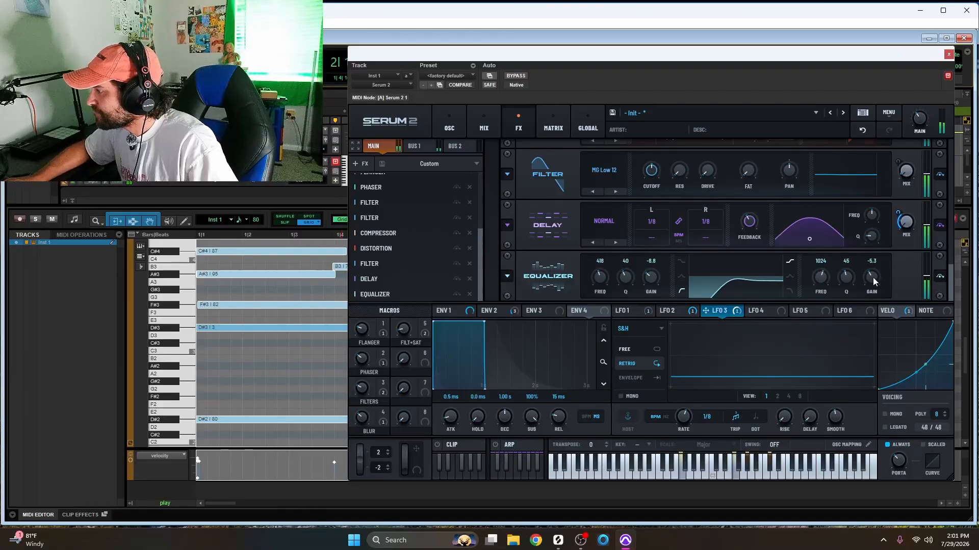
scroll(873, 277, up, 4)
scroll(874, 274, up, 1)
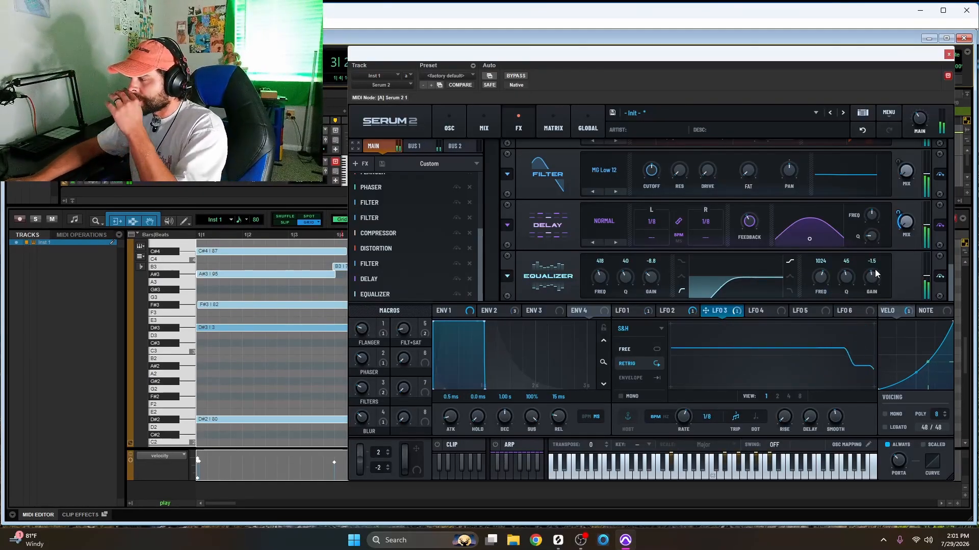
Add a Compressor after the Equalizer with a threshold of -25.4 dB and a gain of 4.6 dB.
click(359, 163)
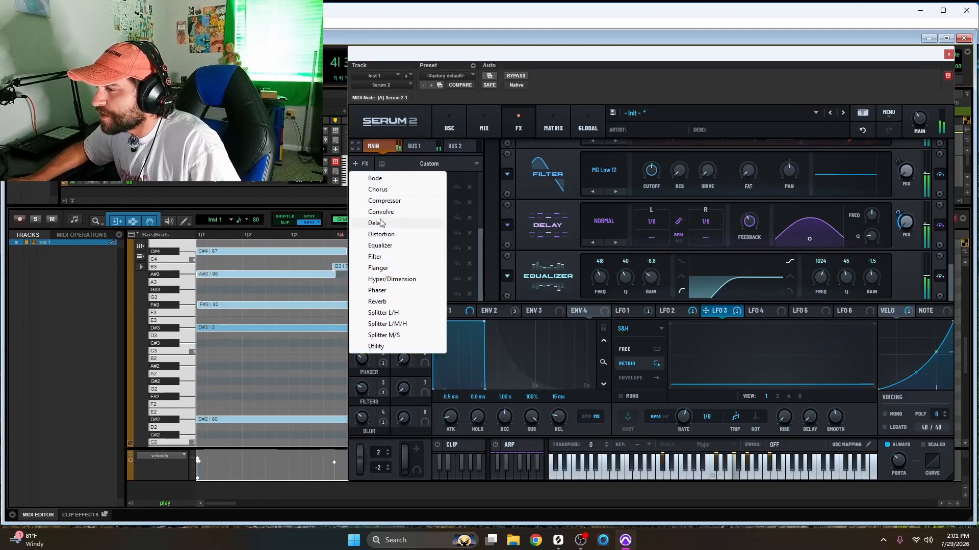
drag(430, 200, 433, 206)
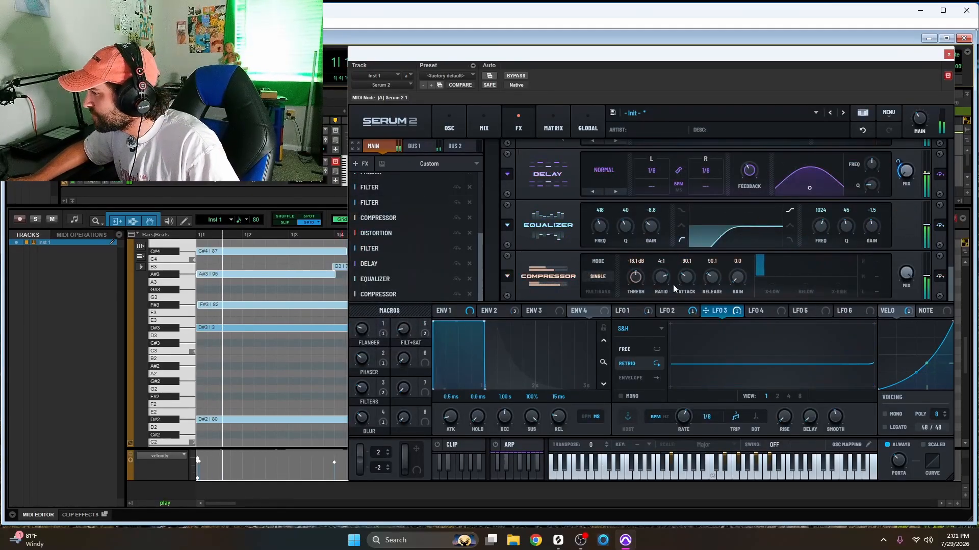
drag(636, 274, 641, 270)
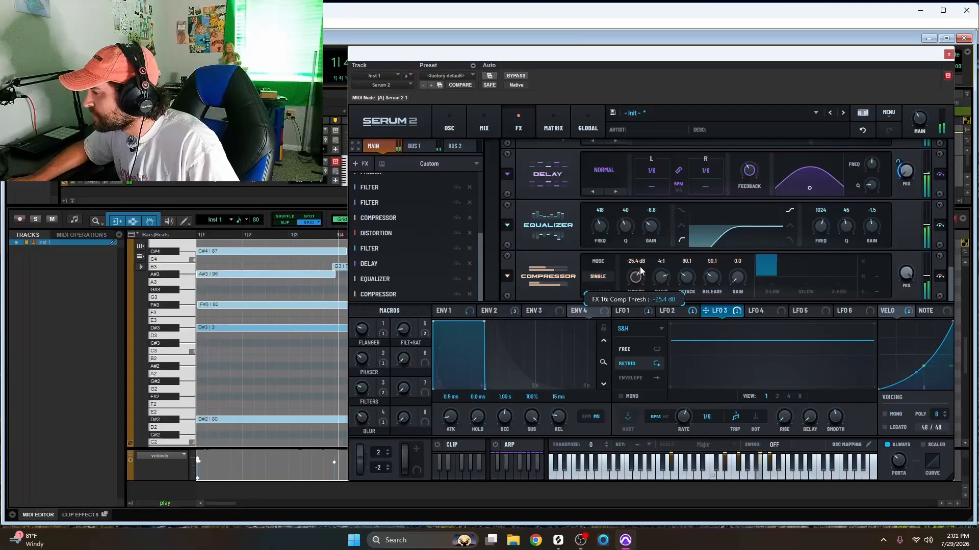
drag(740, 274, 748, 266)
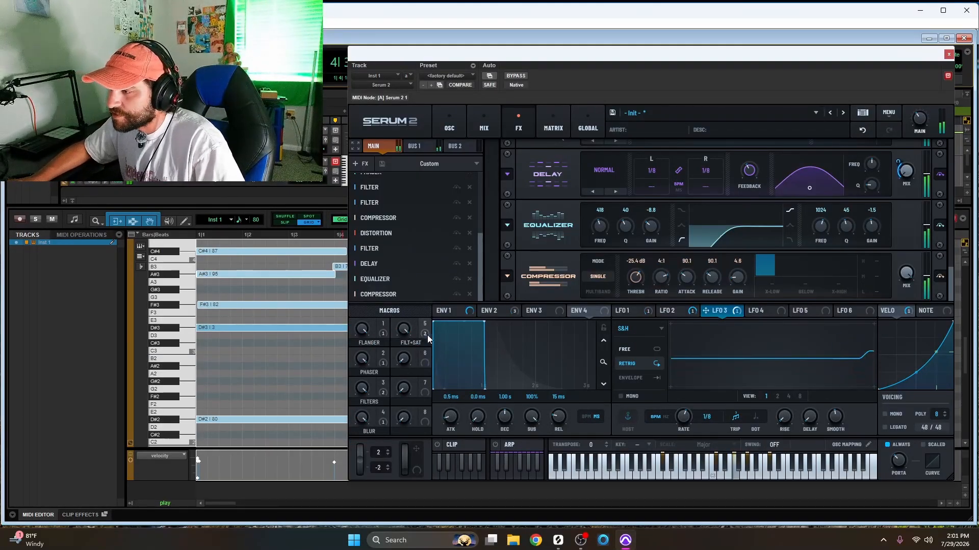
Audition the Filt+Sat macro and turn the Blur macro down while the chords play.
mouse_move(427, 334)
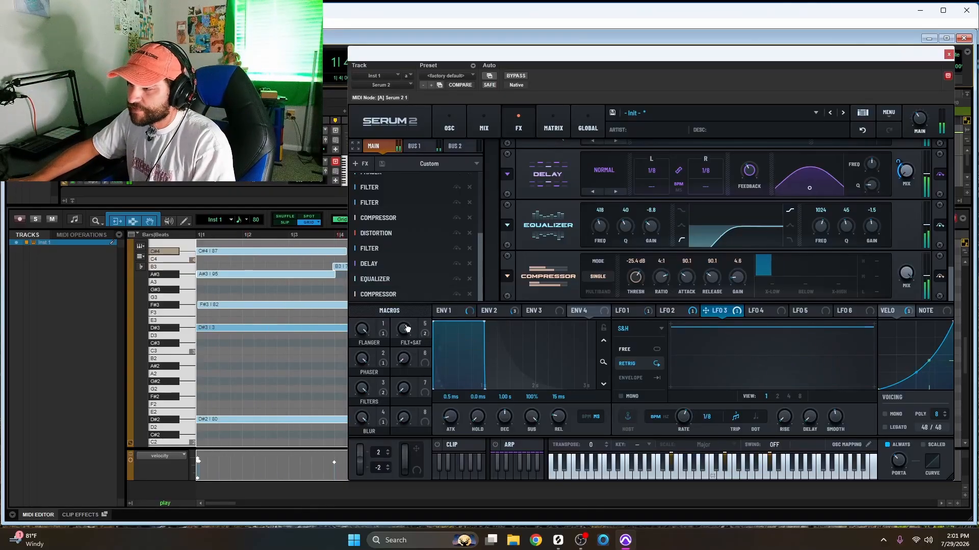
mouse_move(403, 345)
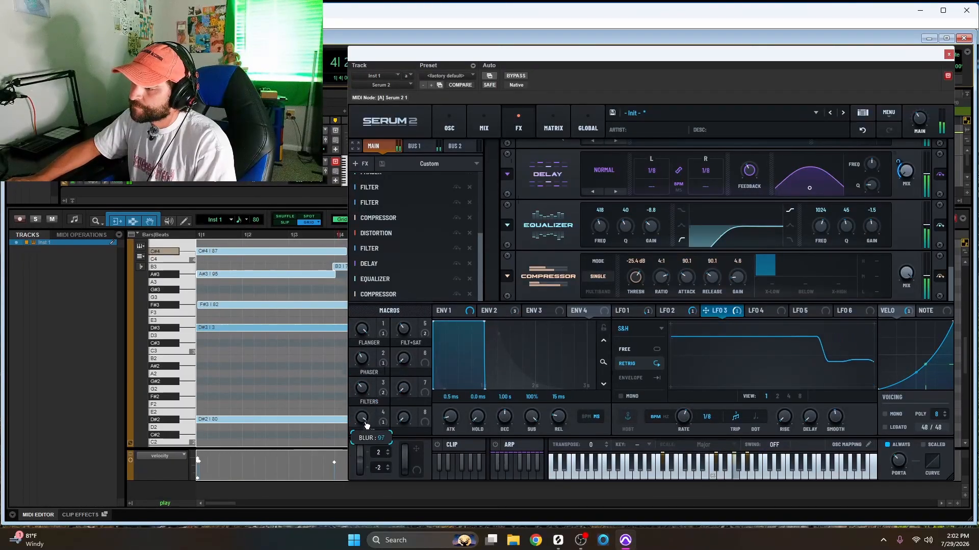
drag(365, 424, 361, 490)
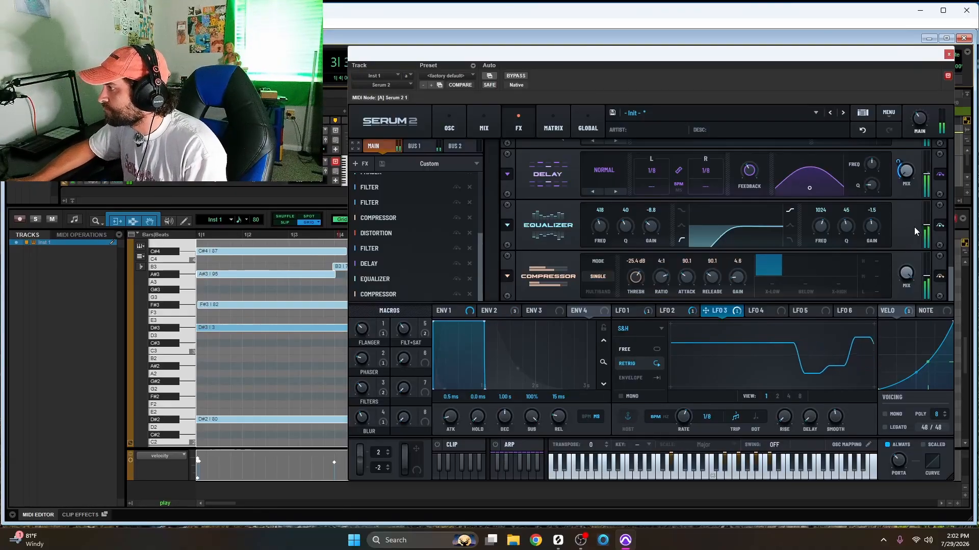
Set the linked left and right times of the last Delay to 1/2 and check the neighbouring effects.
drag(655, 173, 657, 163)
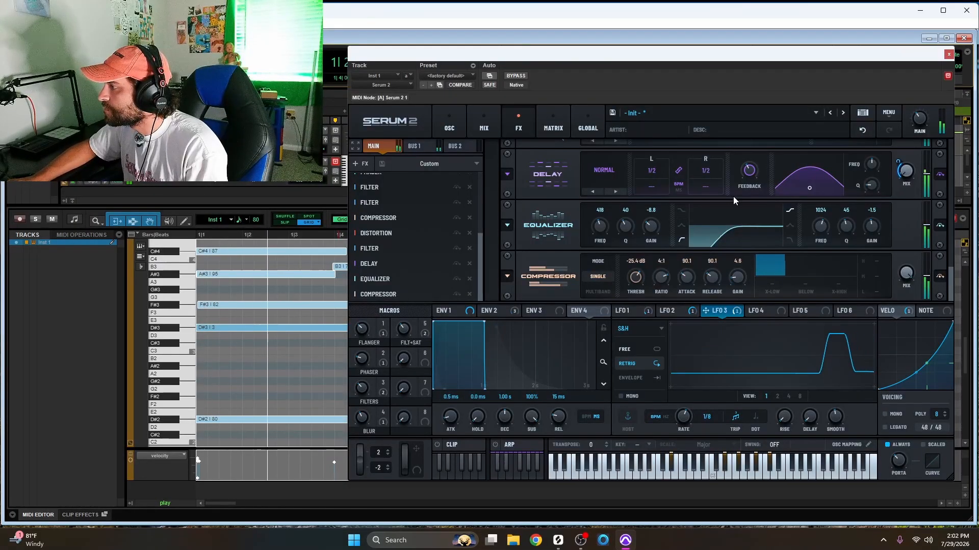
mouse_move(749, 187)
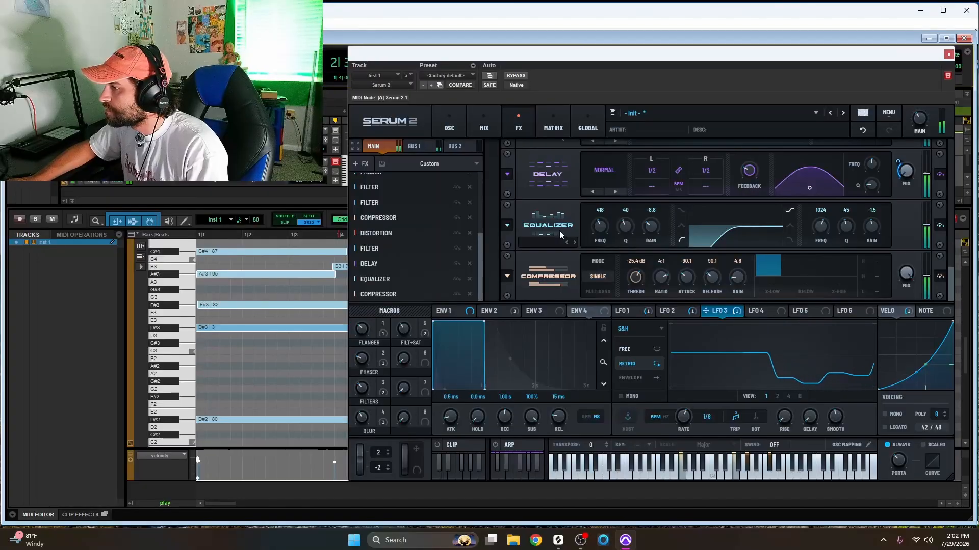
scroll(498, 230, up, 2)
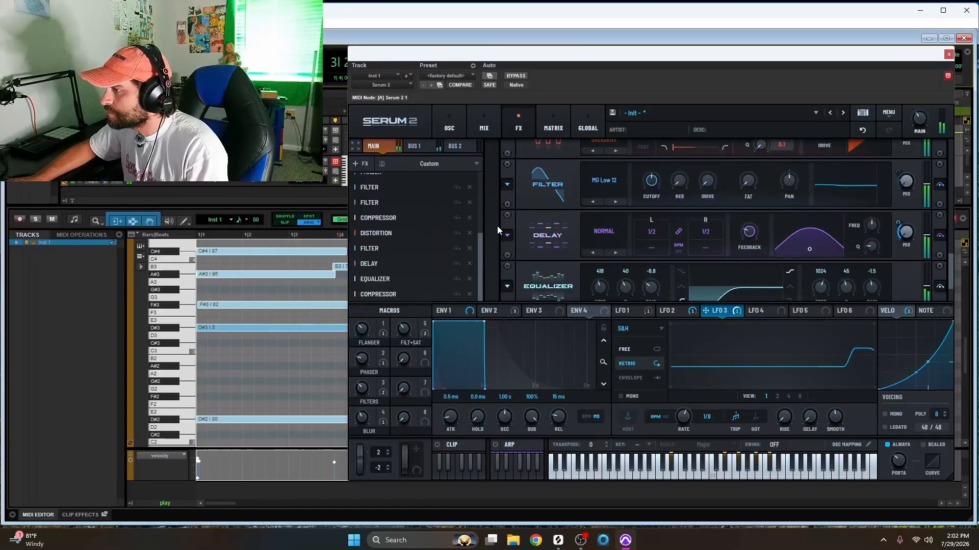
scroll(497, 226, down, 2)
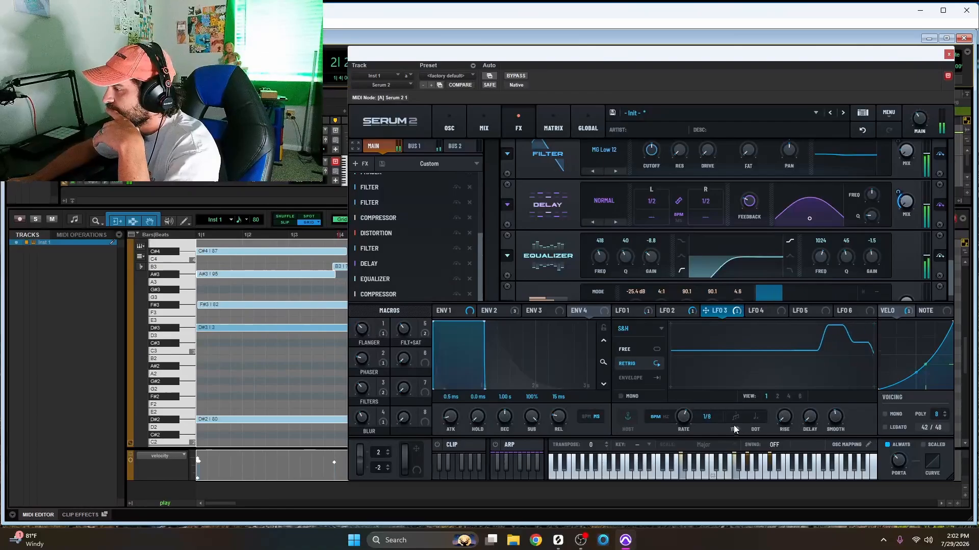
Review LFO 2, LFO 1 and Env 2, then set Env 1's sustain to -3.8 dB and its decay to 663 ms.
click(672, 312)
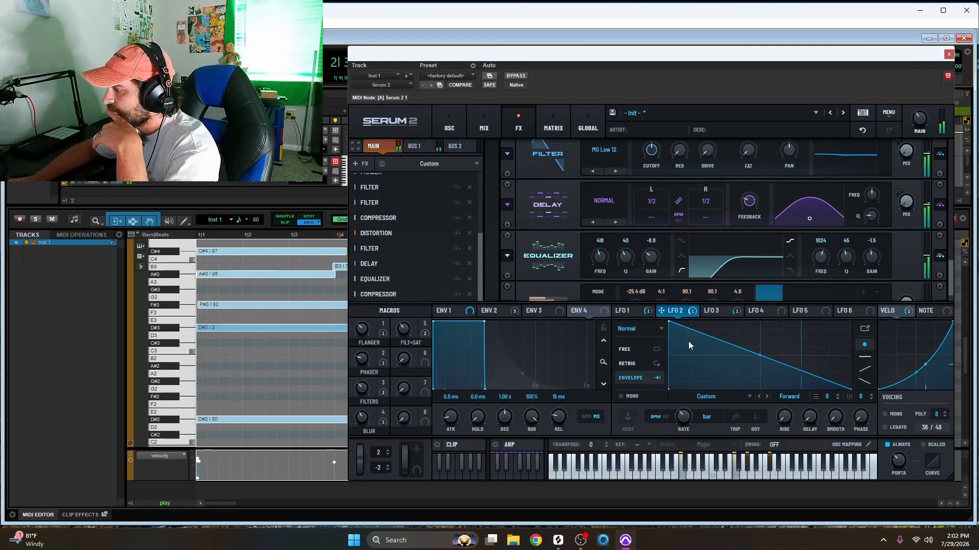
click(634, 312)
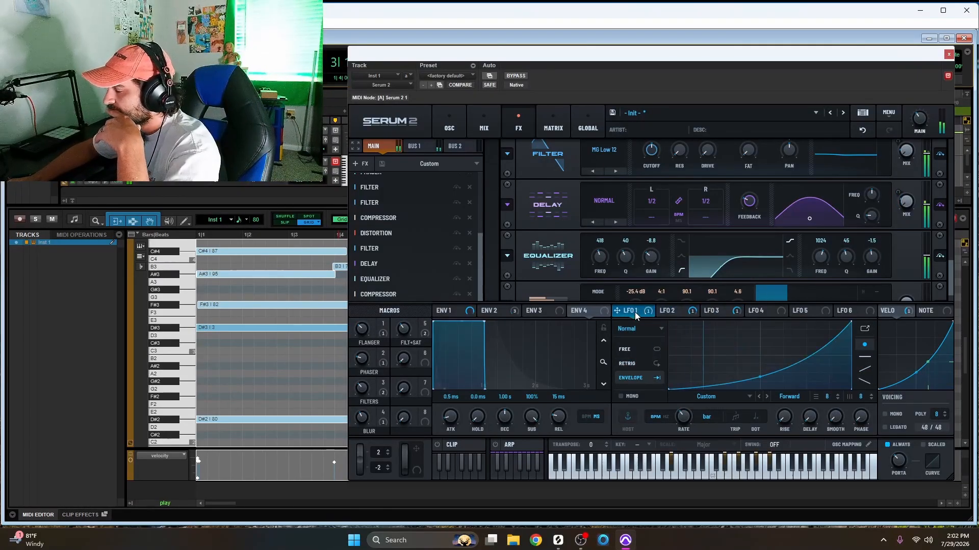
click(492, 312)
click(451, 312)
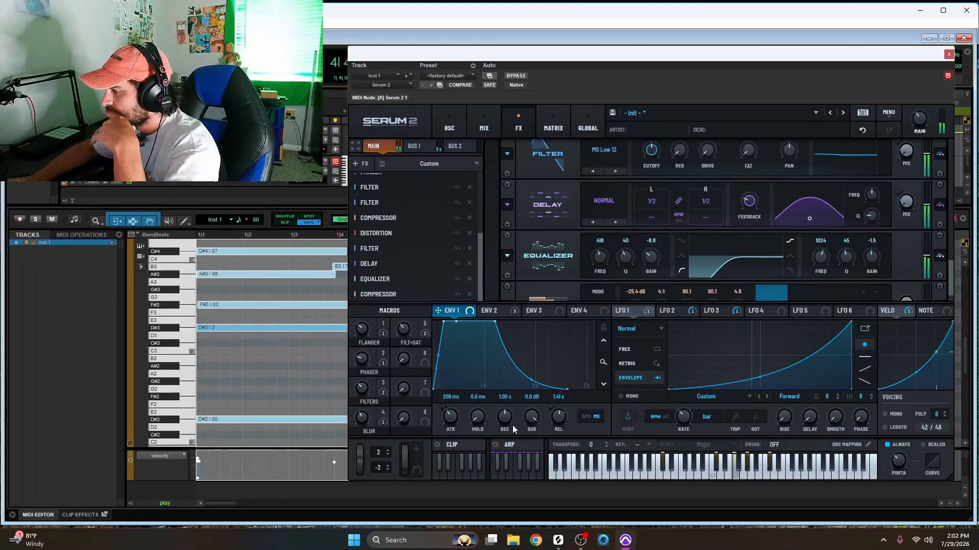
drag(531, 417, 526, 437)
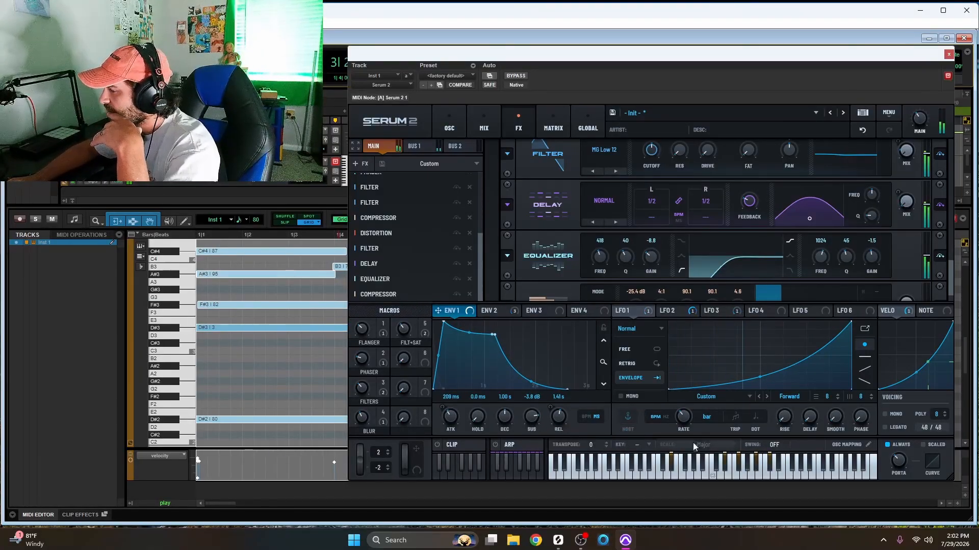
drag(504, 415, 504, 423)
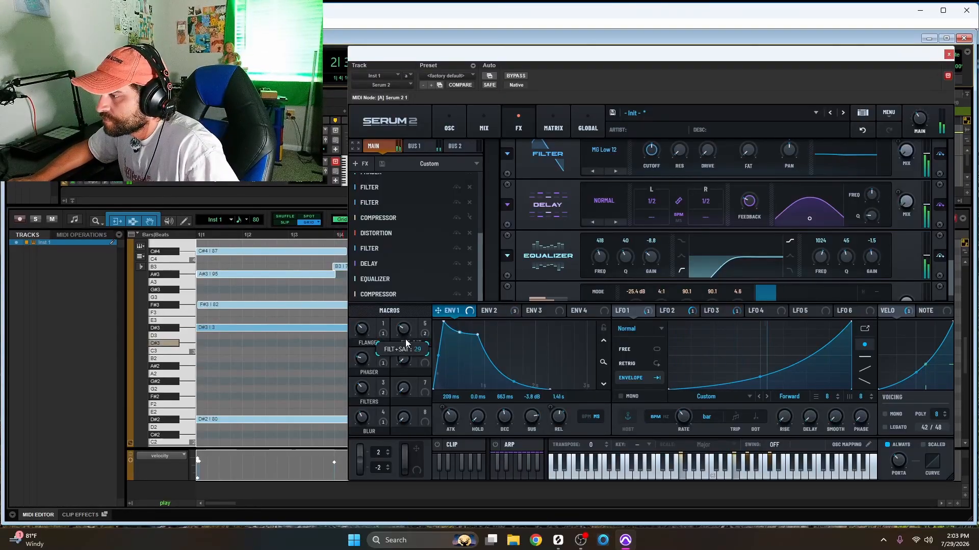
Go to the Compressor at the end of the effects chain and lower its mix slightly.
click(397, 293)
drag(907, 275, 905, 290)
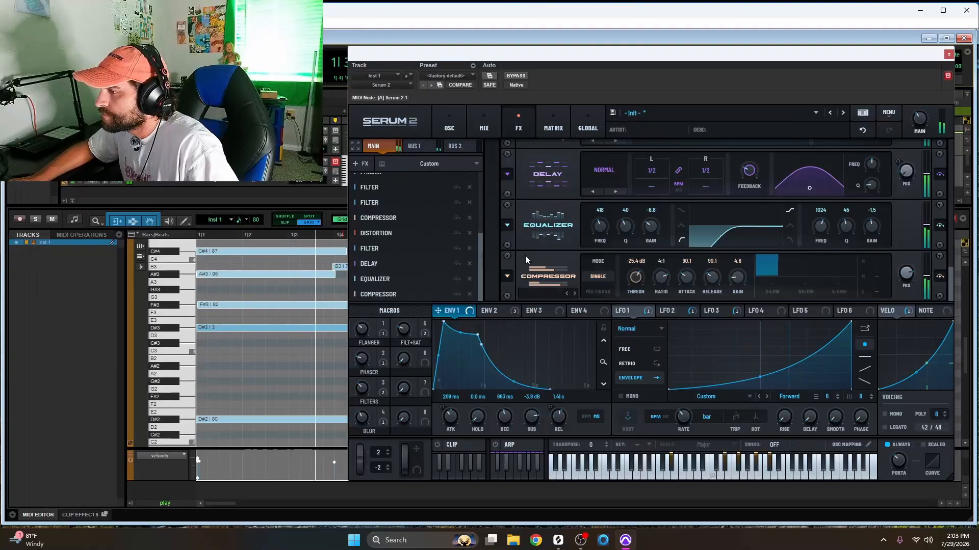
Look back through the main effects chain and check the Bus 2 effects.
scroll(480, 225, up, 2)
scroll(480, 224, up, 2)
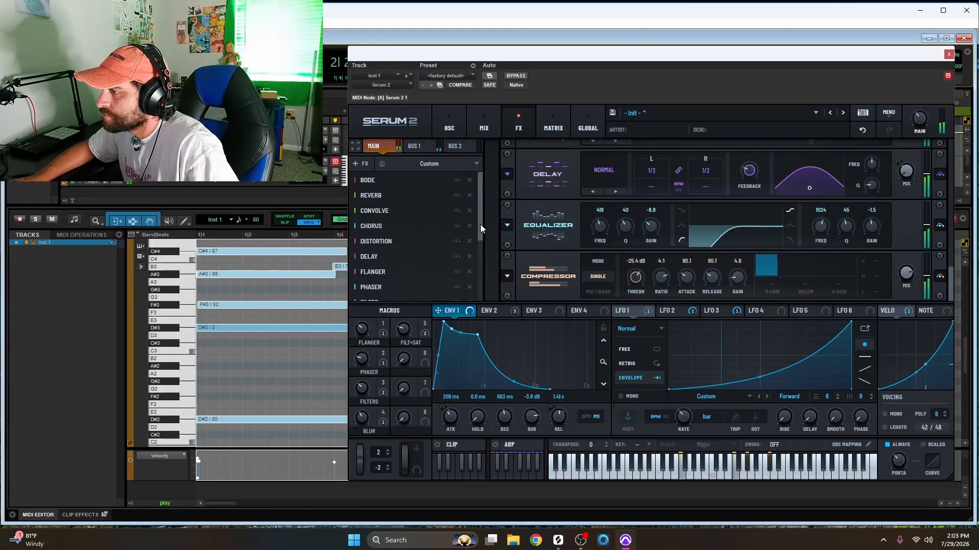
click(456, 146)
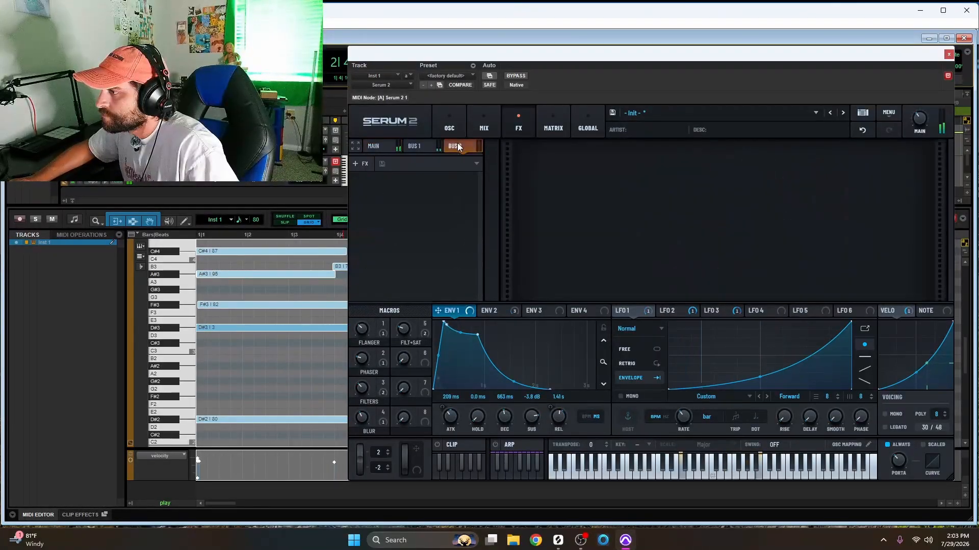
Turn off oscillators A, B and C, and bring back the cello, choir and violin layers one at a time to audition them.
click(462, 116)
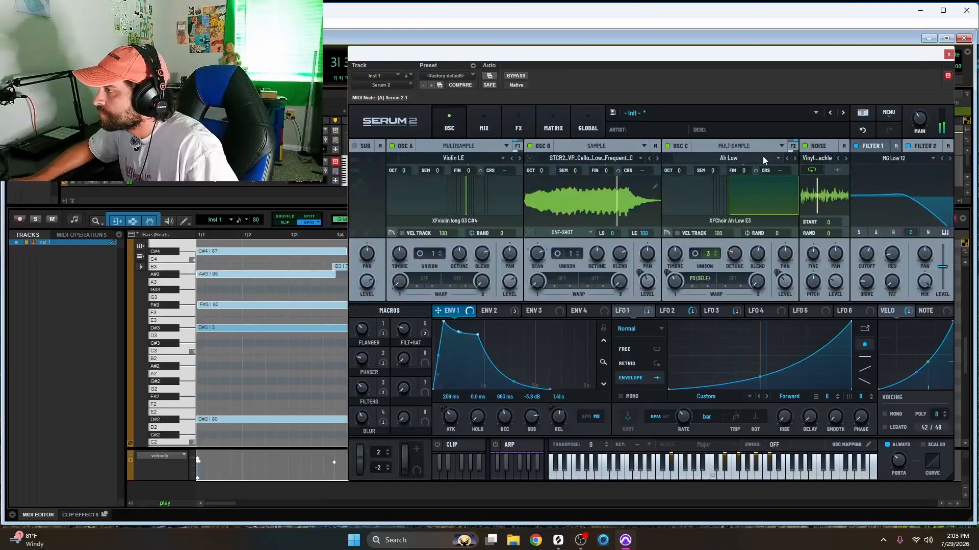
click(530, 146)
click(402, 146)
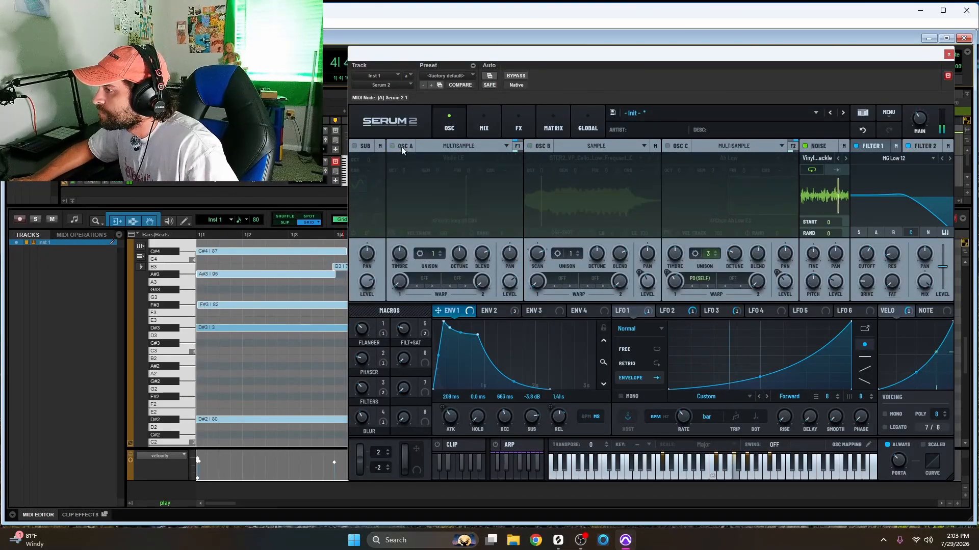
click(541, 146)
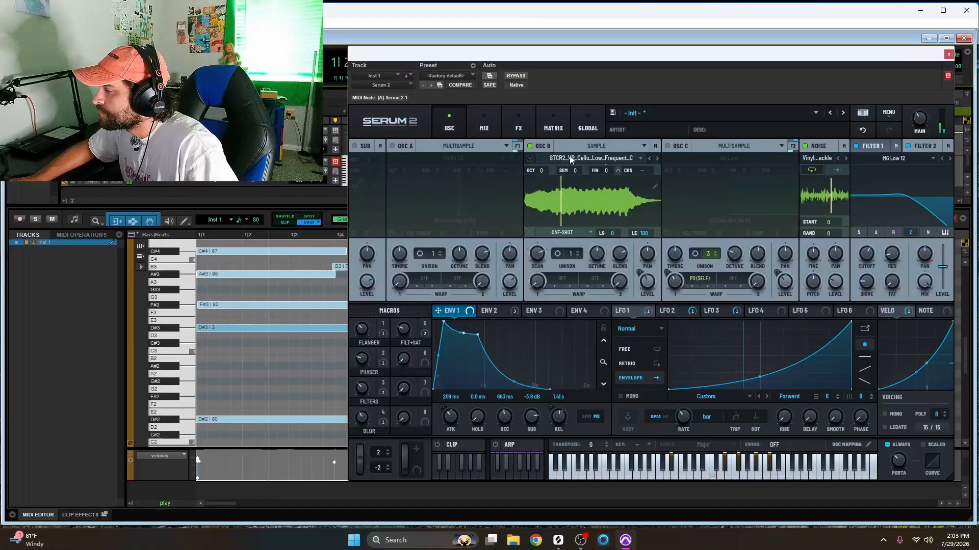
click(676, 147)
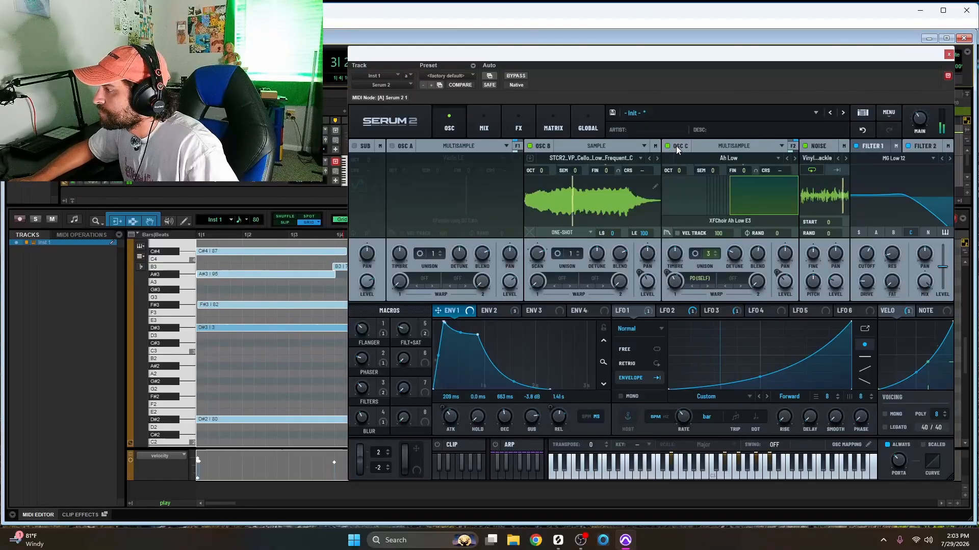
click(400, 147)
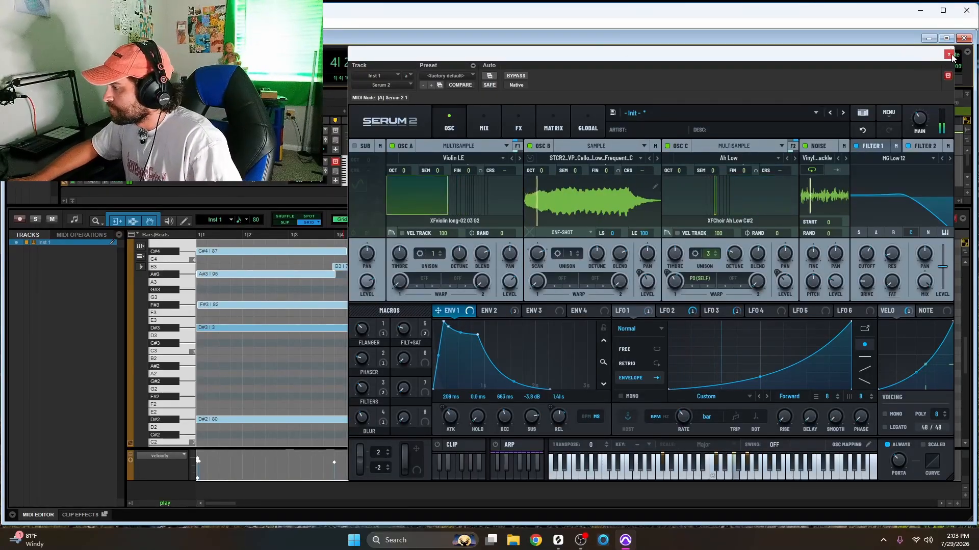
Save the preset as "SDS EPISODE3 - HangingByAString" in the SOUNDDESIGNSUNDAY folder.
click(612, 112)
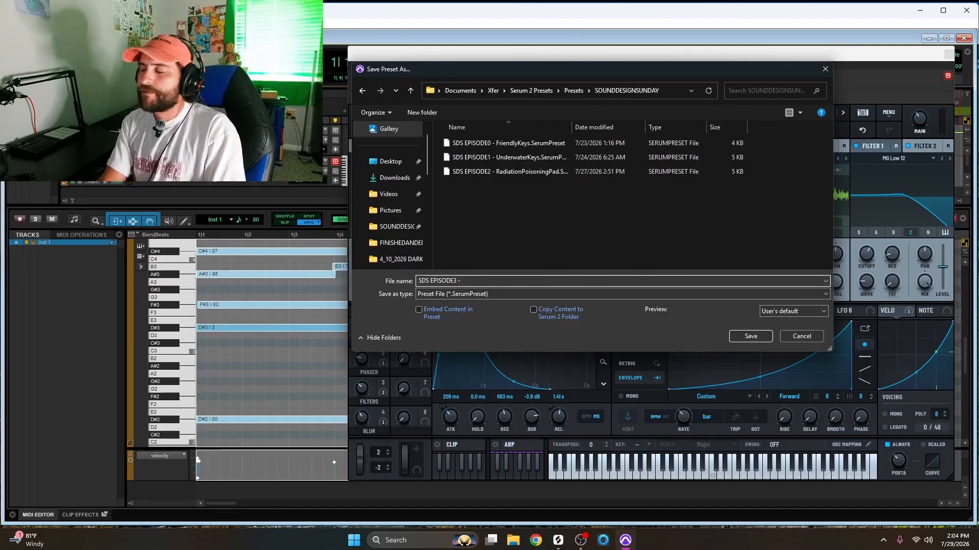
text(Hang)
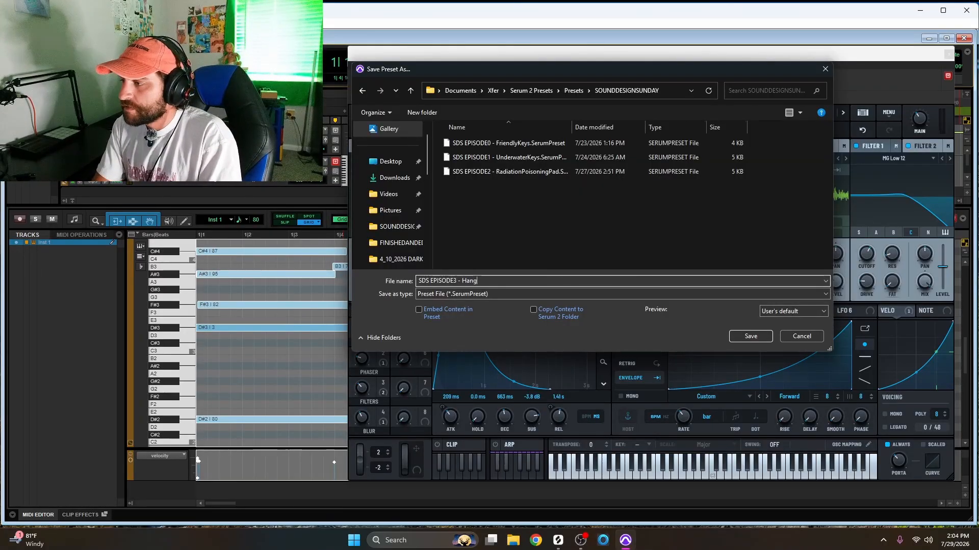
text(ingBy)
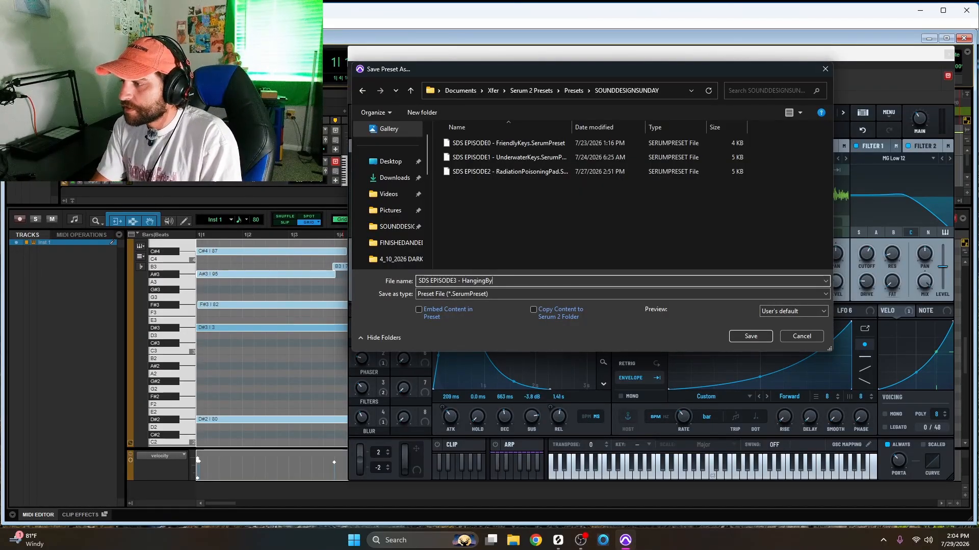
text(AS)
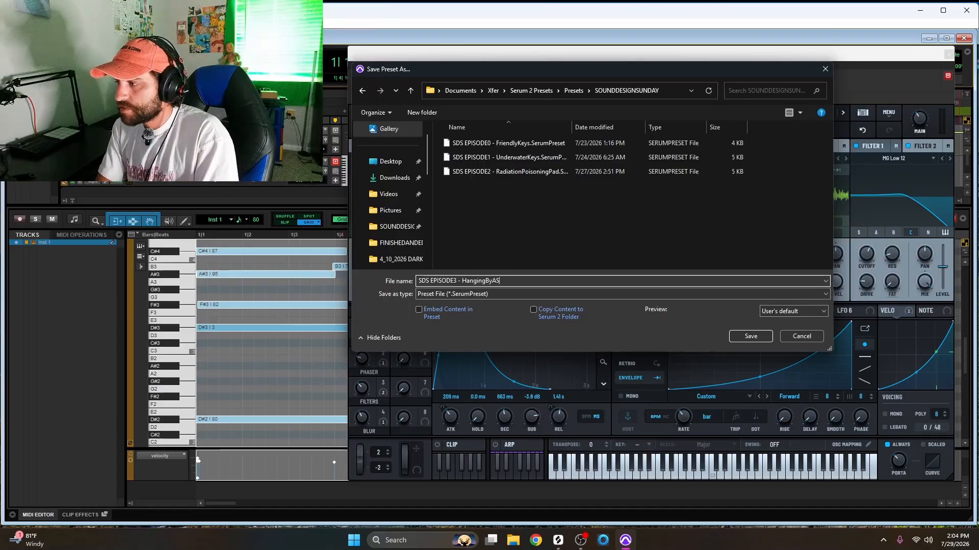
text(tring)
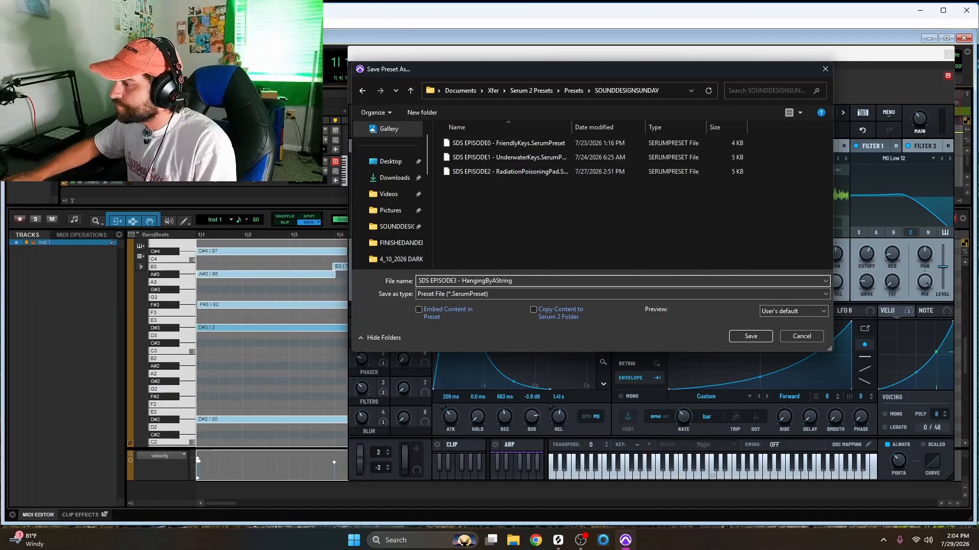
click(749, 336)
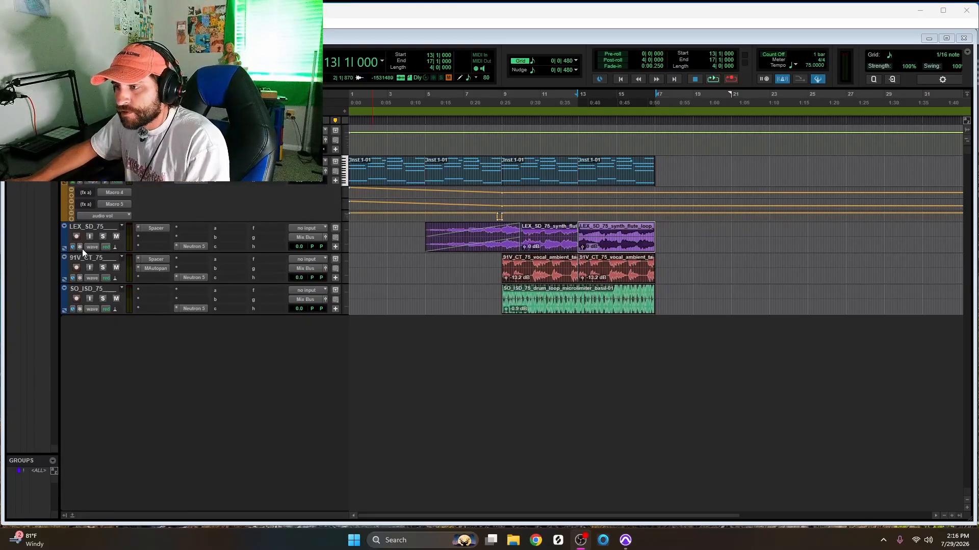
Solo the LEX_SD_75 synth flute track in Pro Tools and audition its last clip.
click(104, 235)
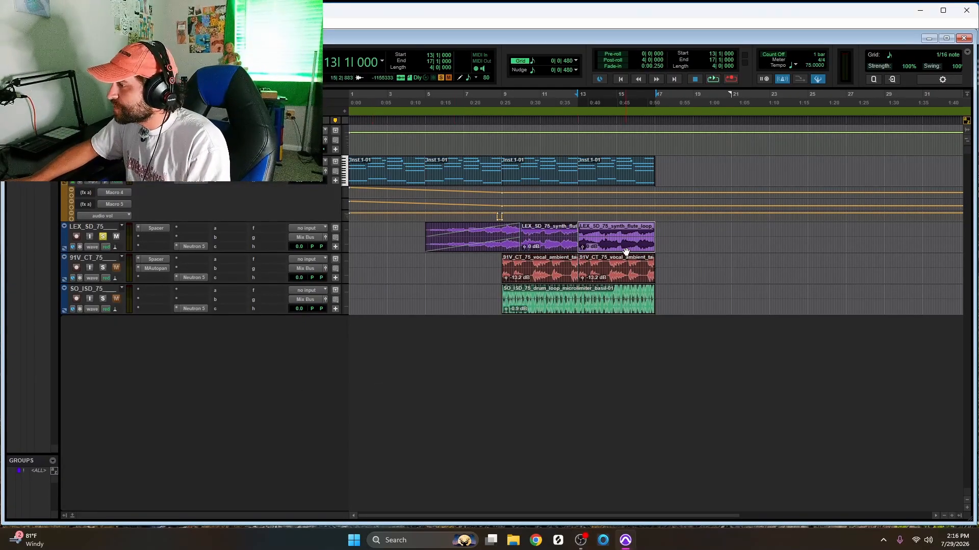
key(space)
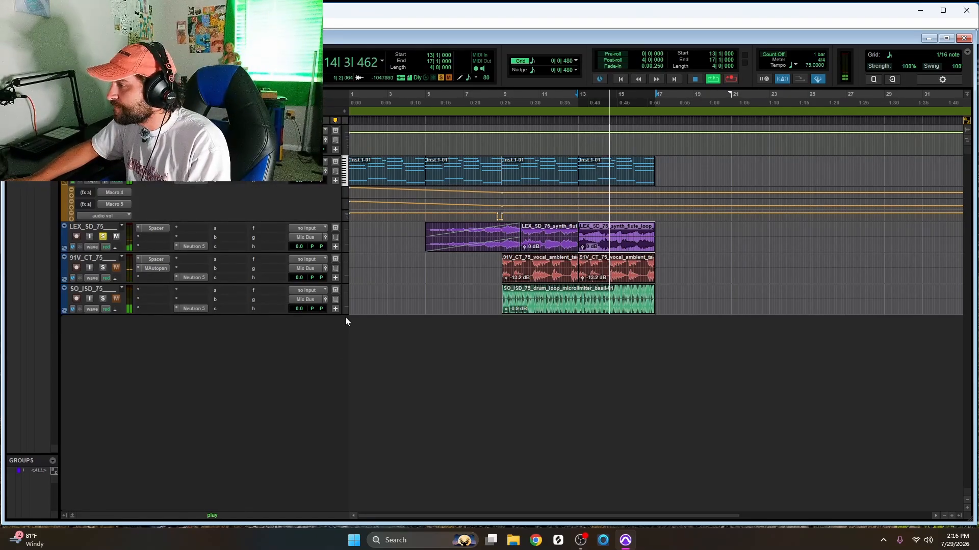
key(space)
Audition the second 91V_CT_75 ambient vocal clip and the SO_ISD_75 drum loop, soloing each track in turn.
click(102, 237)
click(103, 268)
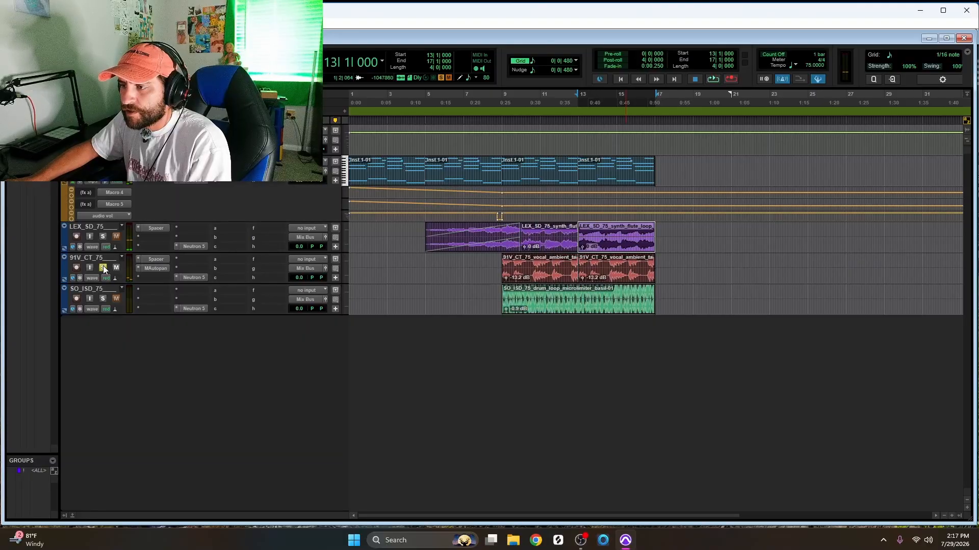
click(631, 279)
key(space)
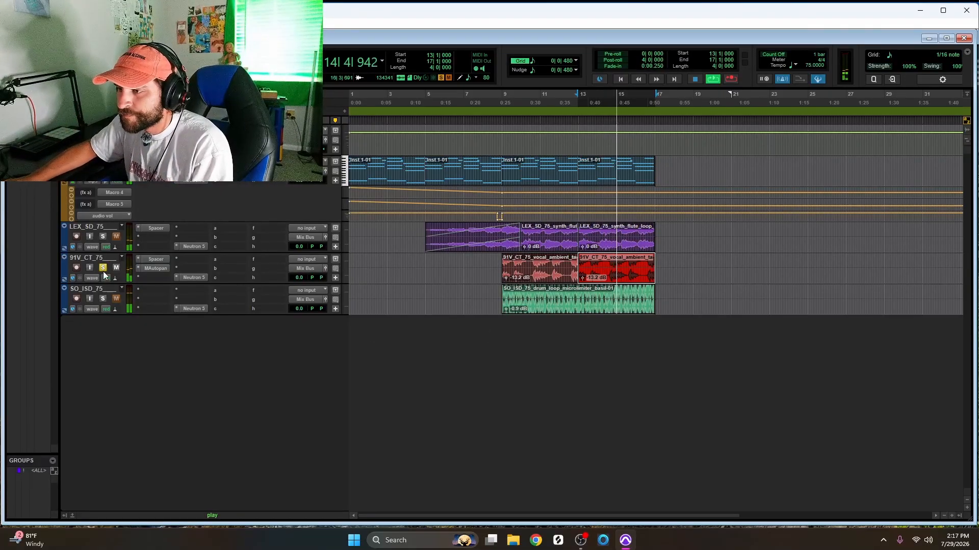
key(space)
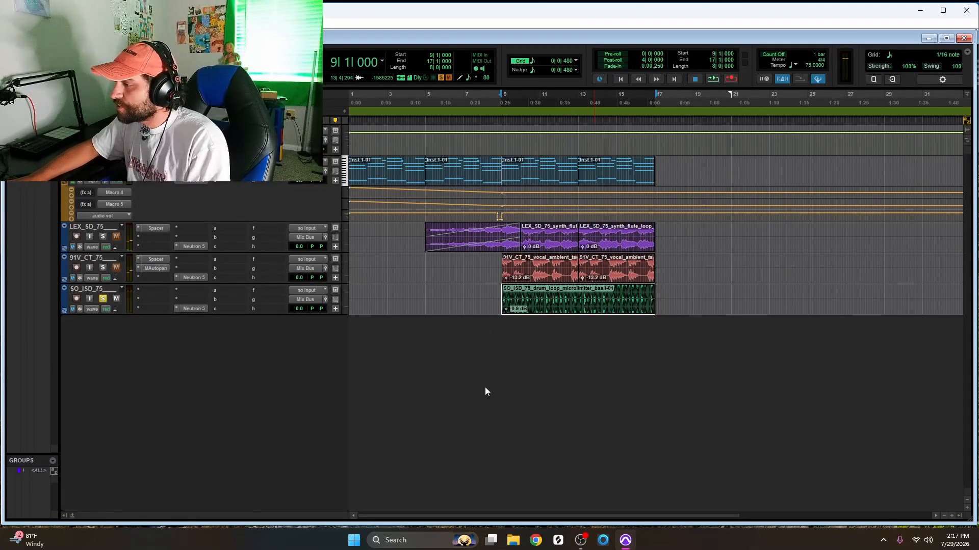
key(space)
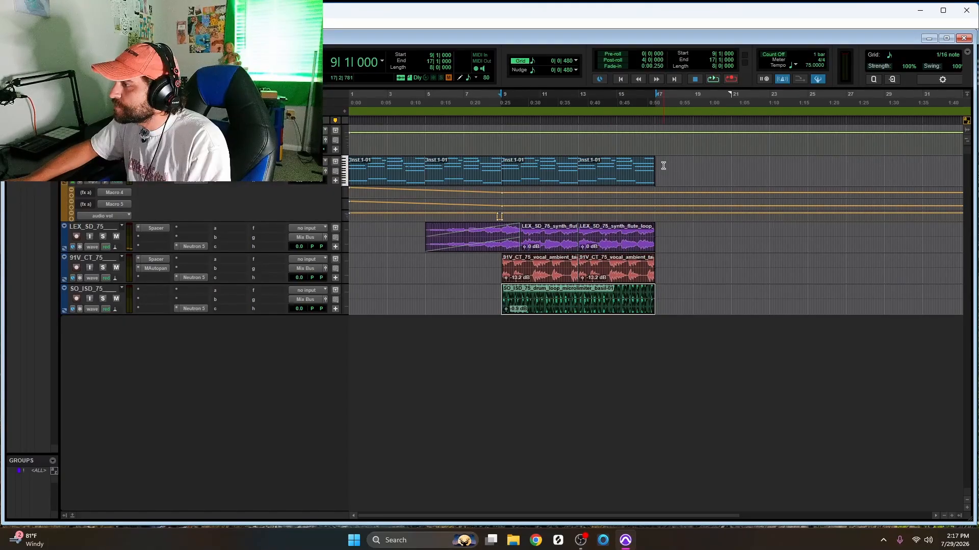
Select the whole arrangement across all tracks from bar 1 to 17|4|000 and play it from the start.
drag(663, 165, 205, 356)
key(ctrl+bracketleft)
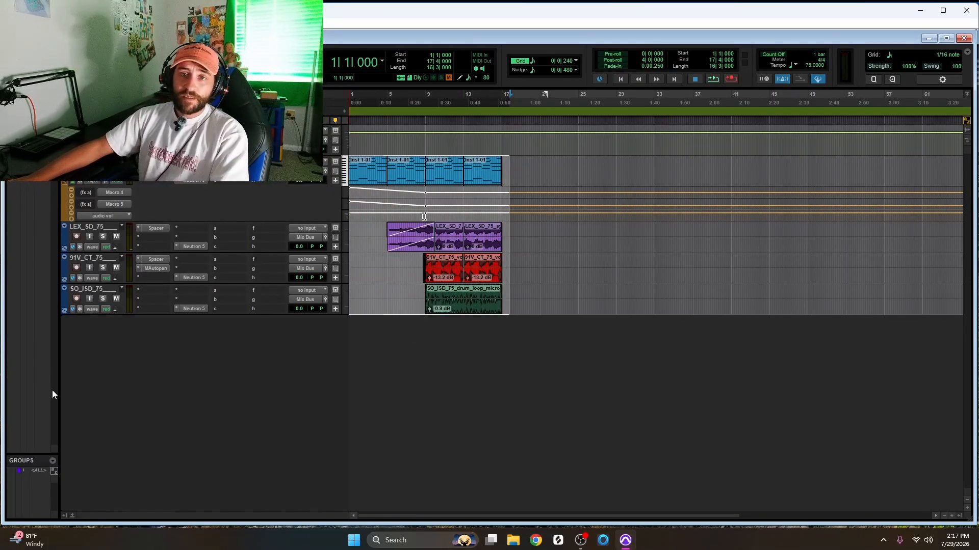
key(space)
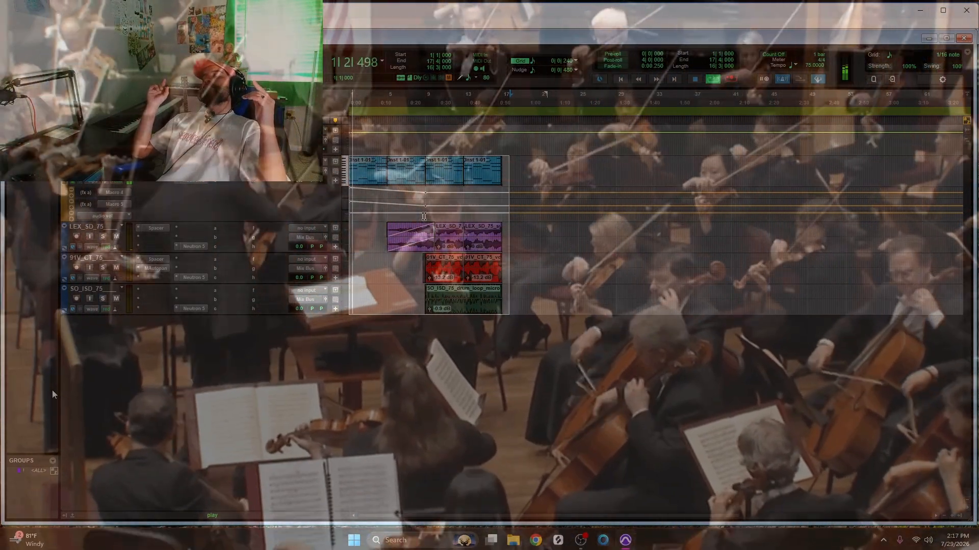